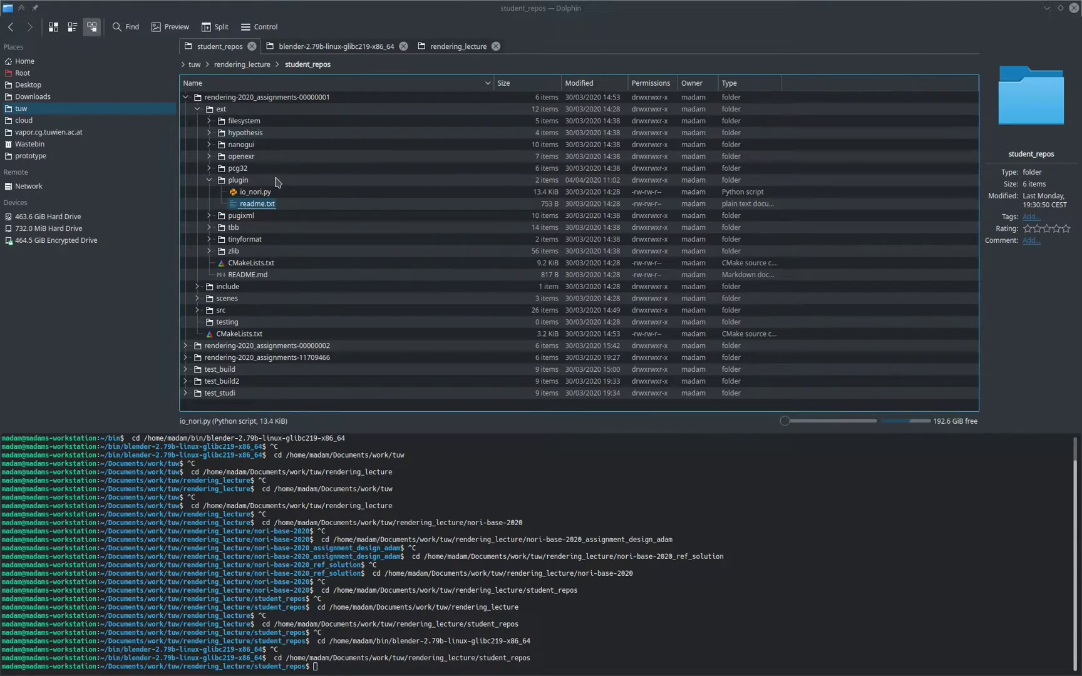
# Step: Copy ext/plugin/io_nori.py into Blender 2.79's 2.79/scripts/addons folder
pyautogui.click(306, 196)
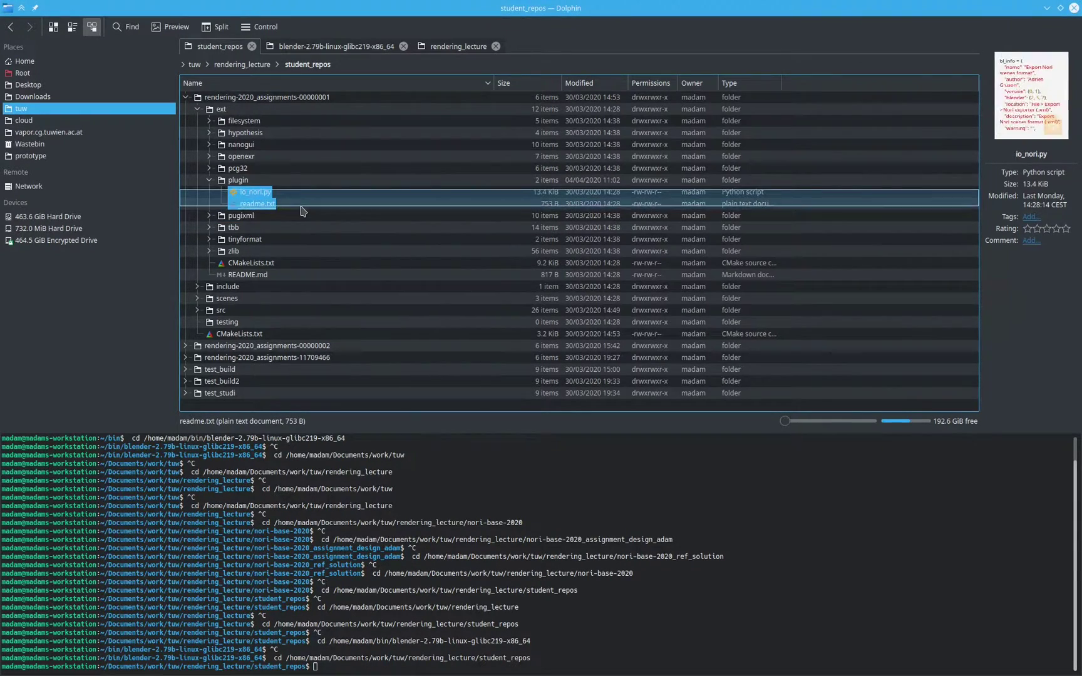
pyautogui.moveTo(306, 197); pyautogui.dragTo(268, 103)
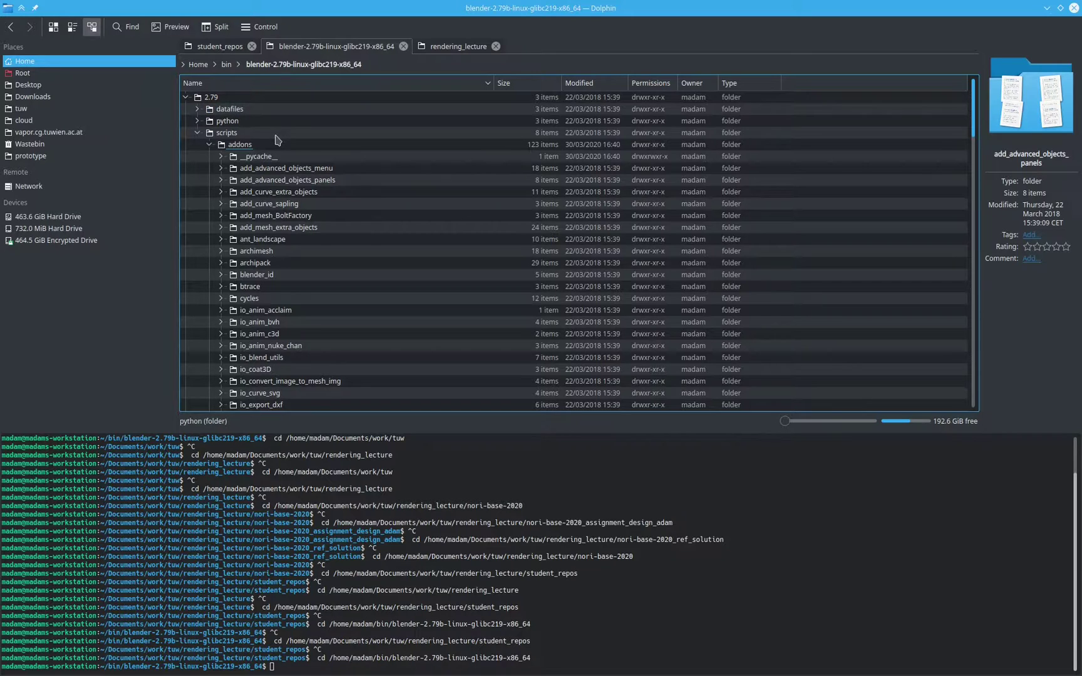
# Step: Check that io_nori.py is listed in the addons folder, then collapse the 2.79 folder tree
pyautogui.scroll(-15, 461, 285)
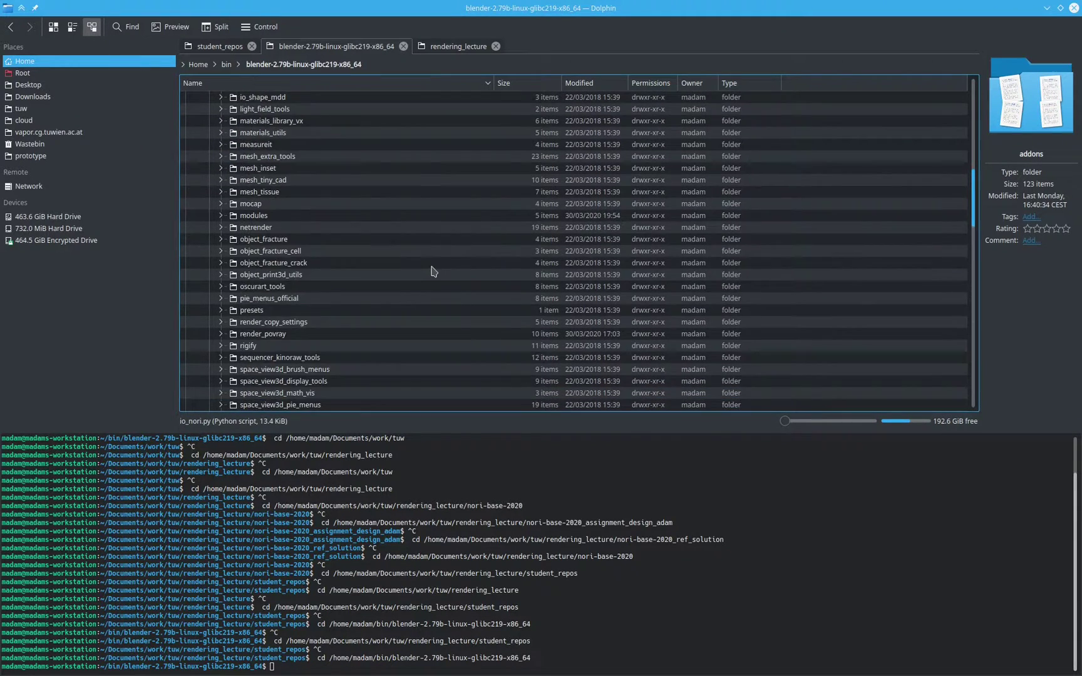
pyautogui.scroll(-12, 400, 256)
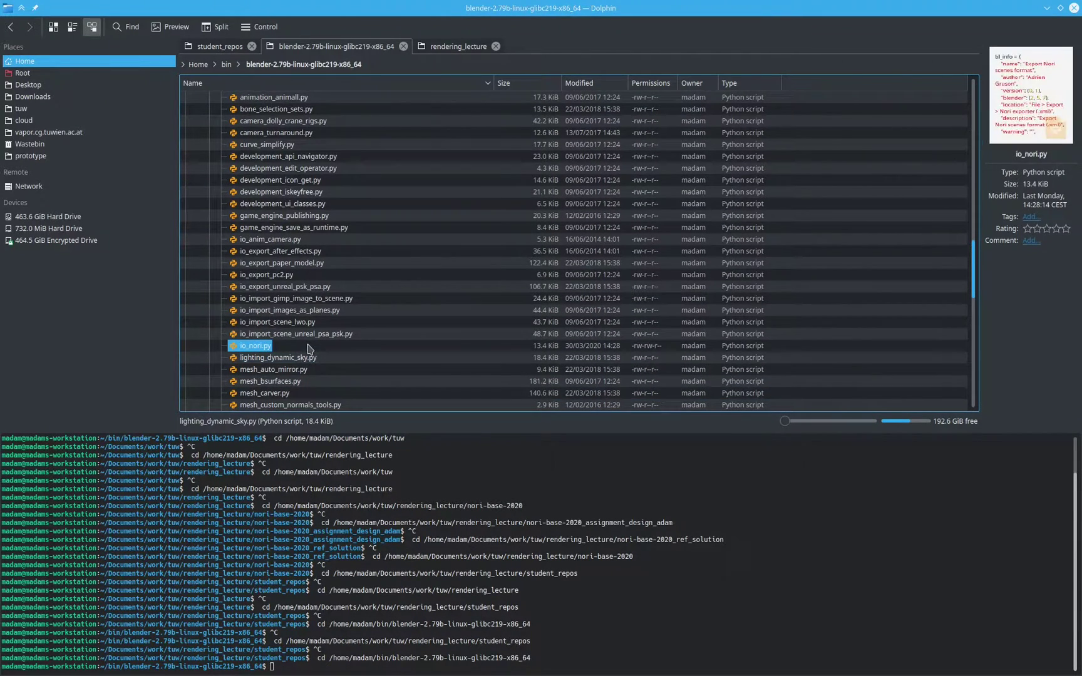
pyautogui.scroll(20, 375, 189)
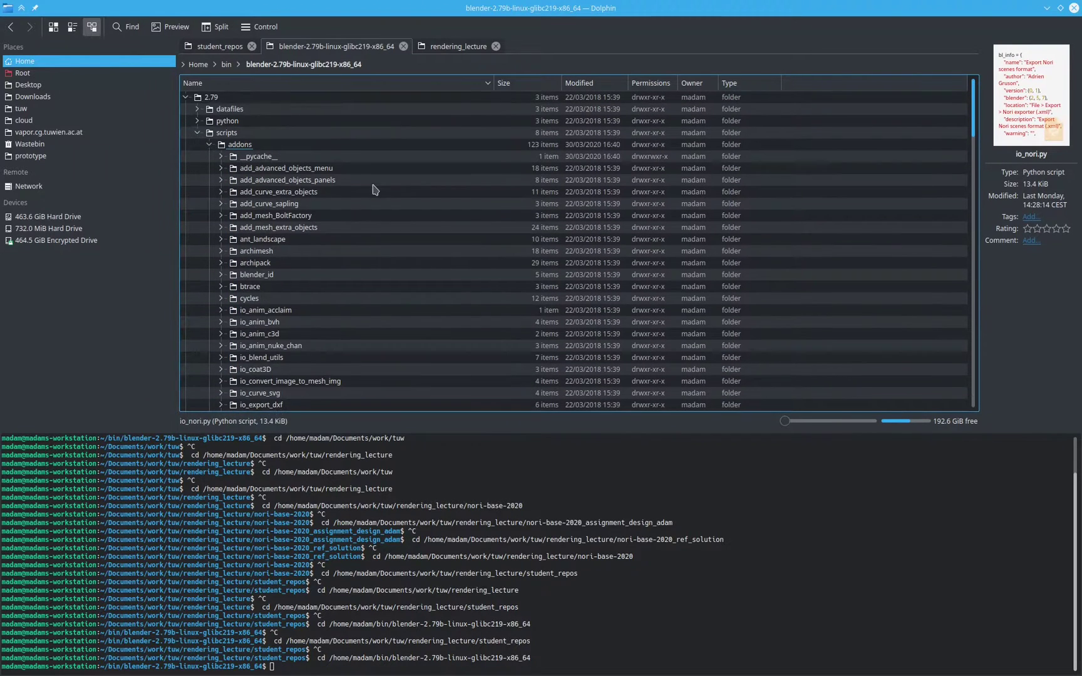
pyautogui.click(186, 97)
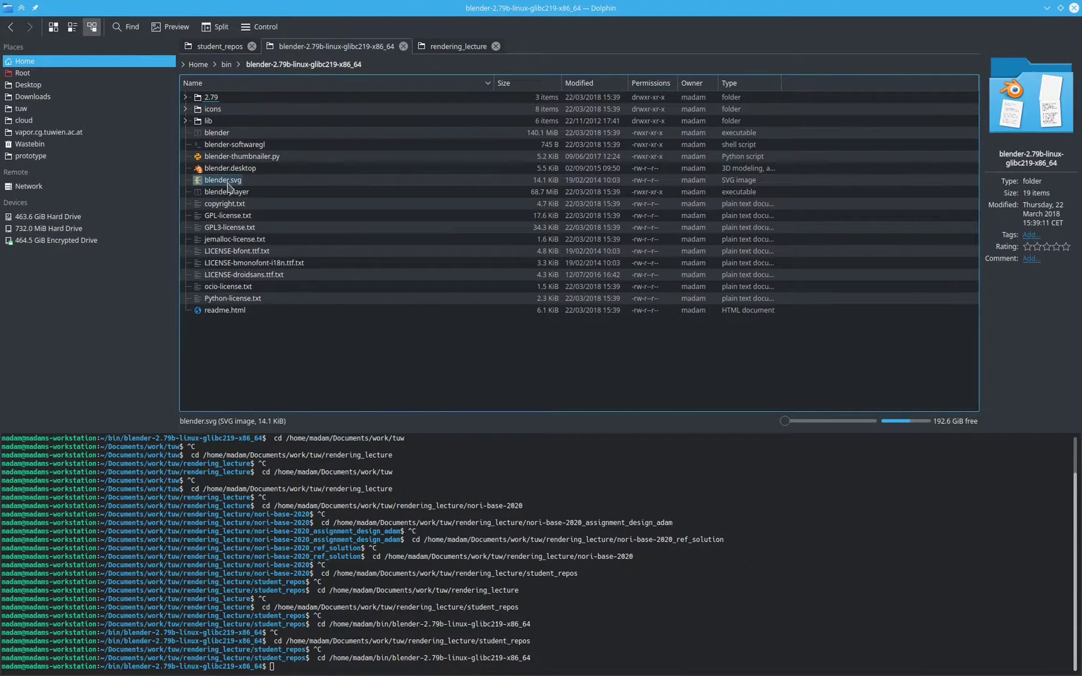
# Step: Launch Blender 2.79 and turn the main area into the User Preferences editor
pyautogui.click(216, 133)
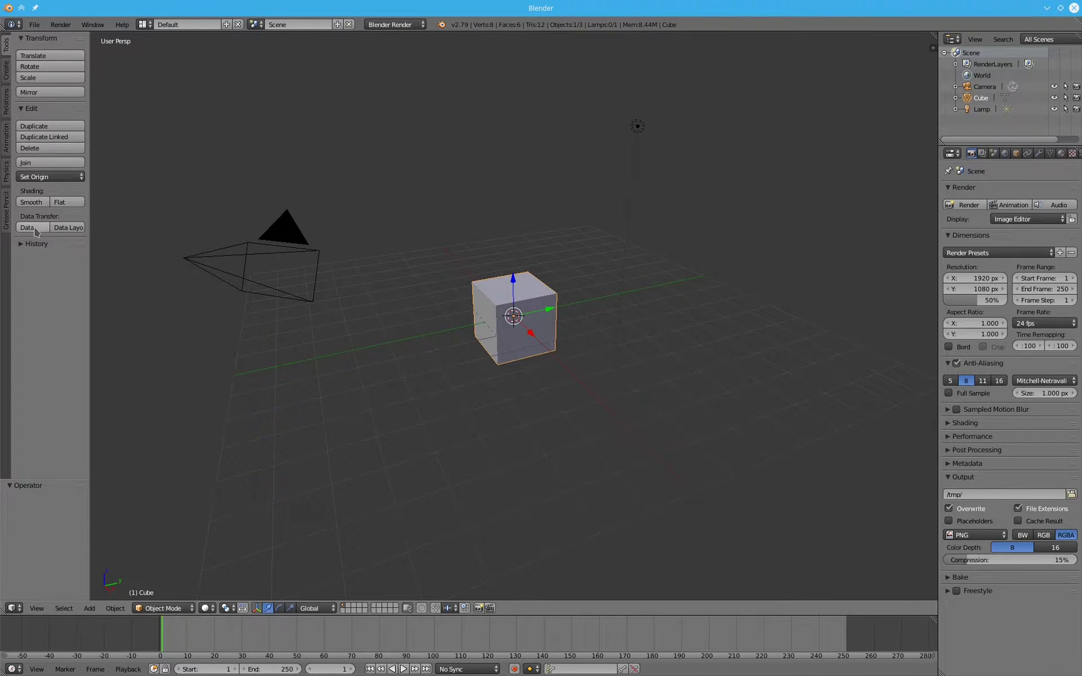
pyautogui.click(12, 607)
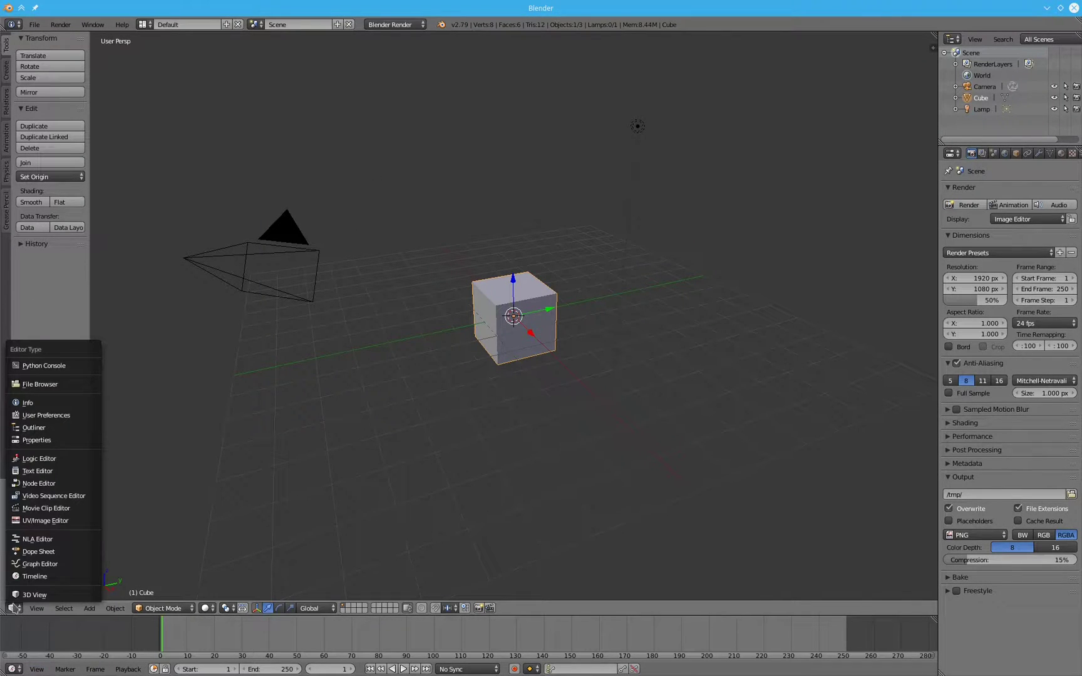
pyautogui.click(51, 415)
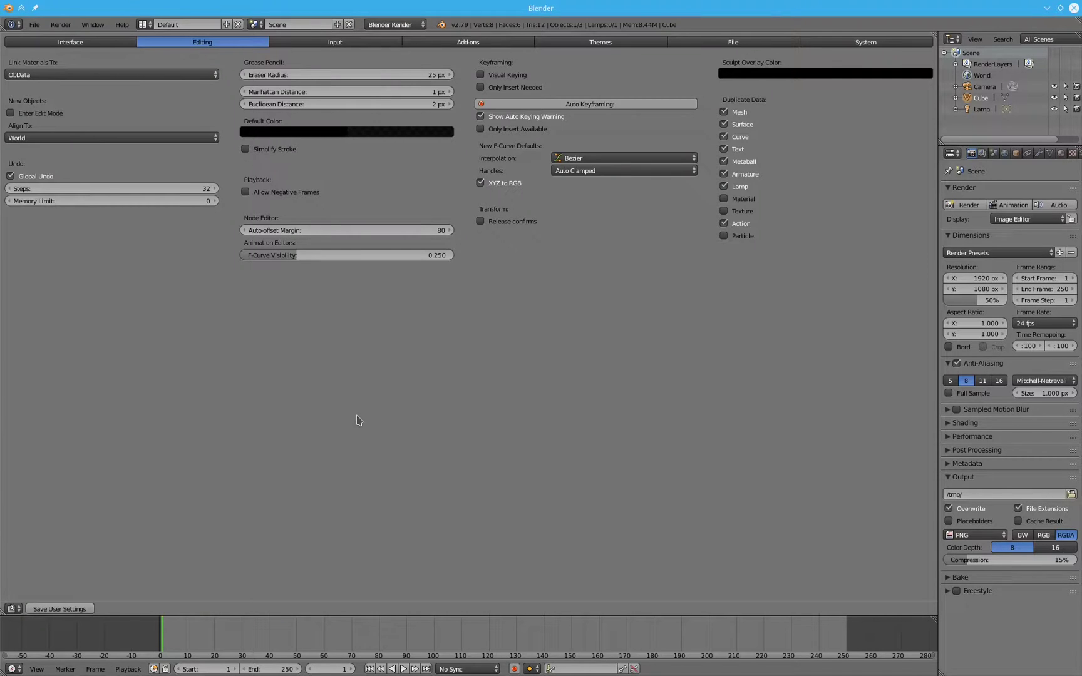
# Step: Search add-ons for 'nori' and enable Import-Export: Export Nori scenes format
pyautogui.click(482, 44)
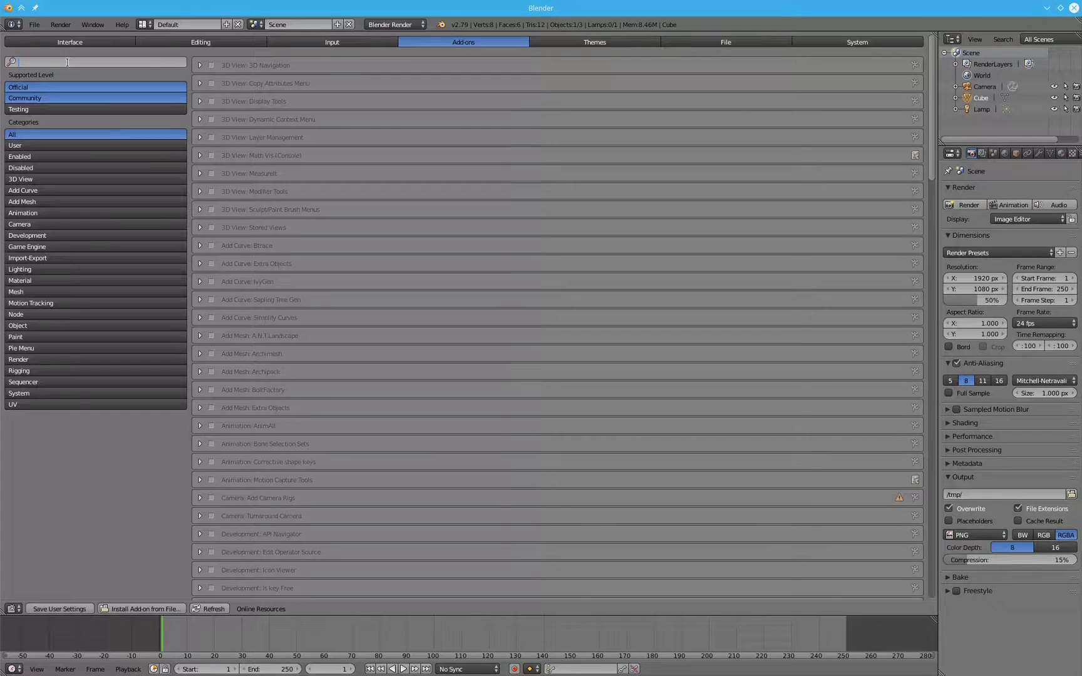
pyautogui.write('nori')
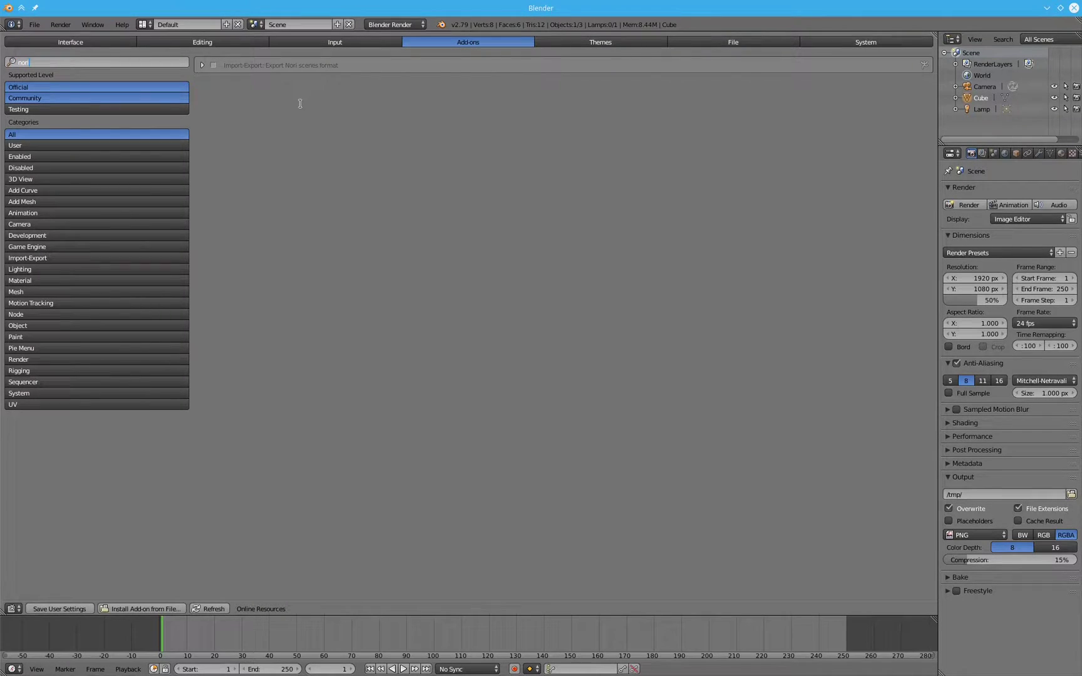
pyautogui.press('Return')
pyautogui.click(203, 66)
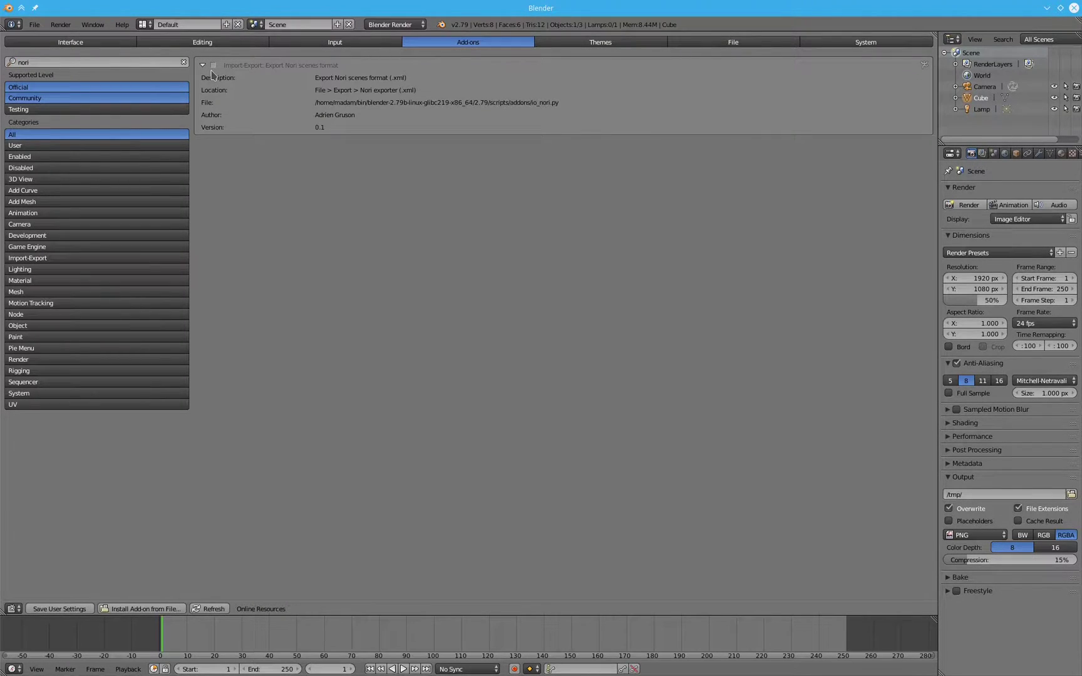
pyautogui.click(215, 66)
# Step: Restore the 3D View and confirm File > Export offers Export Nori scenes
pyautogui.click(12, 609)
pyautogui.click(42, 596)
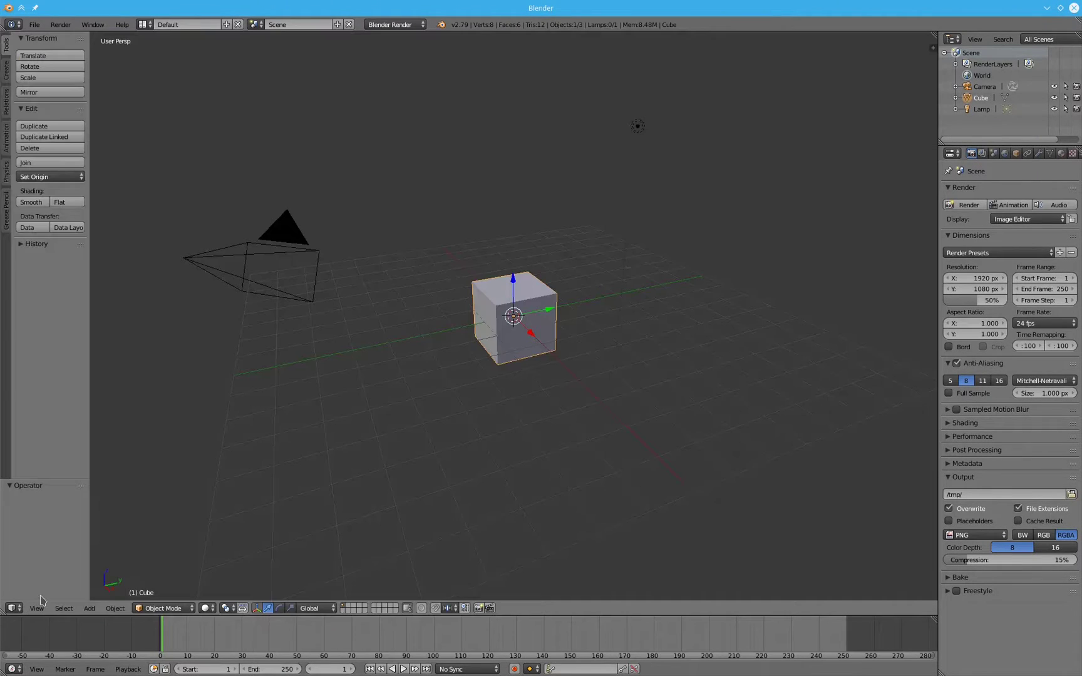
pyautogui.click(33, 26)
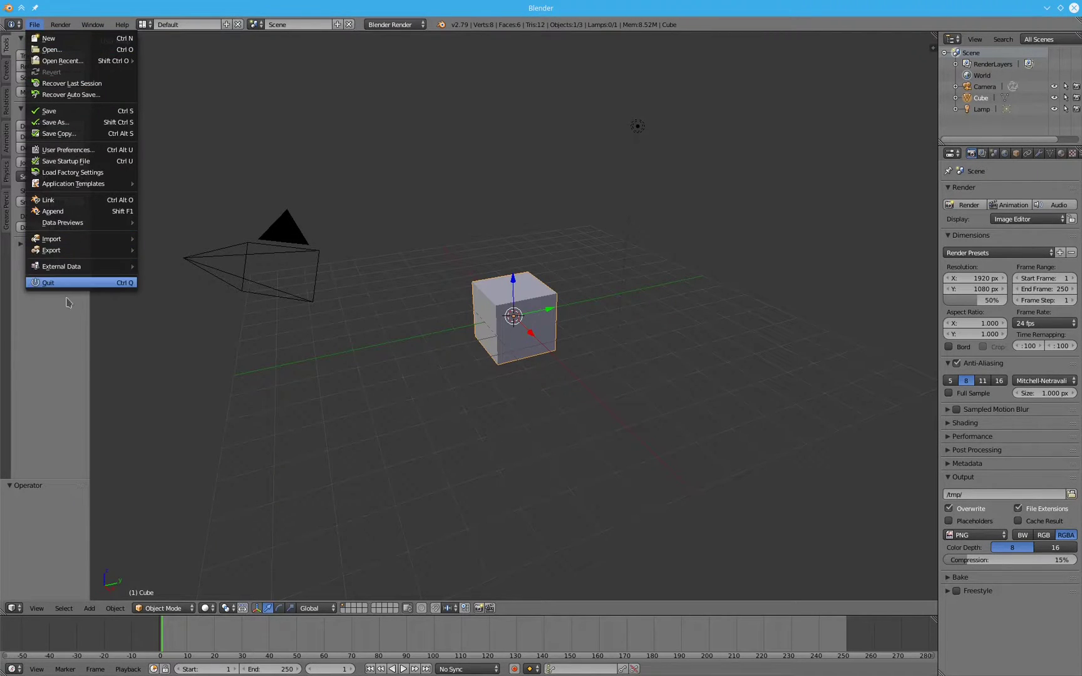
pyautogui.moveTo(80, 255)
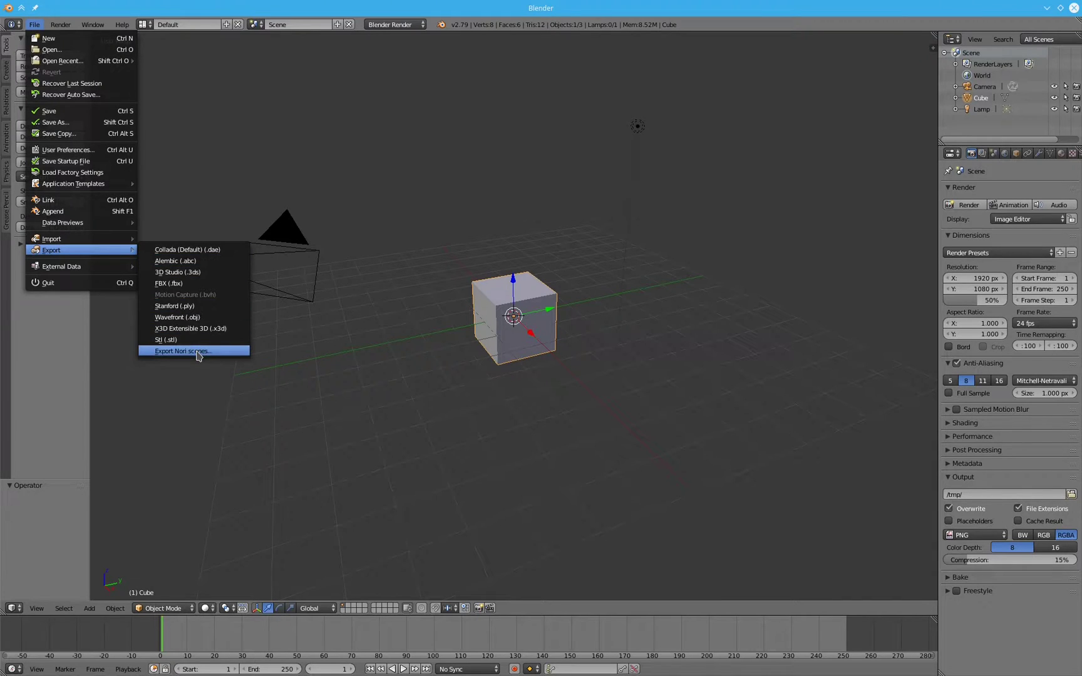
pyautogui.click(460, 246)
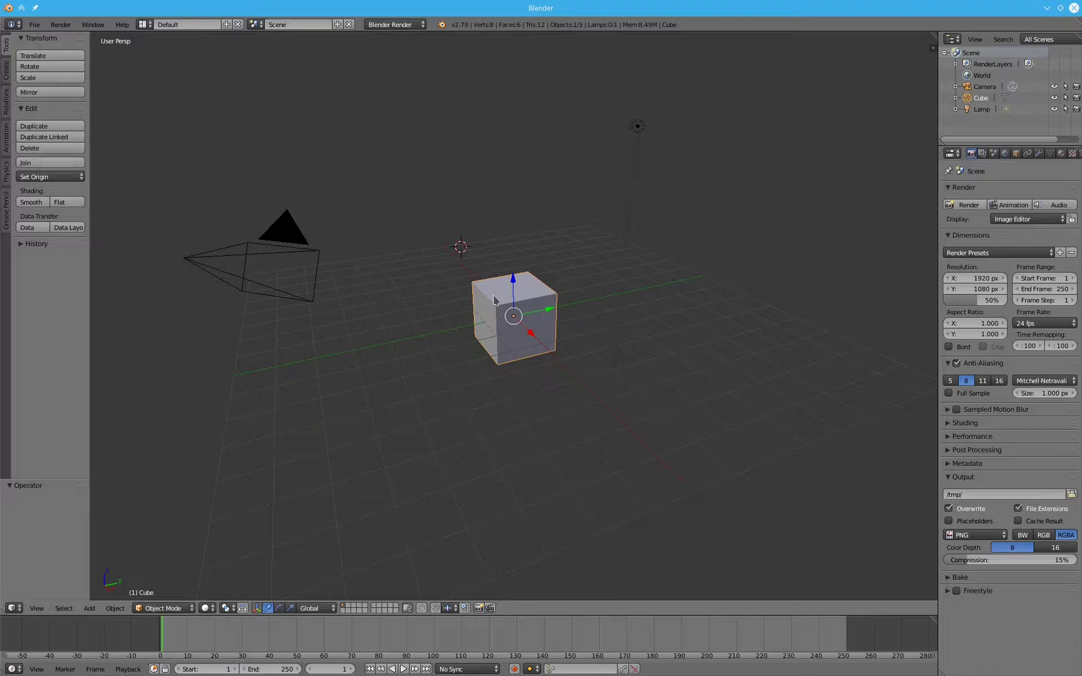
# Step: Delete the default cube and start a Wavefront (.obj) import
pyautogui.press('x')
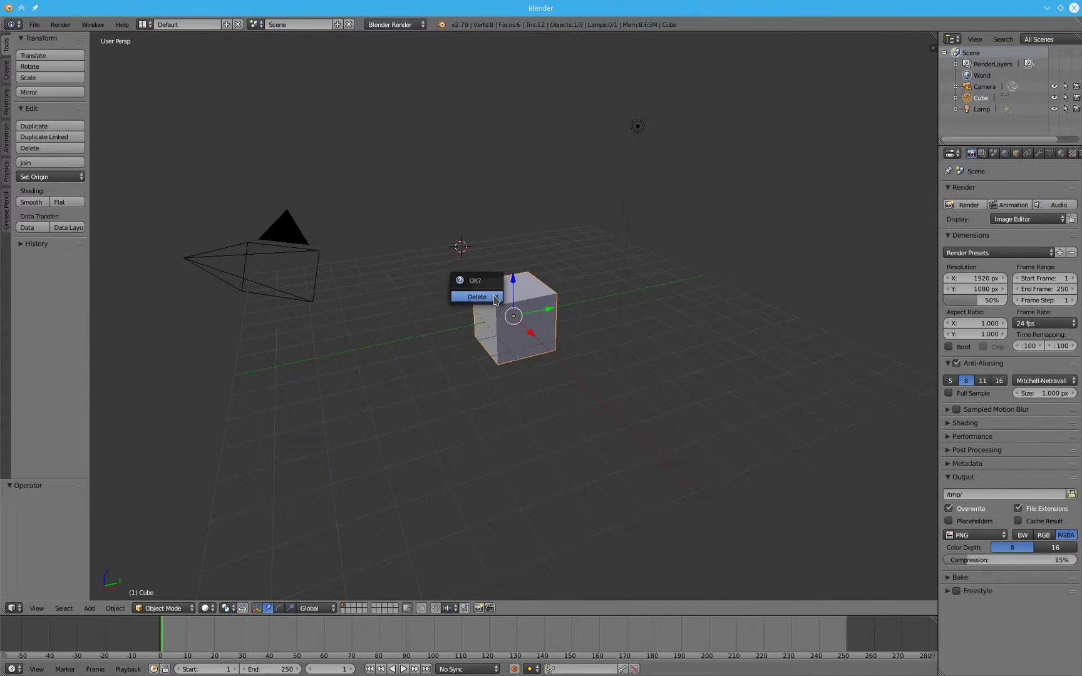
pyautogui.click(495, 301)
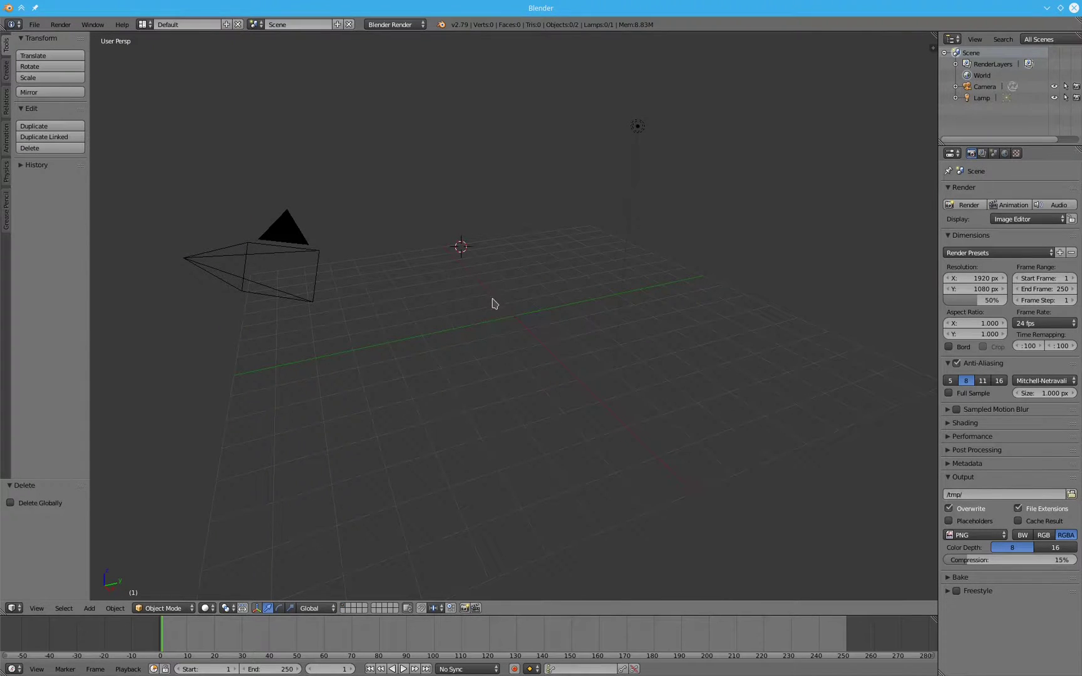
pyautogui.click(35, 24)
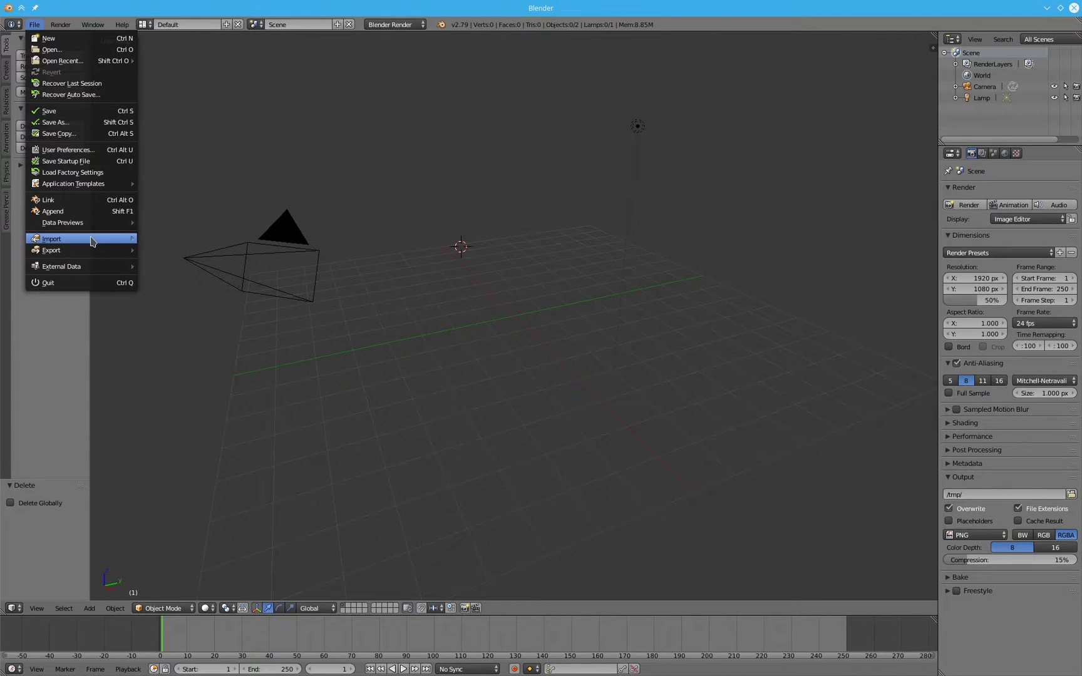
pyautogui.moveTo(91, 244)
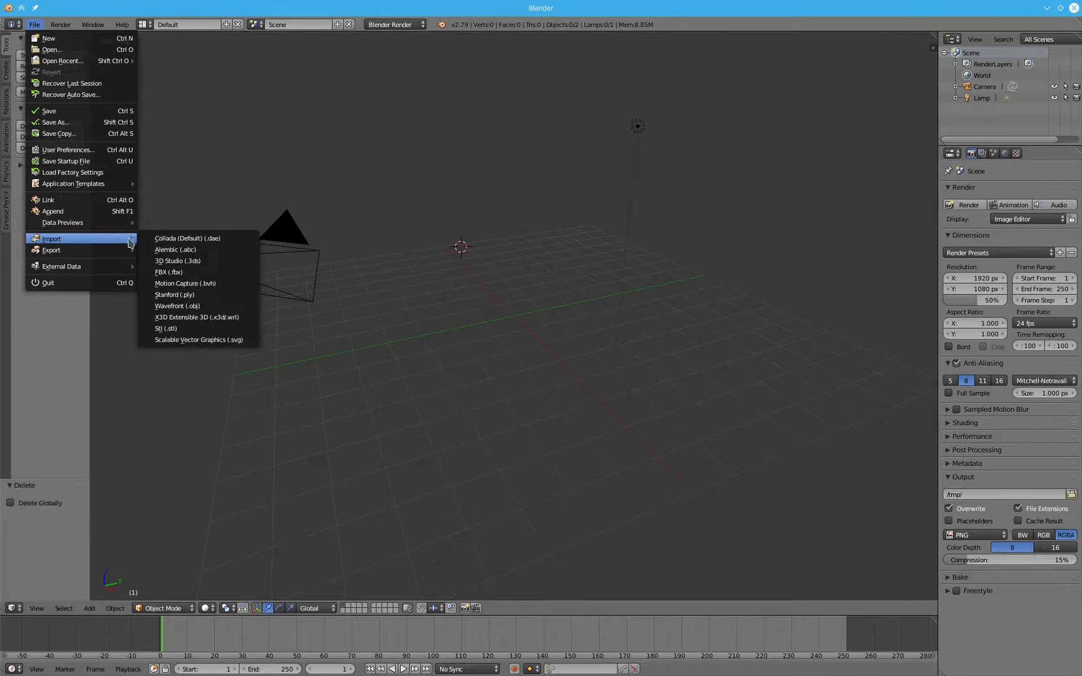
pyautogui.click(211, 307)
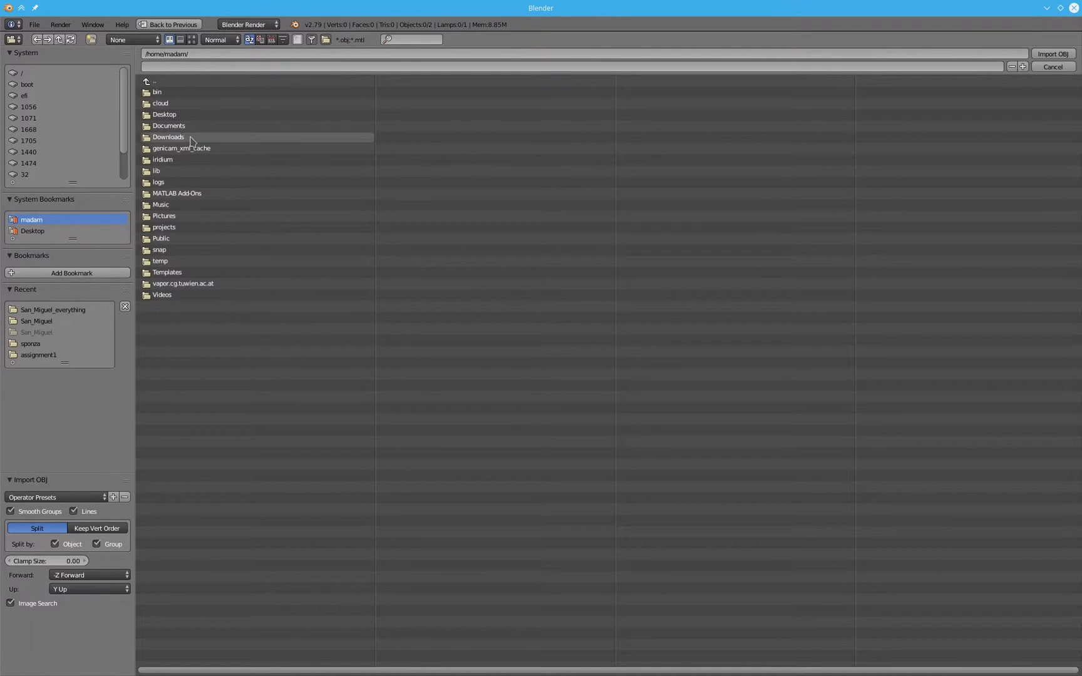
# Step: Import san-miguel.obj from the San_Miguel_everything/San_Miguel folder
pyautogui.click(62, 310)
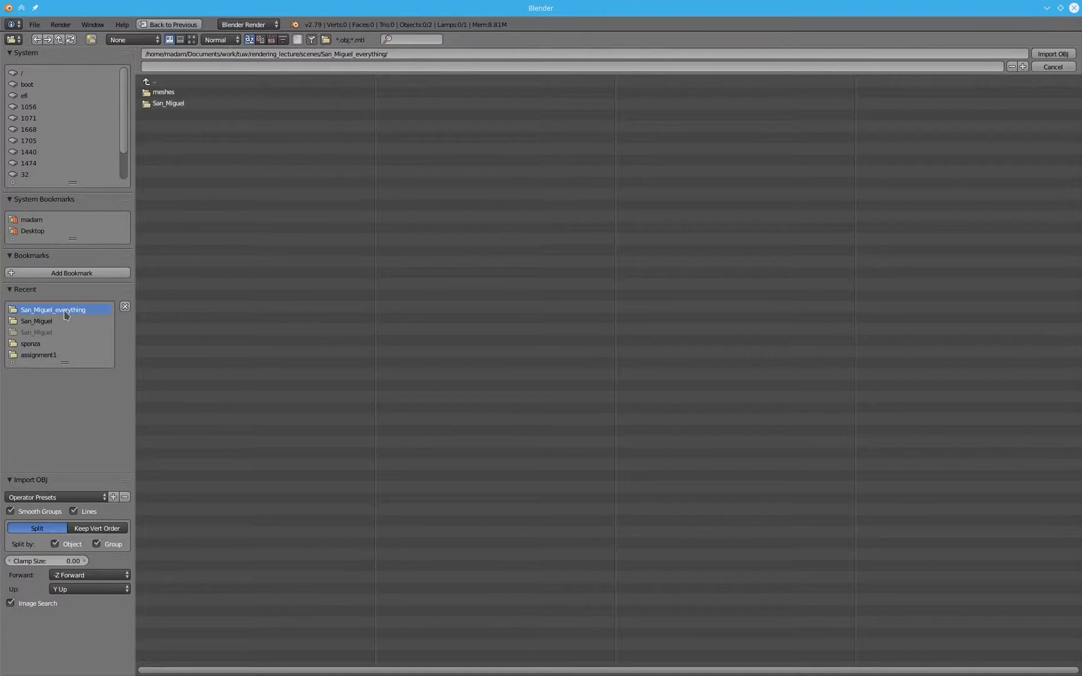
pyautogui.click(178, 105)
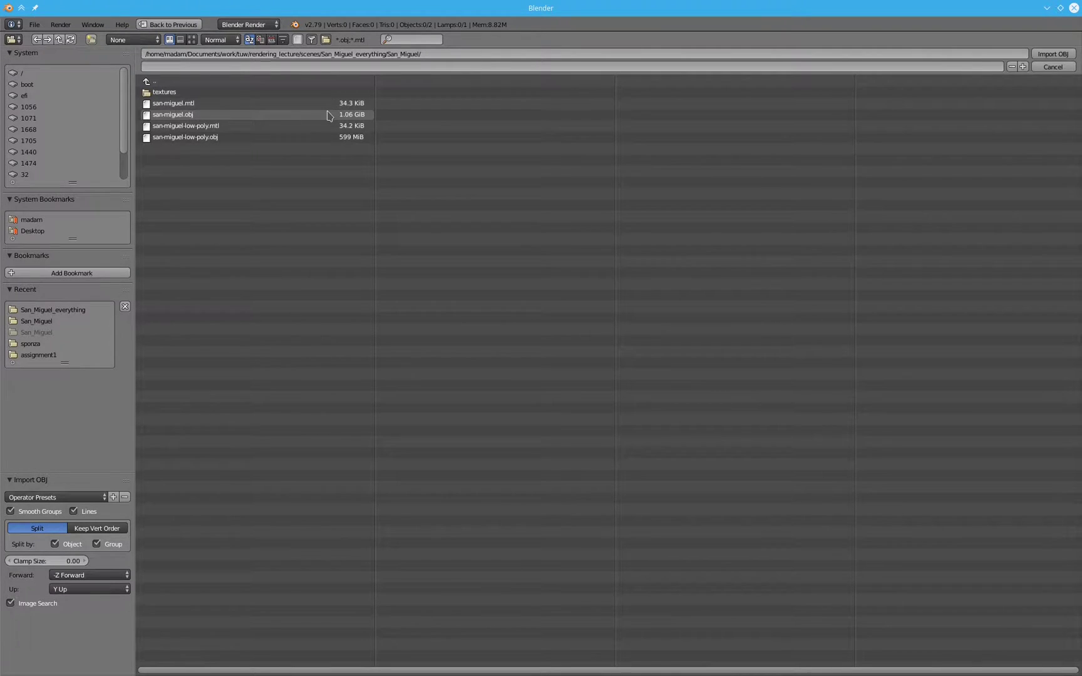
pyautogui.click(293, 117)
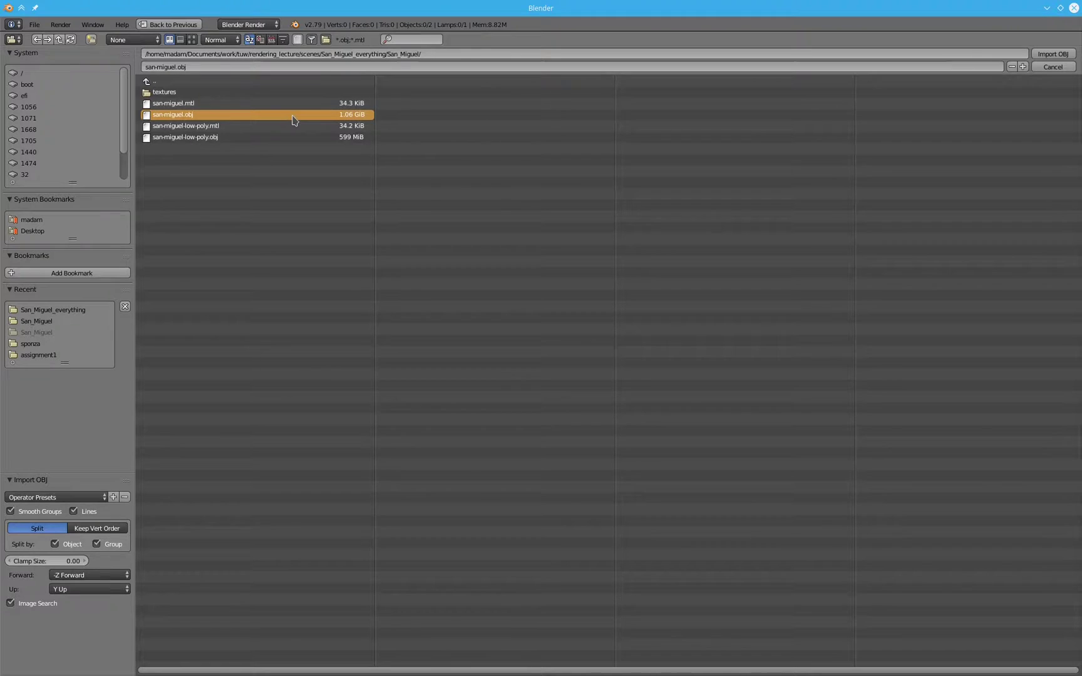
pyautogui.click(1056, 55)
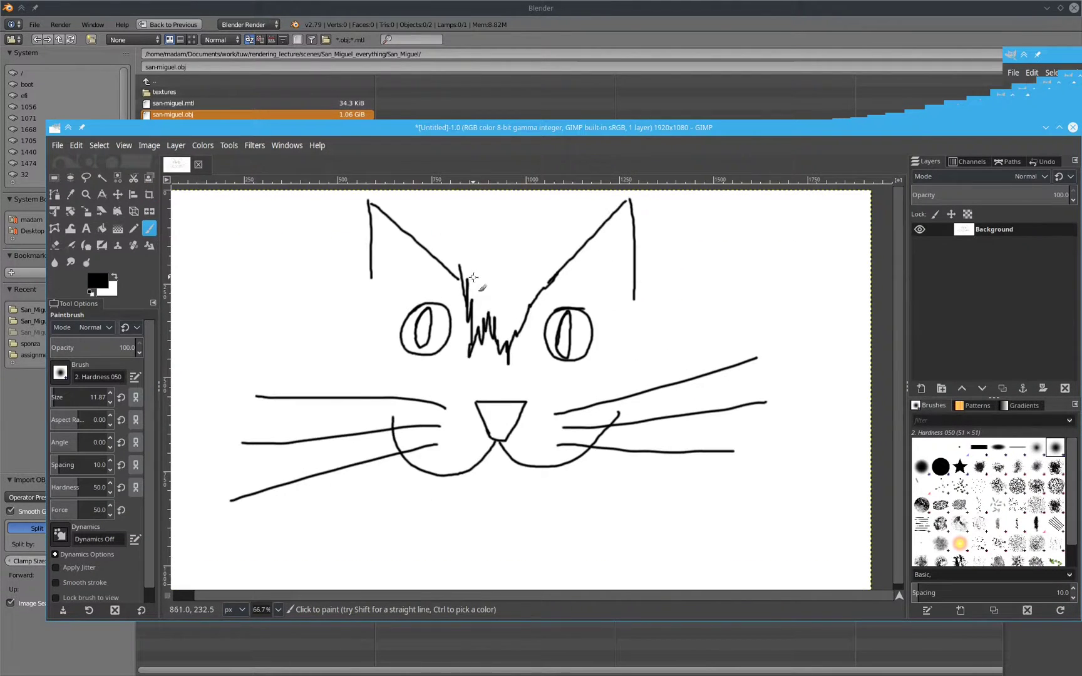
pyautogui.keyDown('alt'); pyautogui.moveTo(885, 584); pyautogui.dragTo(904, 589); pyautogui.keyUp('alt')
pyautogui.press('Escape')
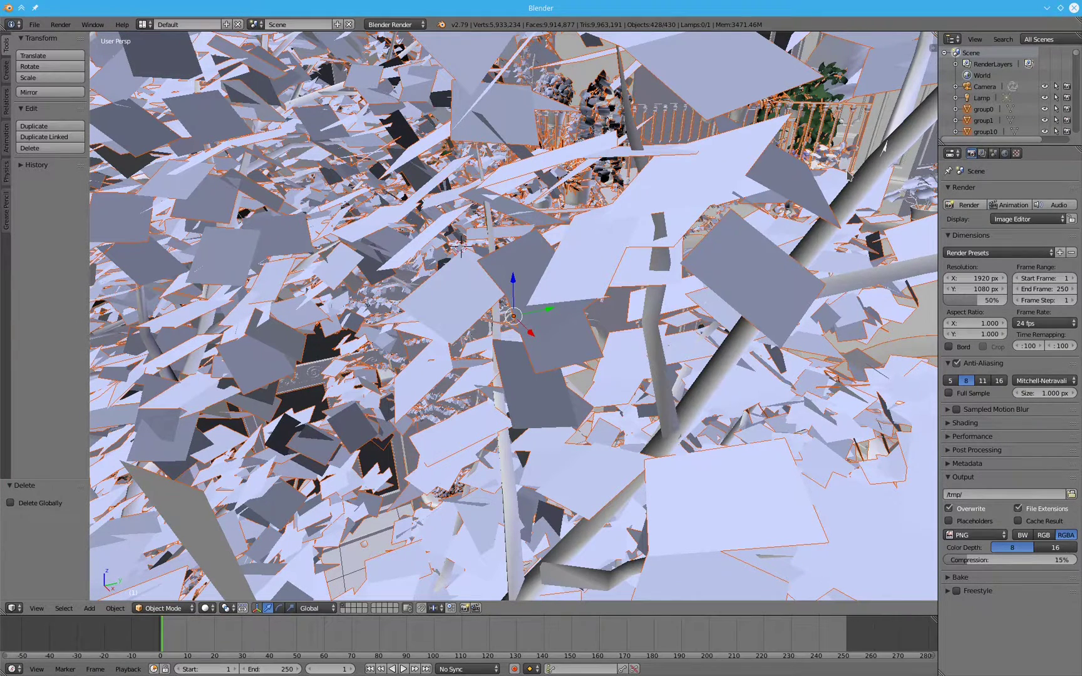
# Step: Zoom and orbit the viewport to frame the whole San Miguel building from a front oblique angle
pyautogui.scroll(10, 771, 313)
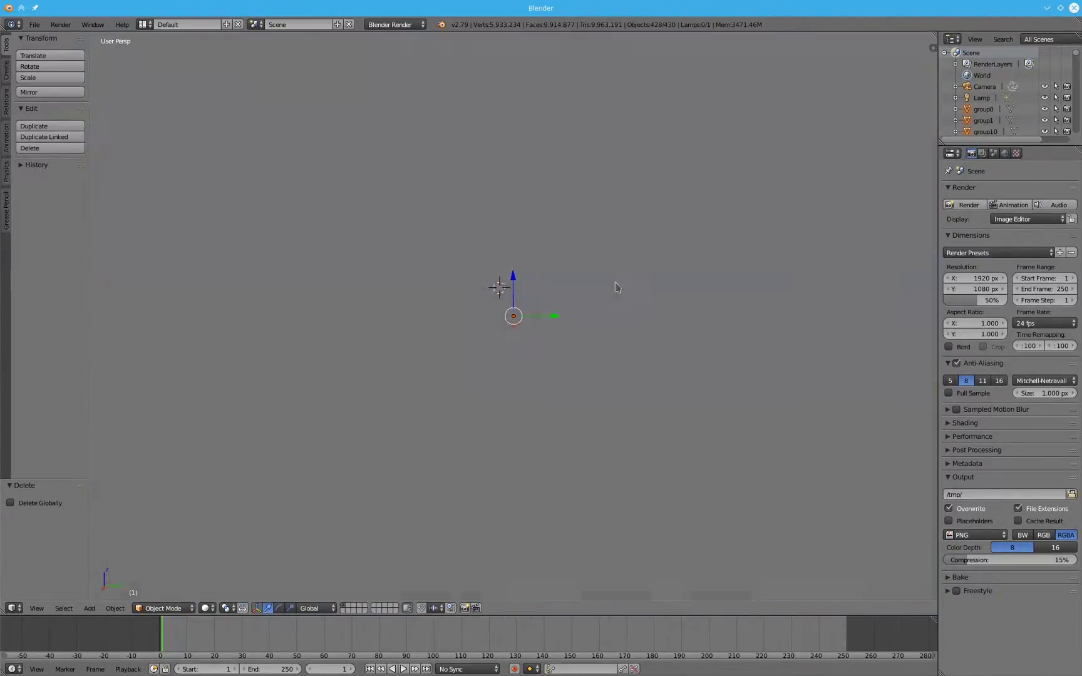
pyautogui.scroll(-10, 615, 286)
pyautogui.moveTo(652, 303); pyautogui.dragTo(860, 314, button='middle')
pyautogui.scroll(3, 650, 352)
pyautogui.scroll(-4, 650, 351)
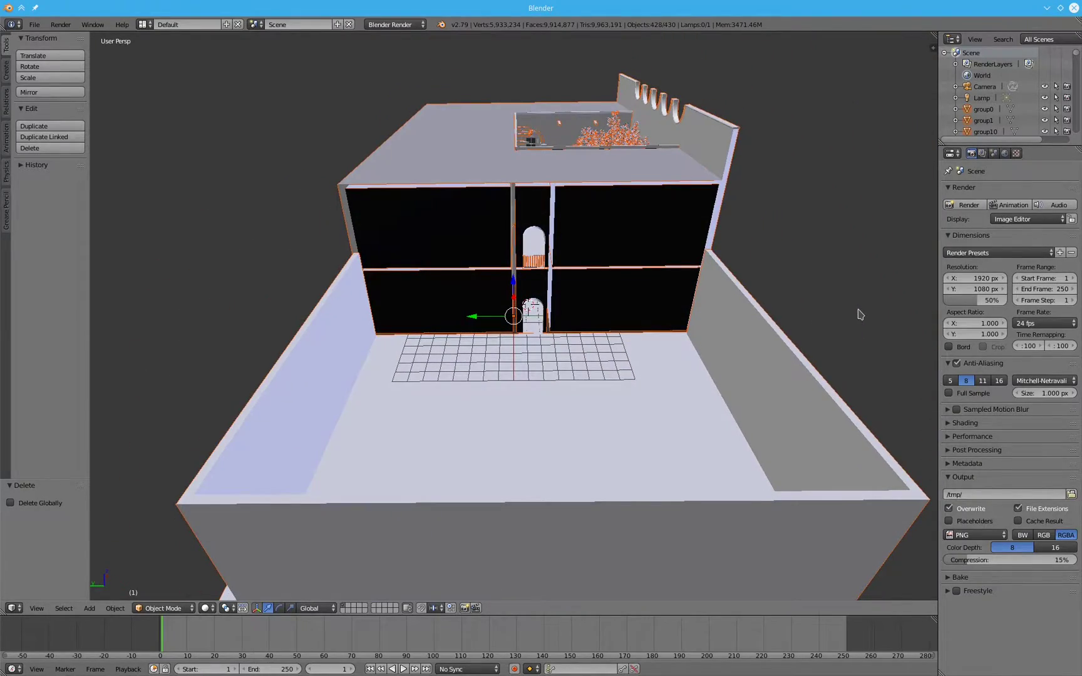
pyautogui.click(34, 26)
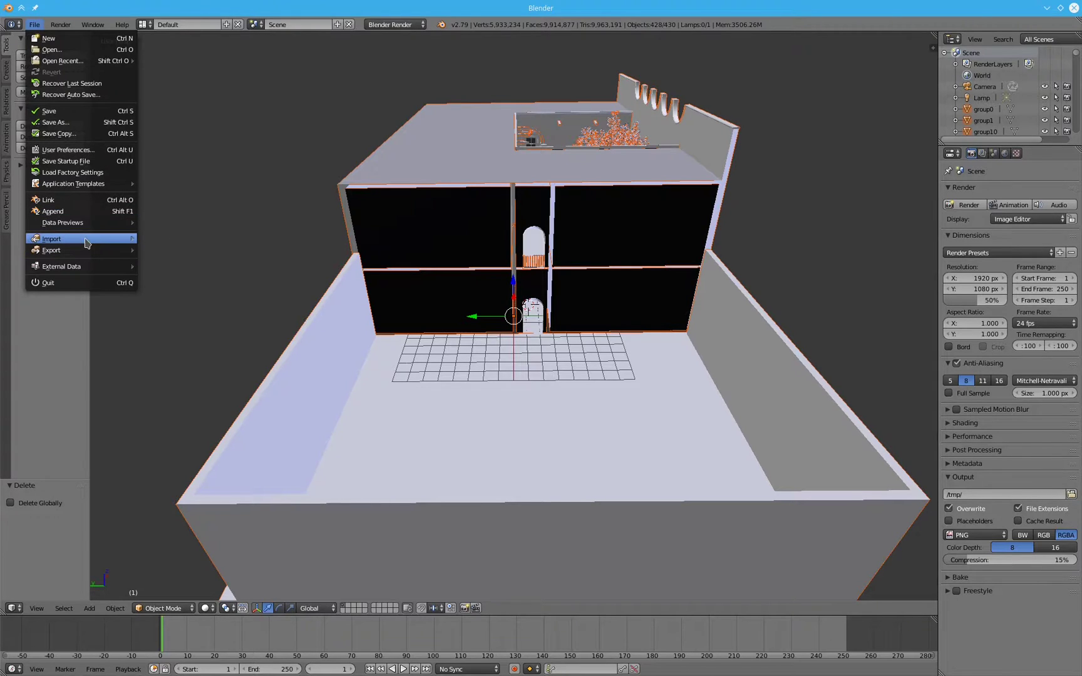
pyautogui.moveTo(86, 243)
pyautogui.click(210, 307)
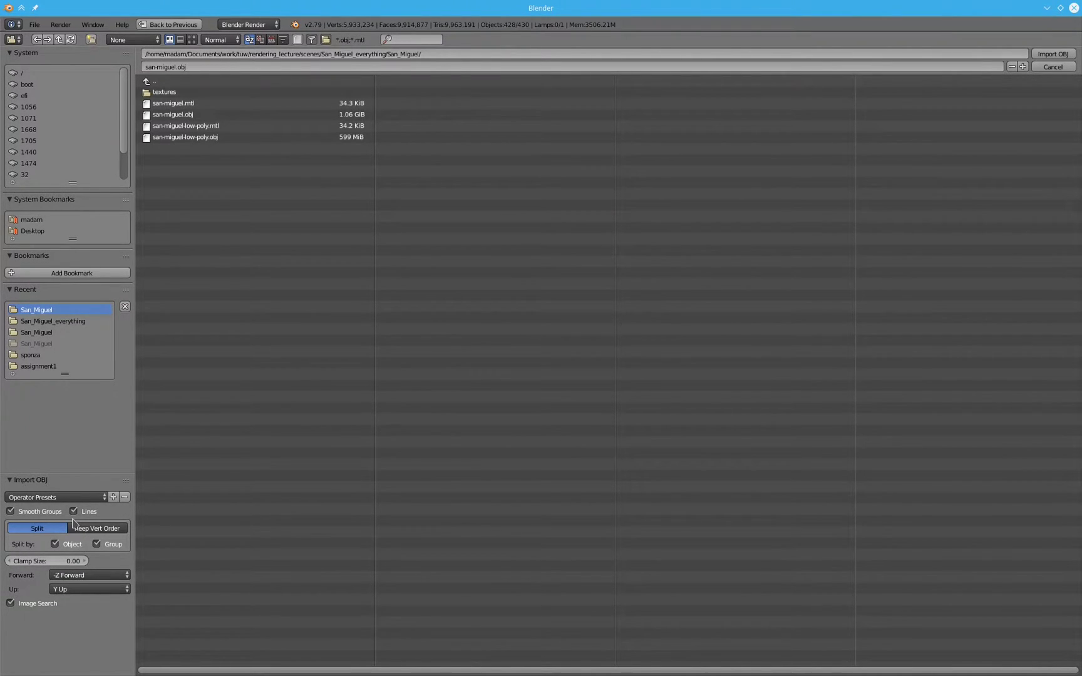
pyautogui.click(104, 533)
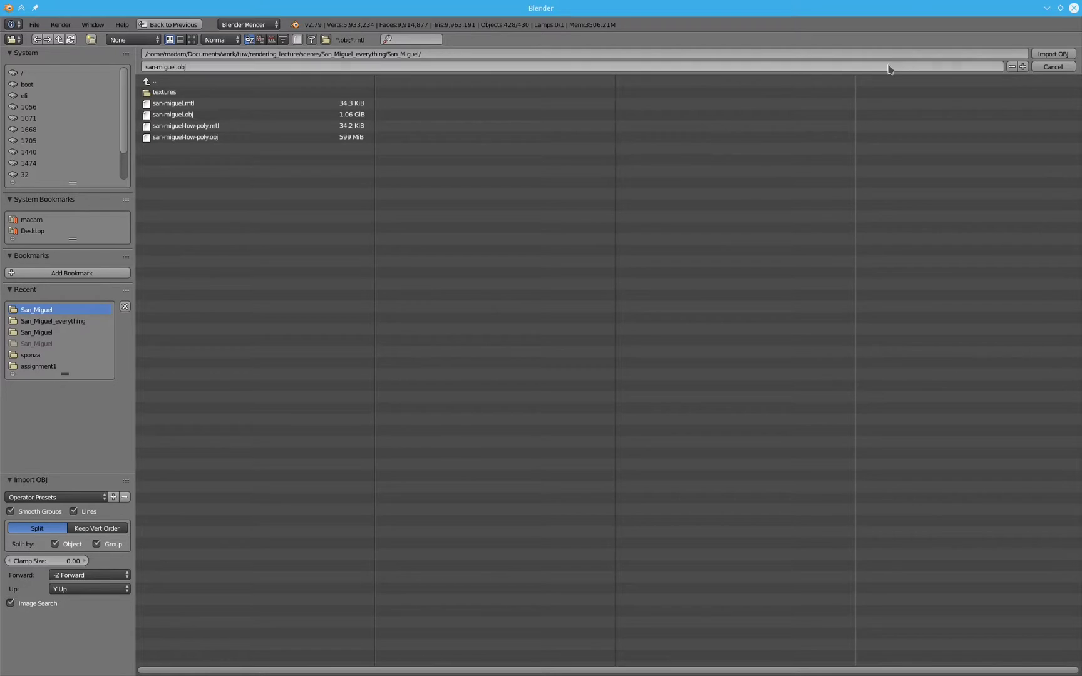
pyautogui.click(1054, 66)
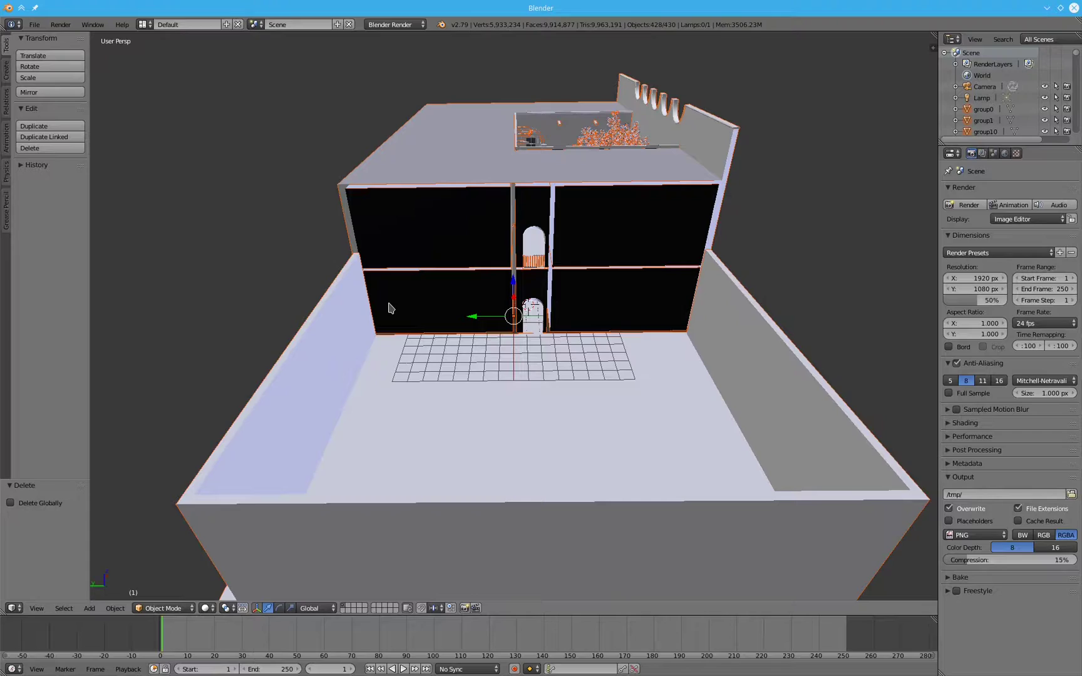
# Step: Orbit to a higher, more top-down angle and bring up the Viewport Shading choices
pyautogui.moveTo(434, 302); pyautogui.dragTo(488, 468, button='middle')
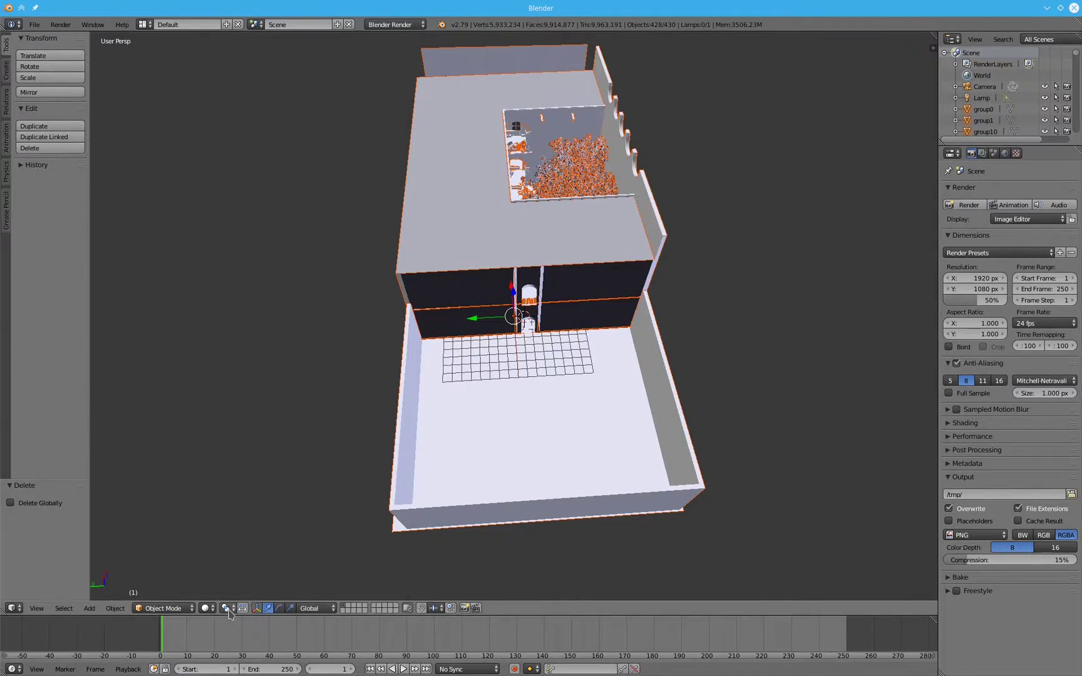
pyautogui.click(228, 609)
pyautogui.click(205, 609)
# Step: Apply Wireframe shading, then view the scene from Top in orthographic projection, centred
pyautogui.click(222, 584)
pyautogui.moveTo(451, 297); pyautogui.dragTo(412, 351, button='middle')
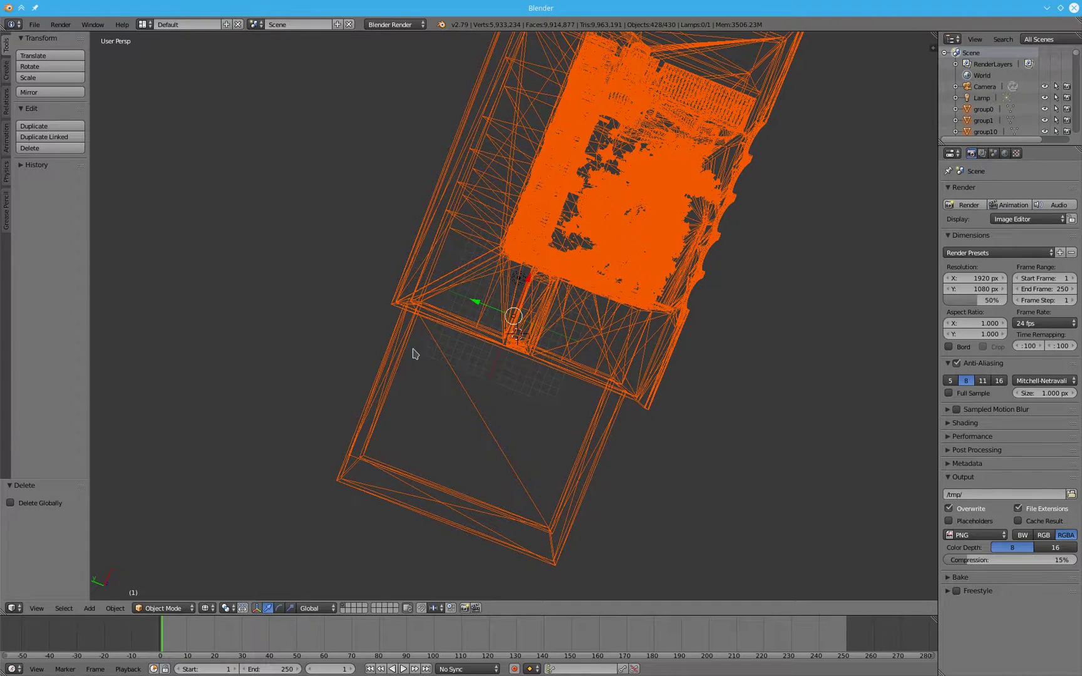
pyautogui.press('KP_7')
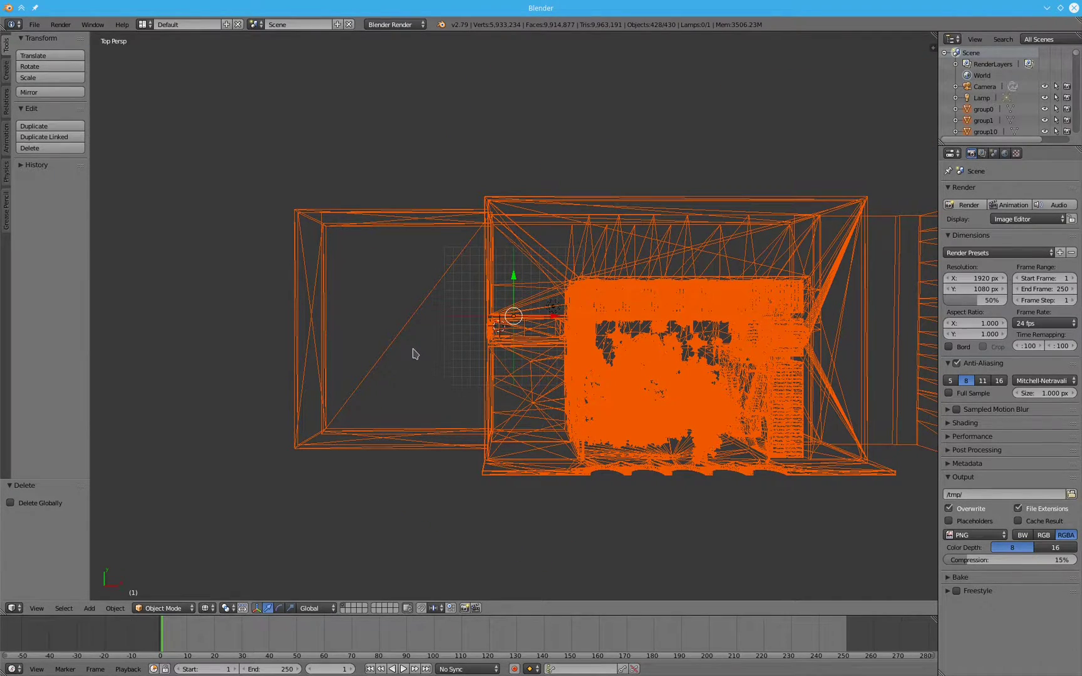
pyautogui.press('KP_5')
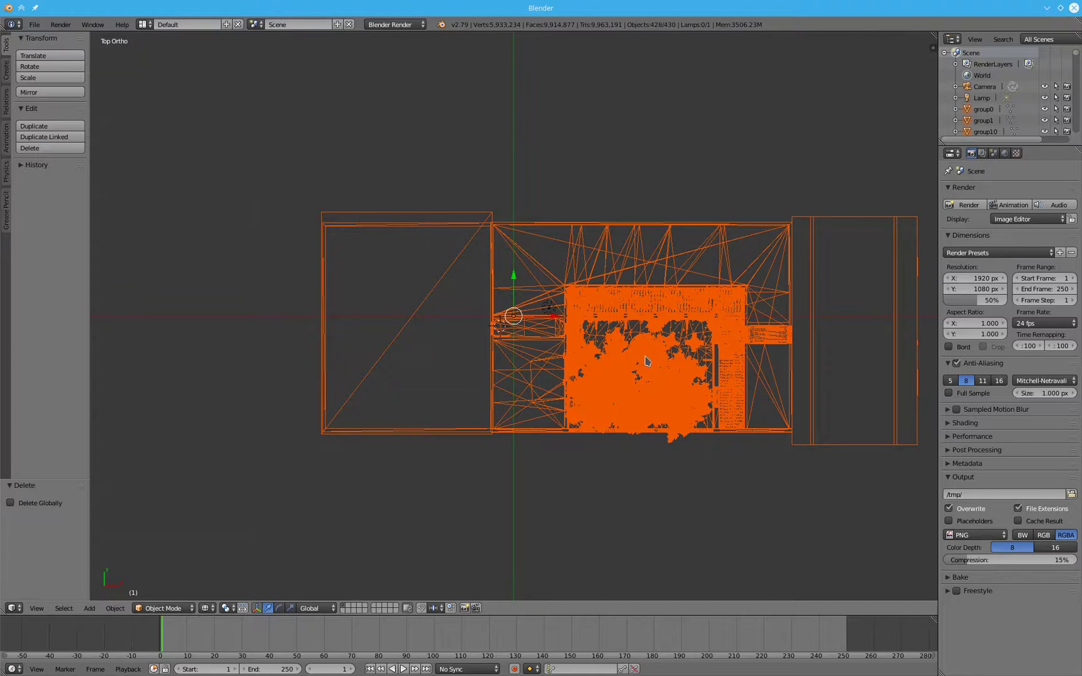
pyautogui.keyDown('shift'); pyautogui.moveTo(648, 361); pyautogui.dragTo(523, 388, button='middle'); pyautogui.keyUp('shift')
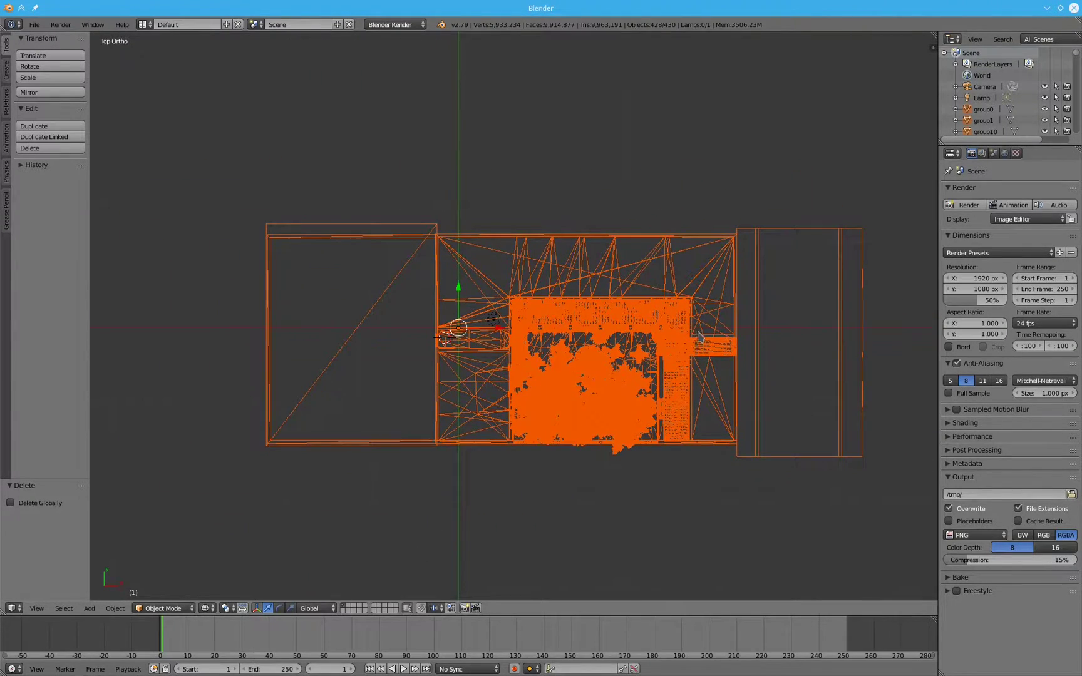
# Step: Delete the Lamp through the Outliner and select the Camera
pyautogui.rightClick(492, 324)
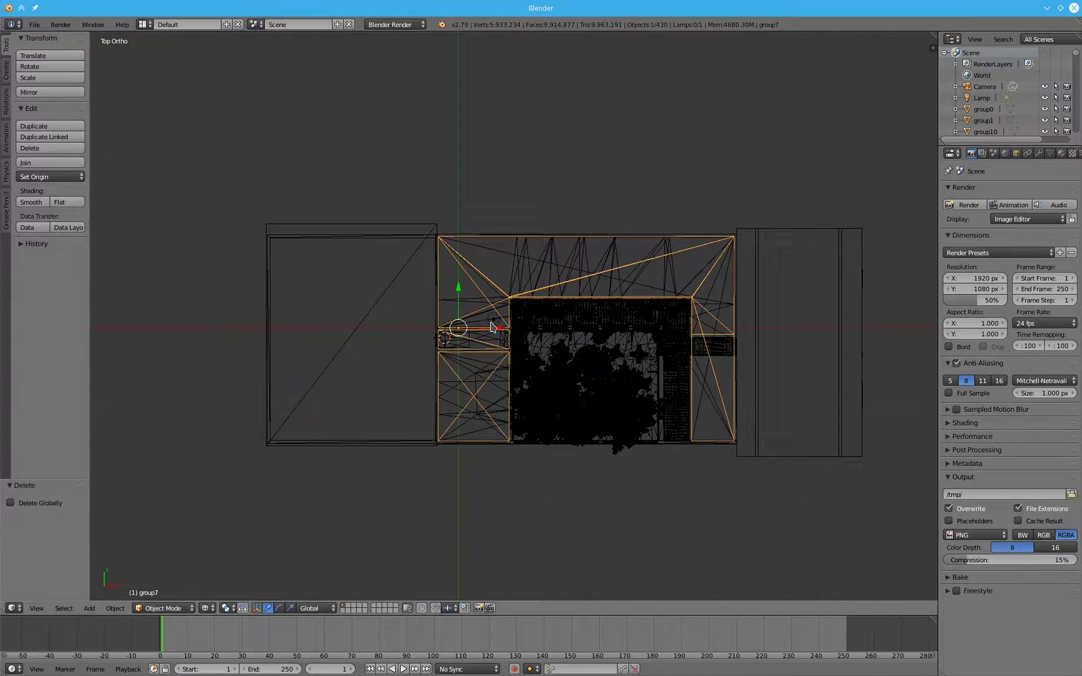
pyautogui.rightClick(495, 326)
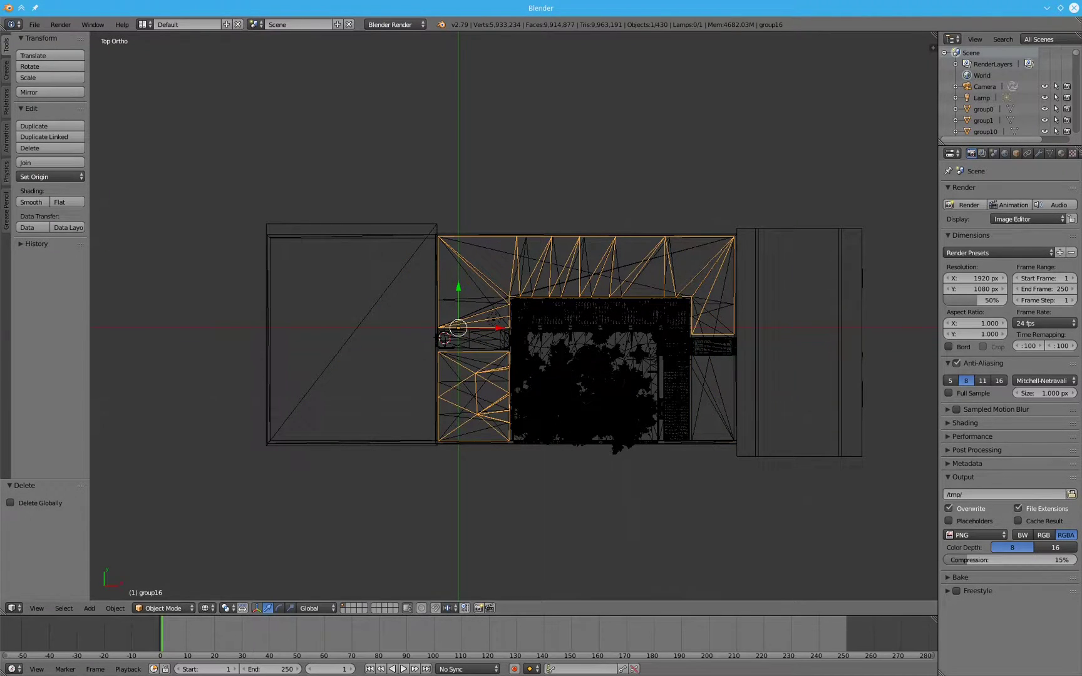
pyautogui.click(982, 98)
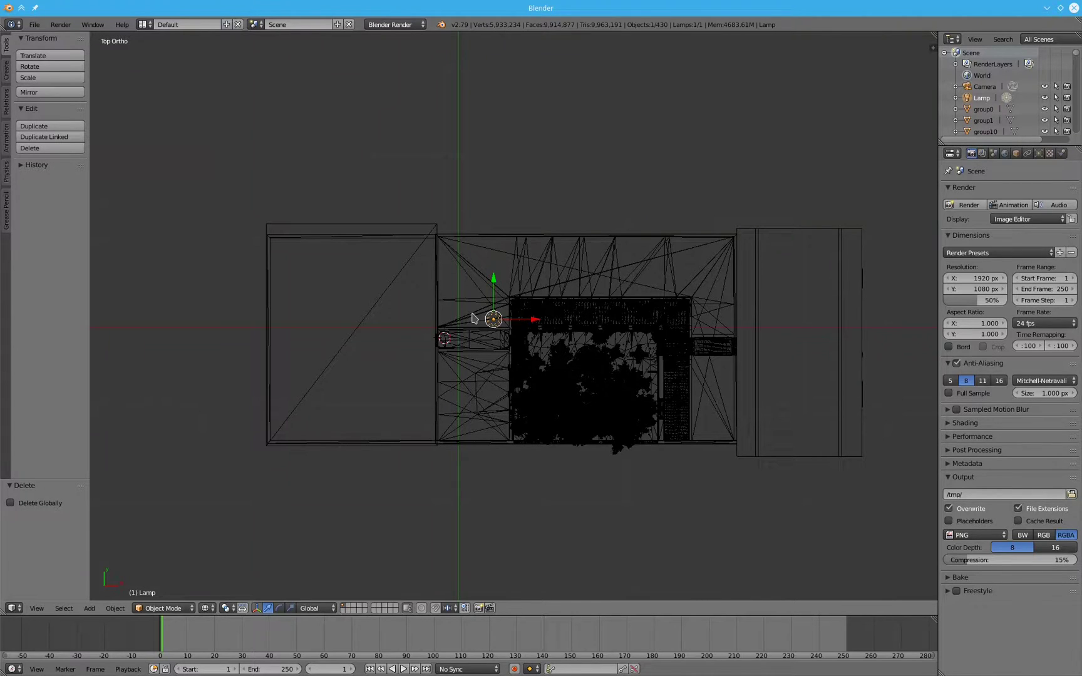
pyautogui.press('x')
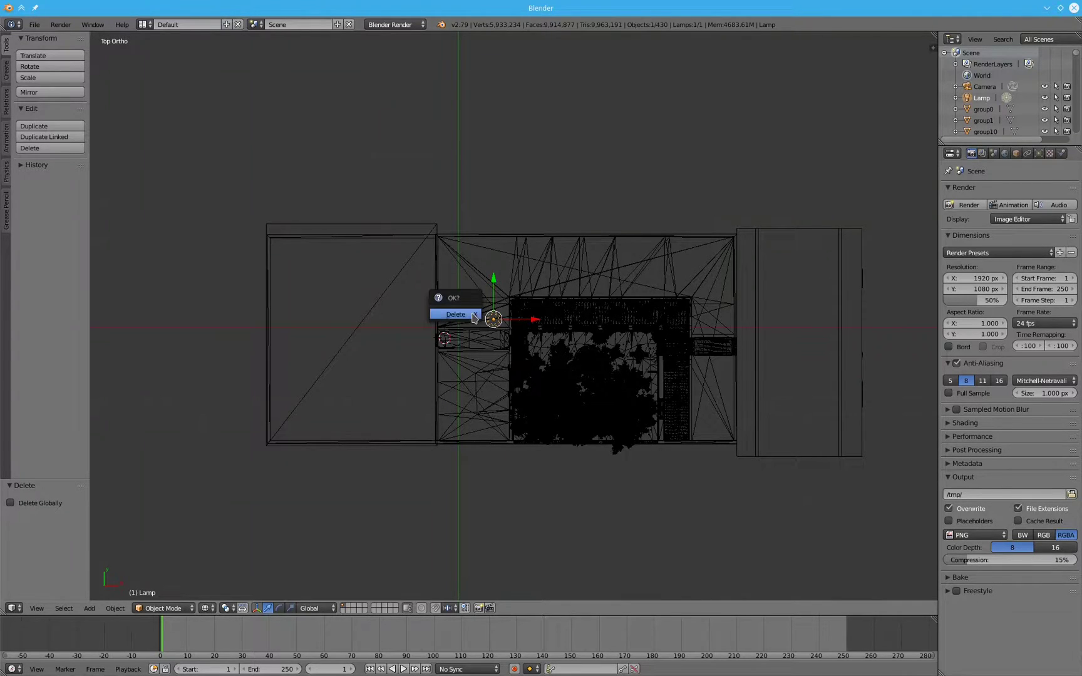
pyautogui.click(461, 314)
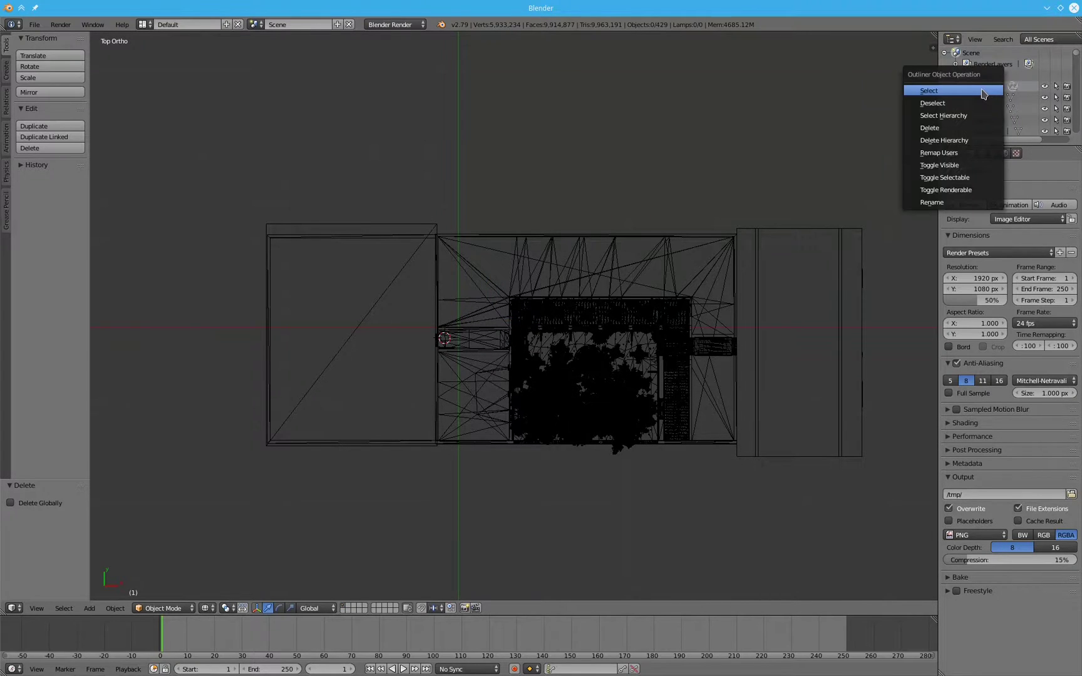
pyautogui.click(984, 91)
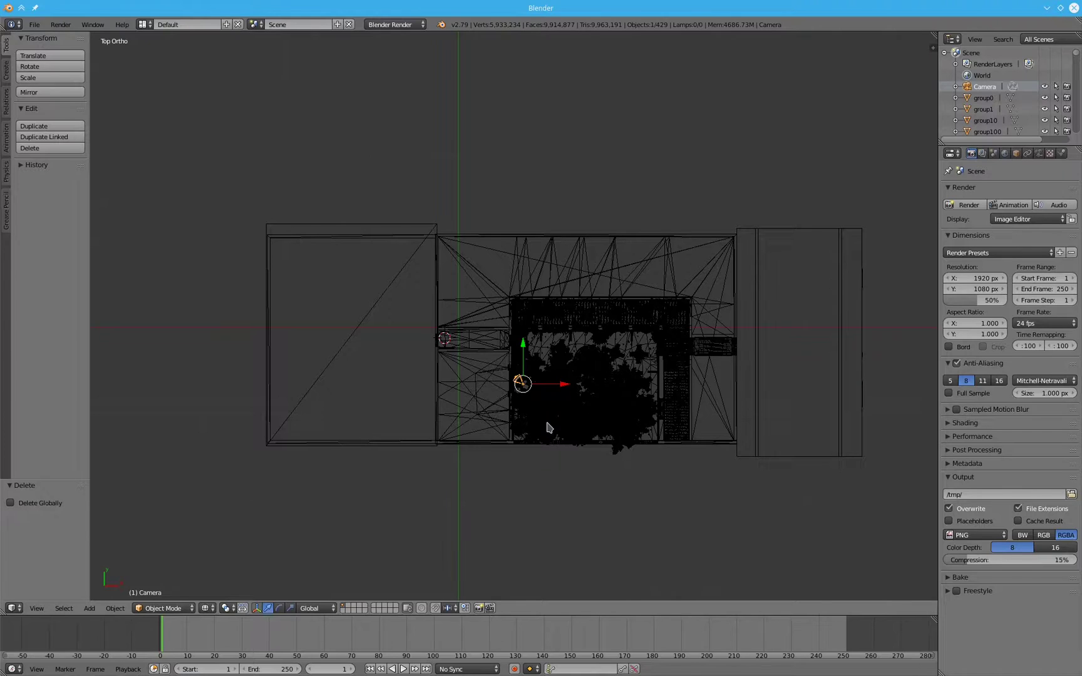
# Step: In Top view, move the camera into the courtyard and rotate it to -46.7°
pyautogui.press('g')
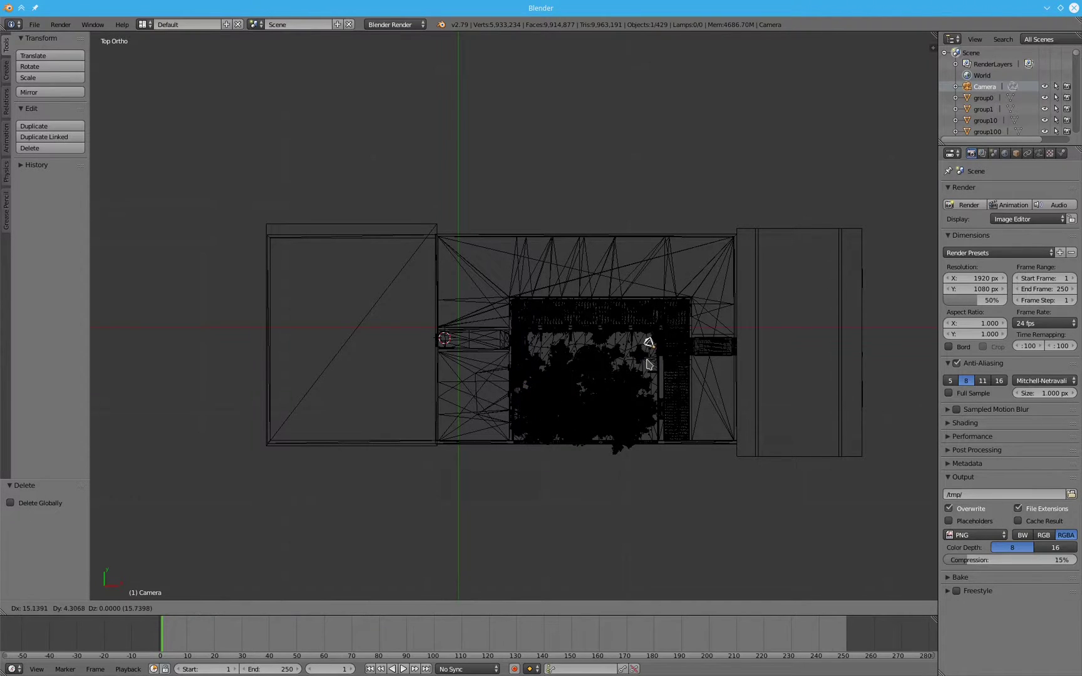
pyautogui.click(648, 364)
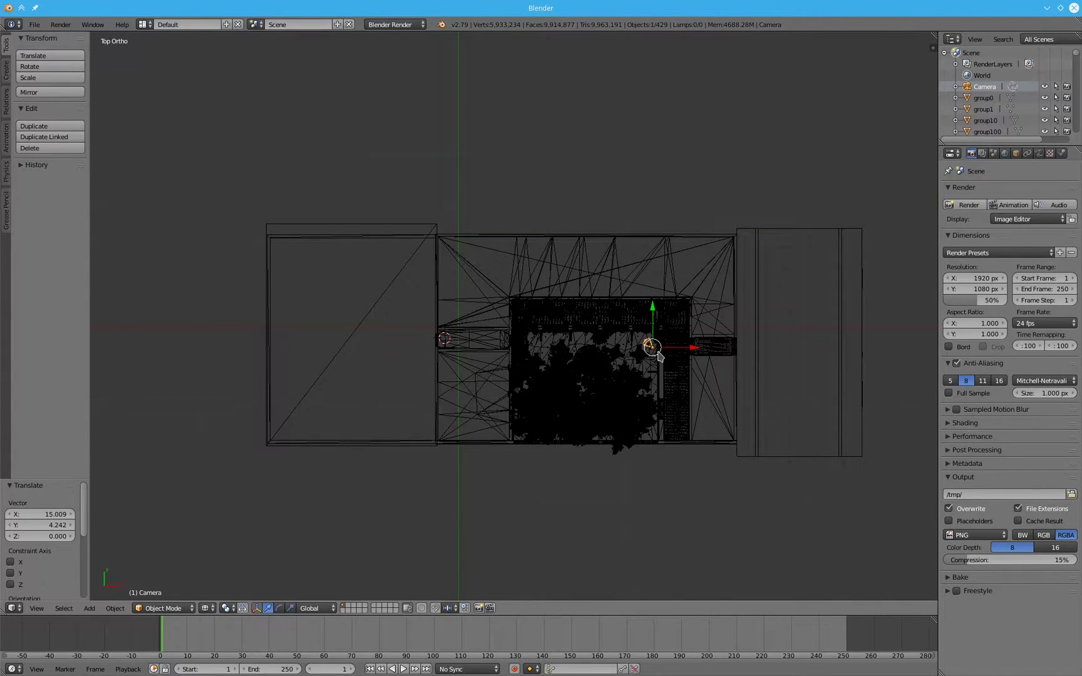
pyautogui.scroll(4, 679, 370)
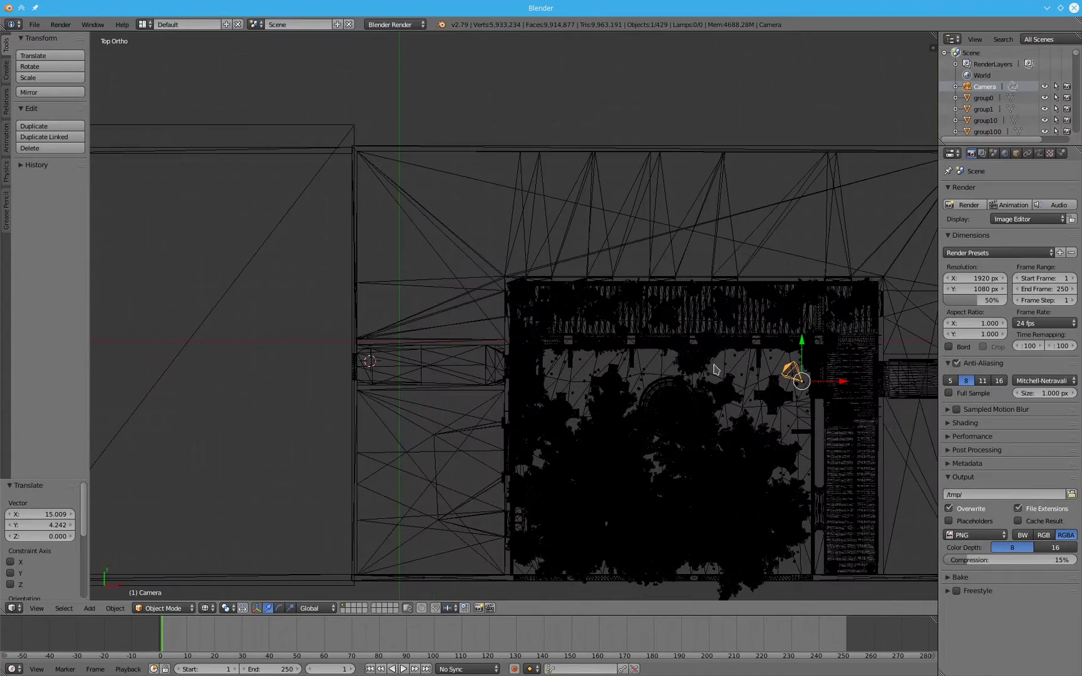
pyautogui.scroll(5, 714, 370)
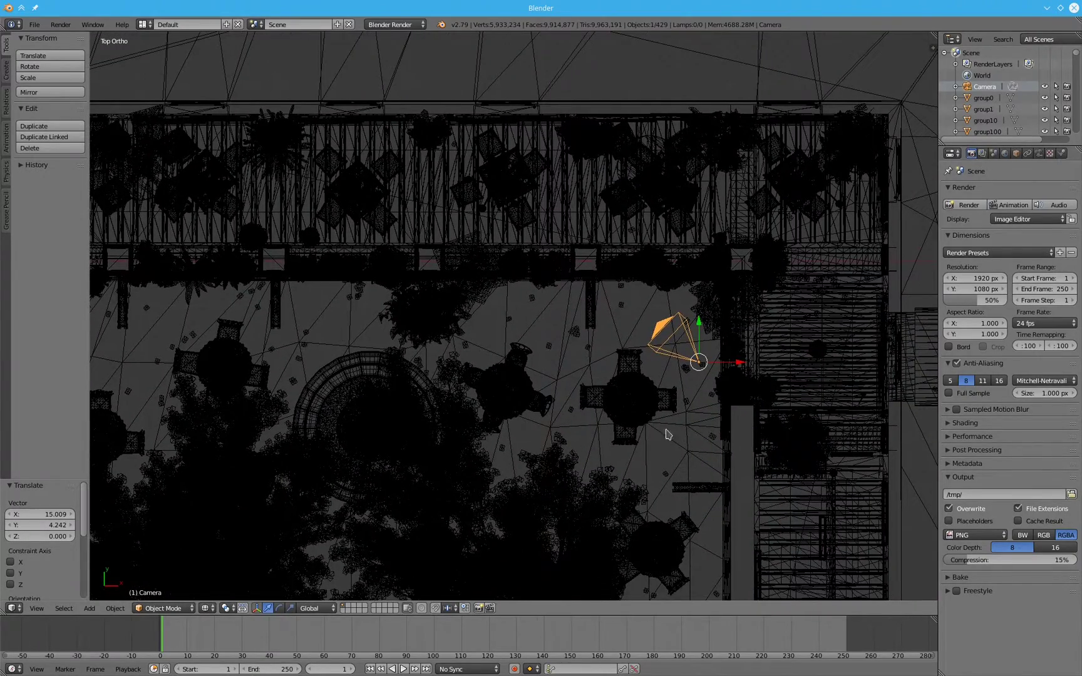
pyautogui.press('r')
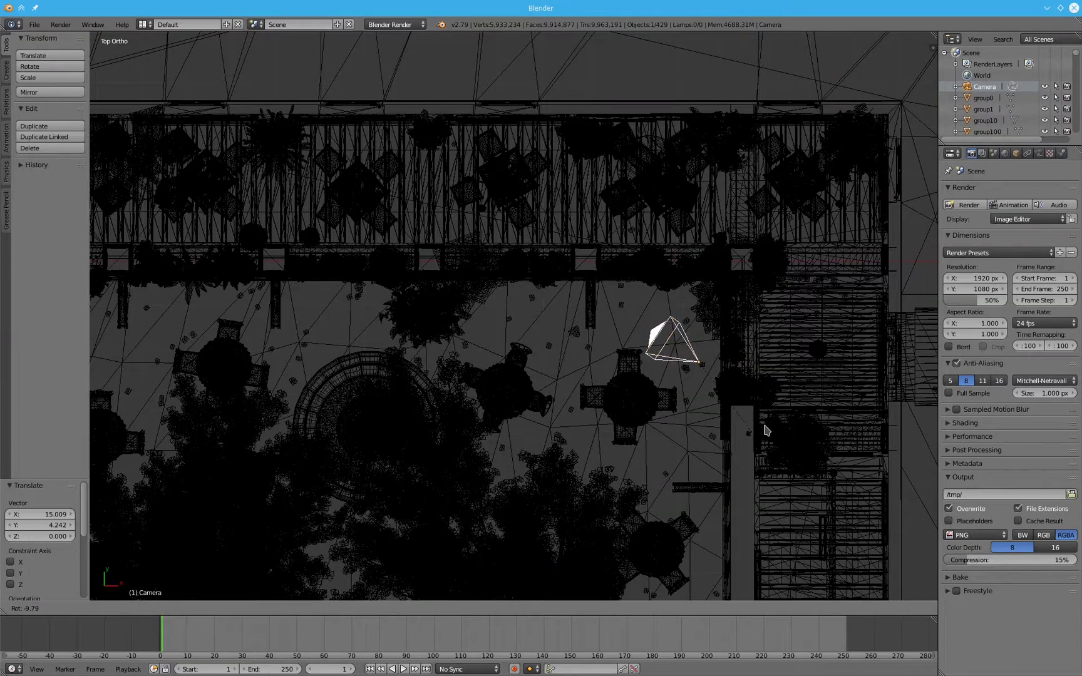
pyautogui.click(802, 396)
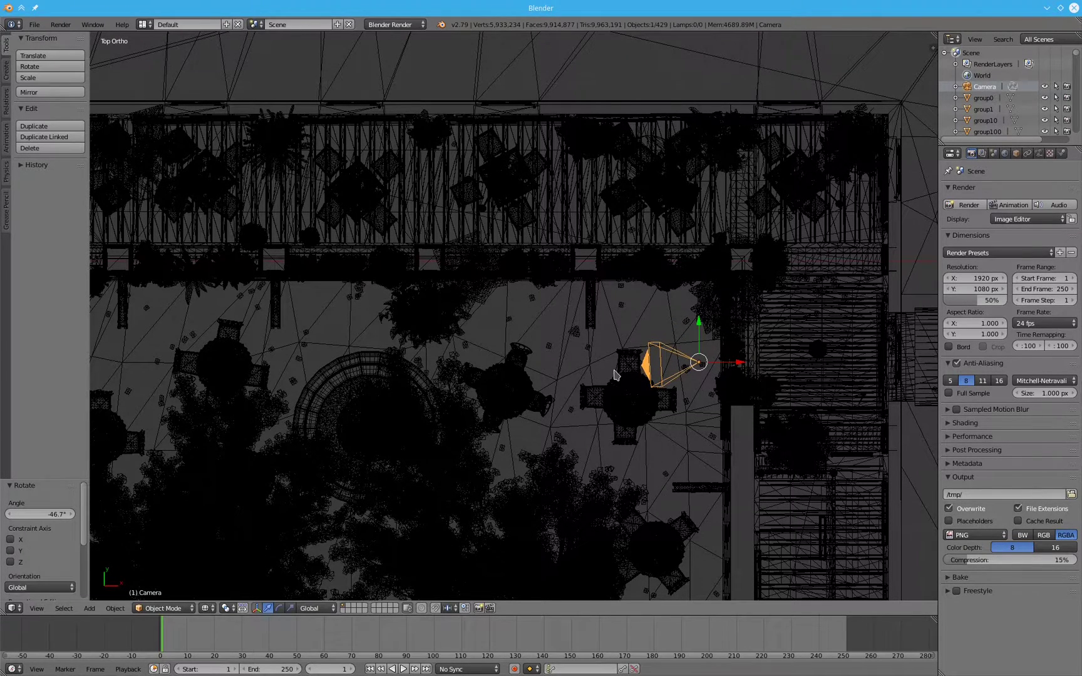
# Step: In Front view, tilt the camera 26.3° and lower it about 2.88 units into the courtyard
pyautogui.press('KP_1')
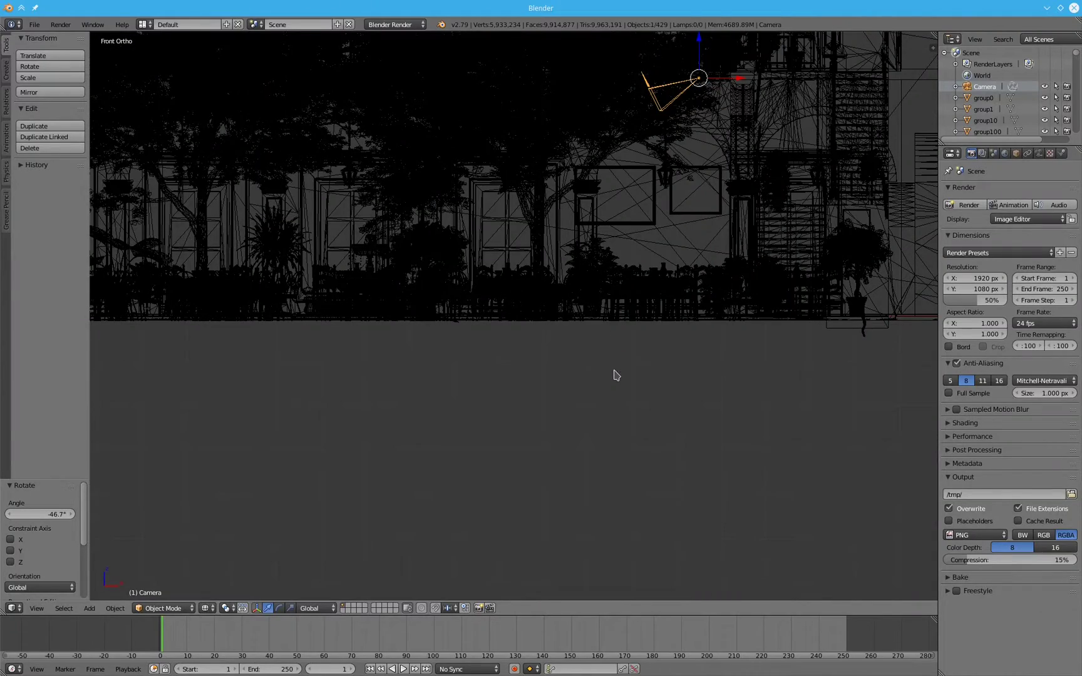
pyautogui.keyDown('shift'); pyautogui.moveTo(717, 185); pyautogui.dragTo(563, 408, button='middle'); pyautogui.keyUp('shift')
pyautogui.press('r')
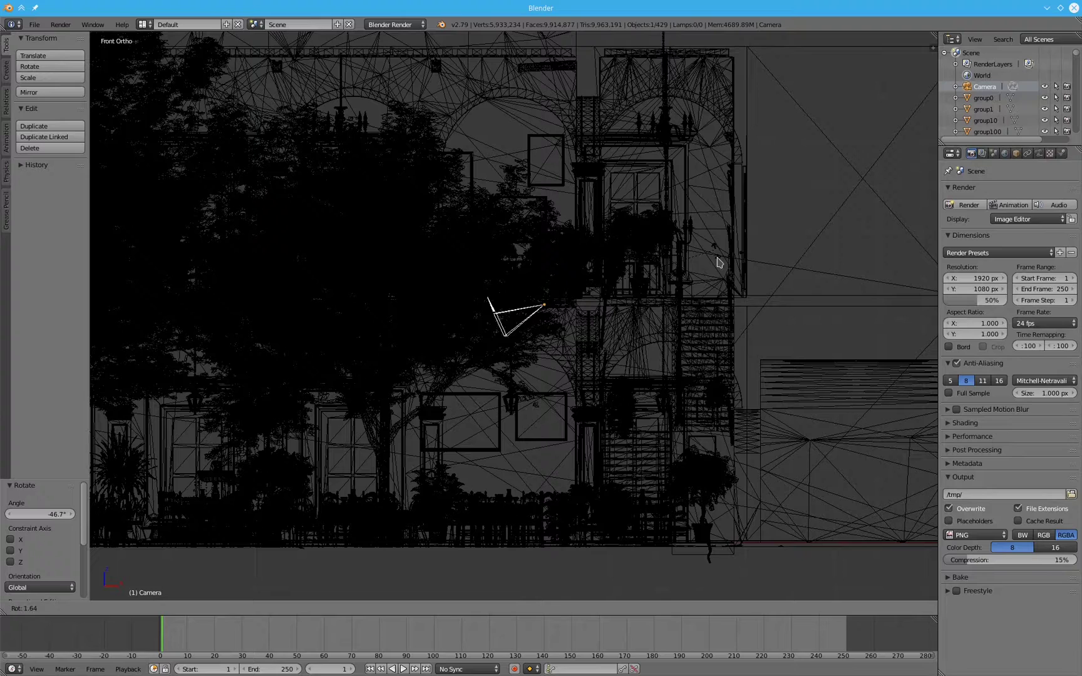
pyautogui.click(707, 327)
pyautogui.press('g')
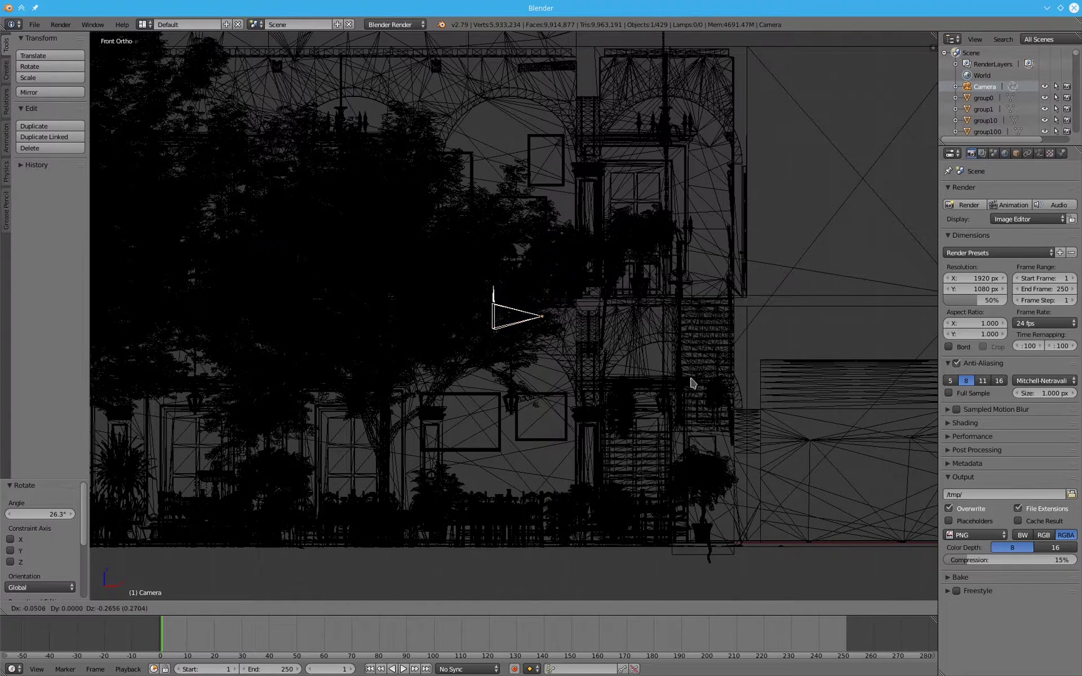
pyautogui.click(717, 475)
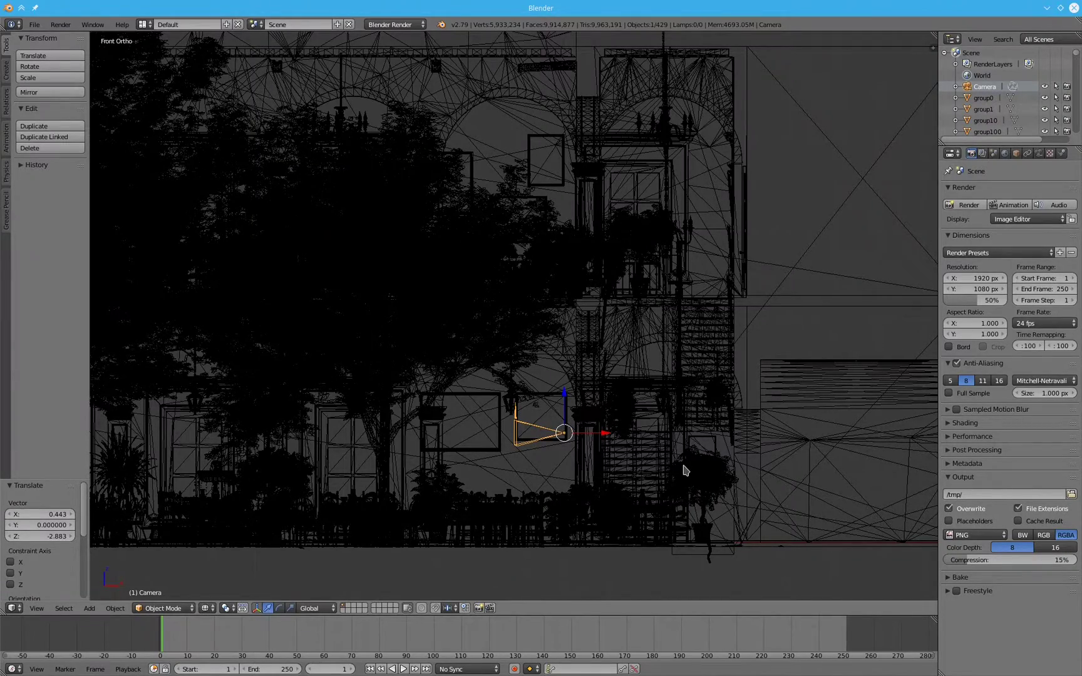
# Step: Look through the camera and rotate its view by 4.14°
pyautogui.press('KP_0')
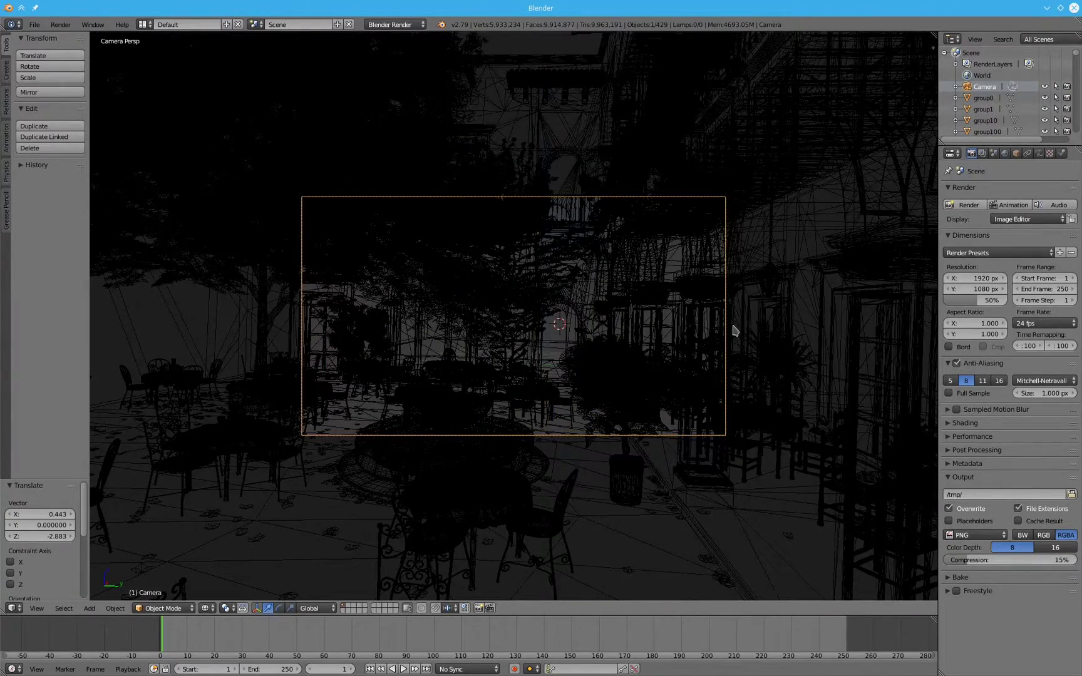
pyautogui.press('r')
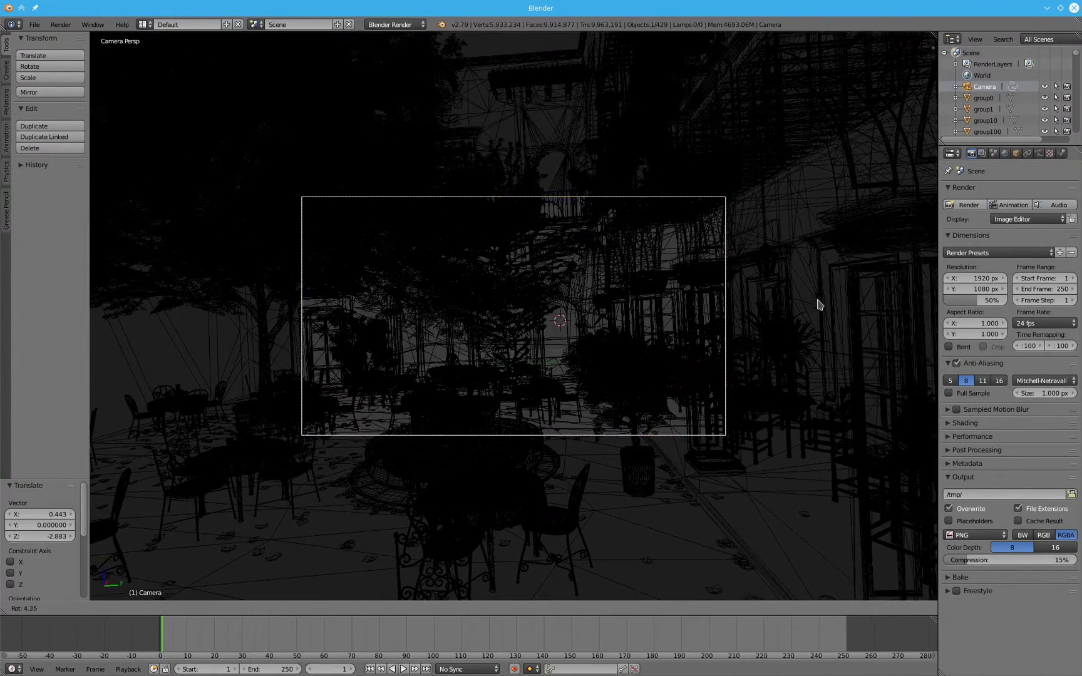
pyautogui.click(814, 309)
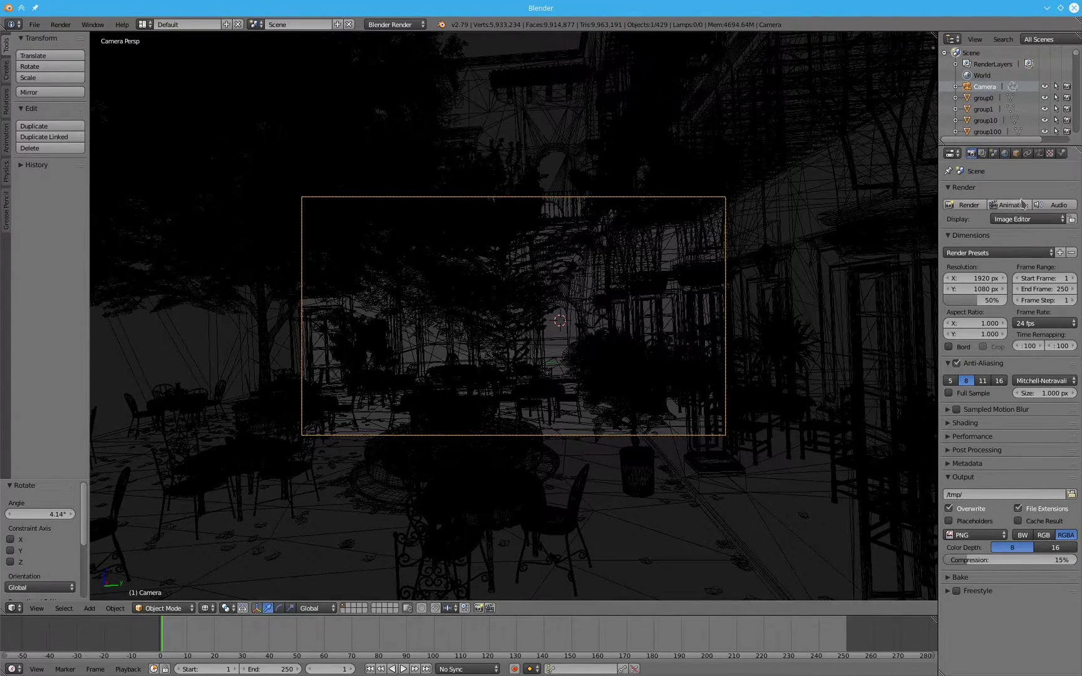
# Step: Set the camera focal length to 11 mm and rotate the camera a further -3.95°
pyautogui.click(1039, 154)
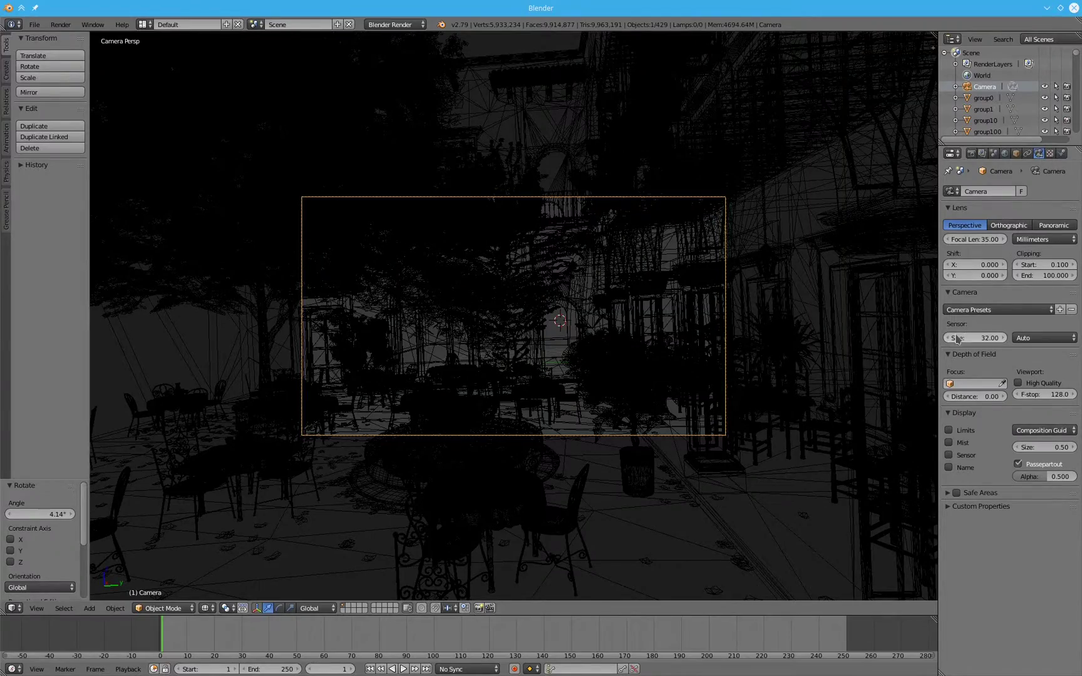
pyautogui.moveTo(975, 239); pyautogui.dragTo(934, 239)
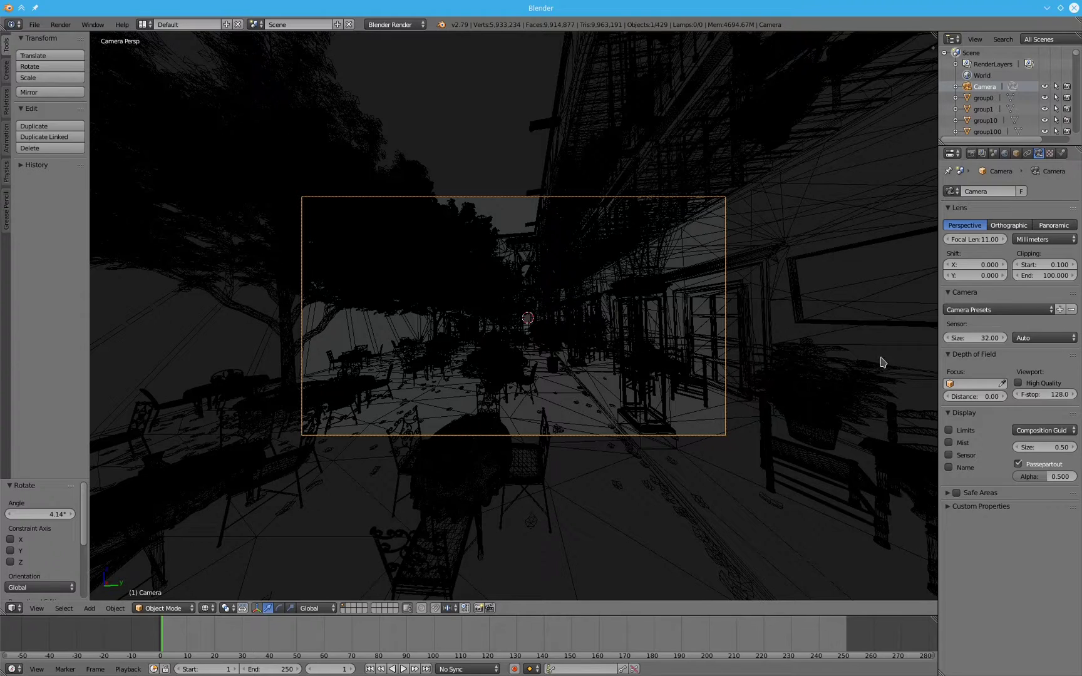
pyautogui.press('r')
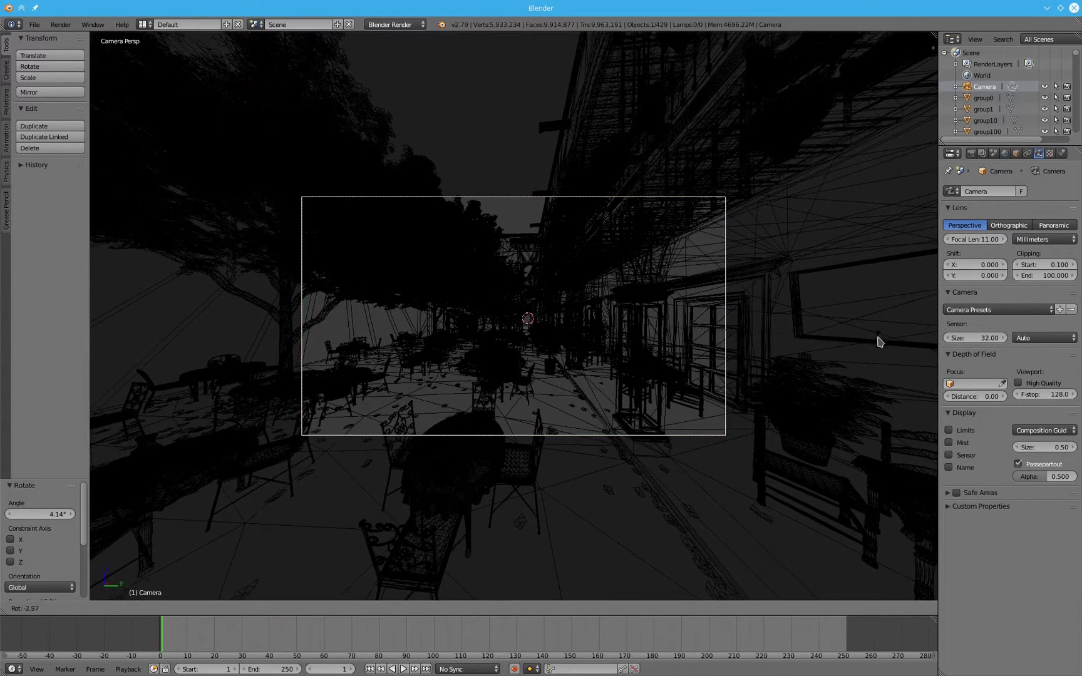
pyautogui.click(880, 340)
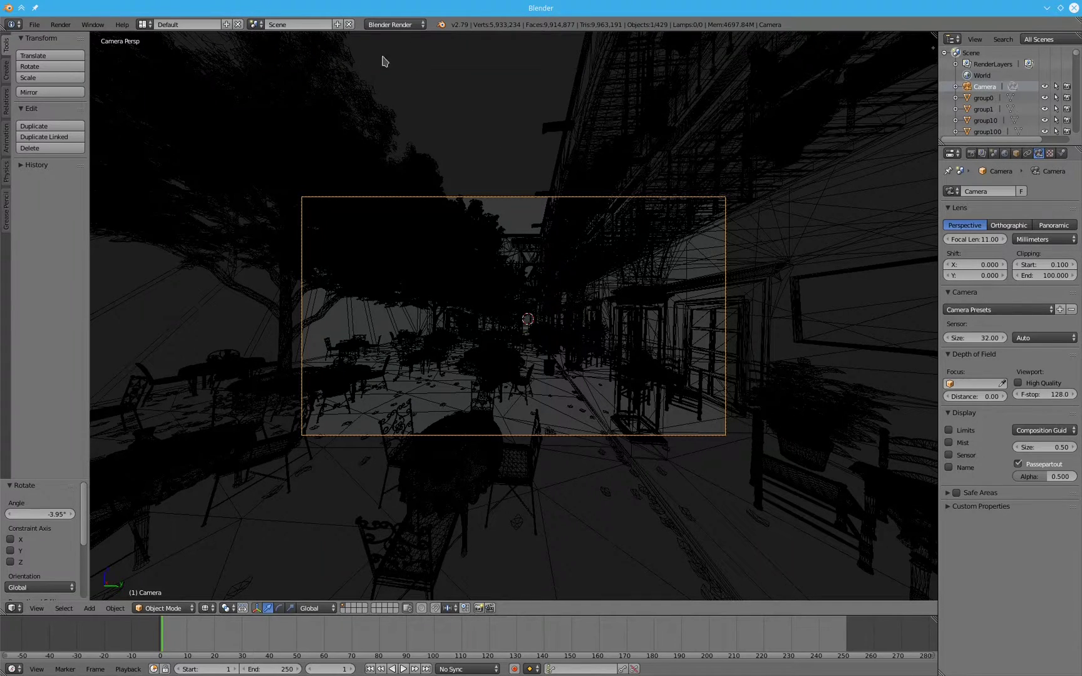
# Step: Switch the render engine to Cycles Render
pyautogui.click(406, 27)
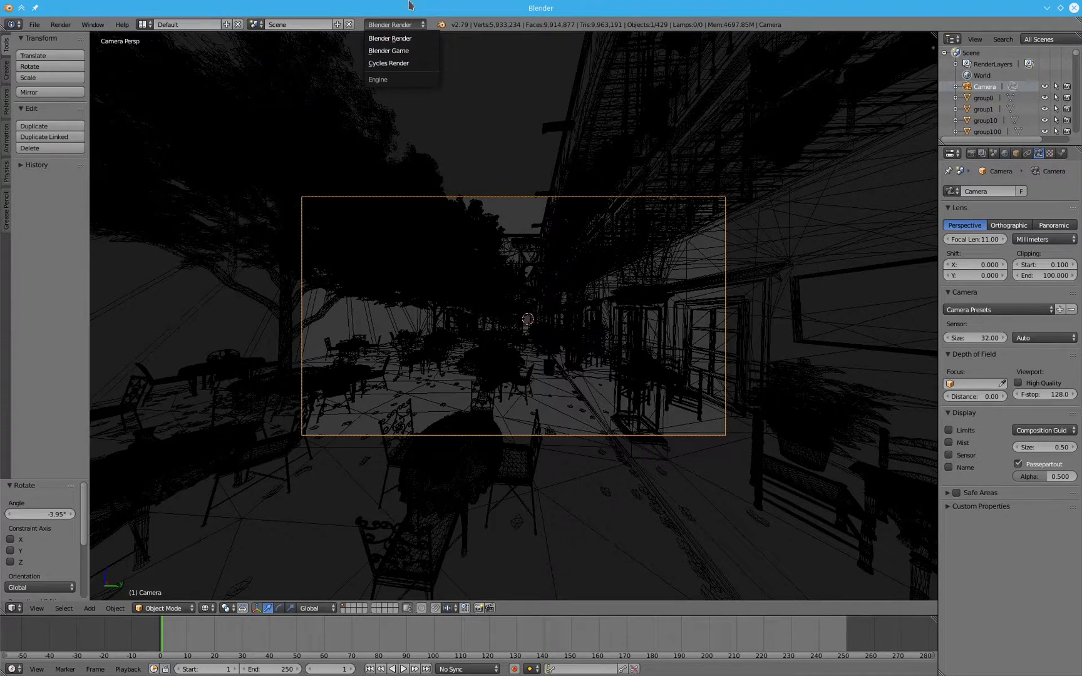
pyautogui.click(396, 65)
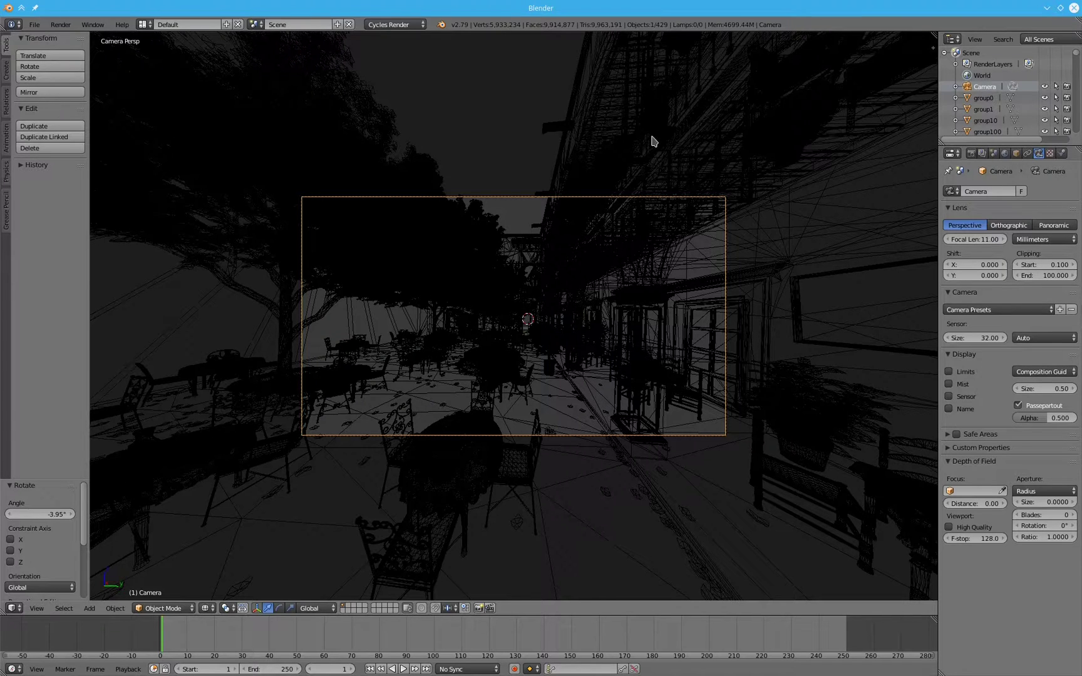
pyautogui.click(383, 25)
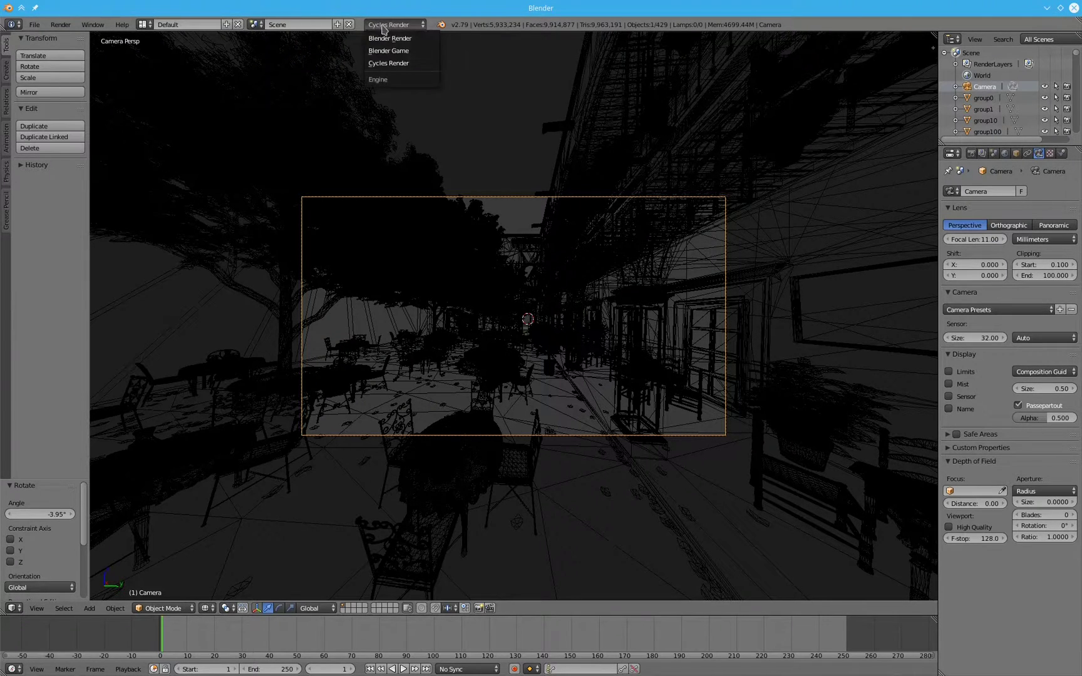
# Step: Set the Cycles render samples to 16
pyautogui.click(971, 154)
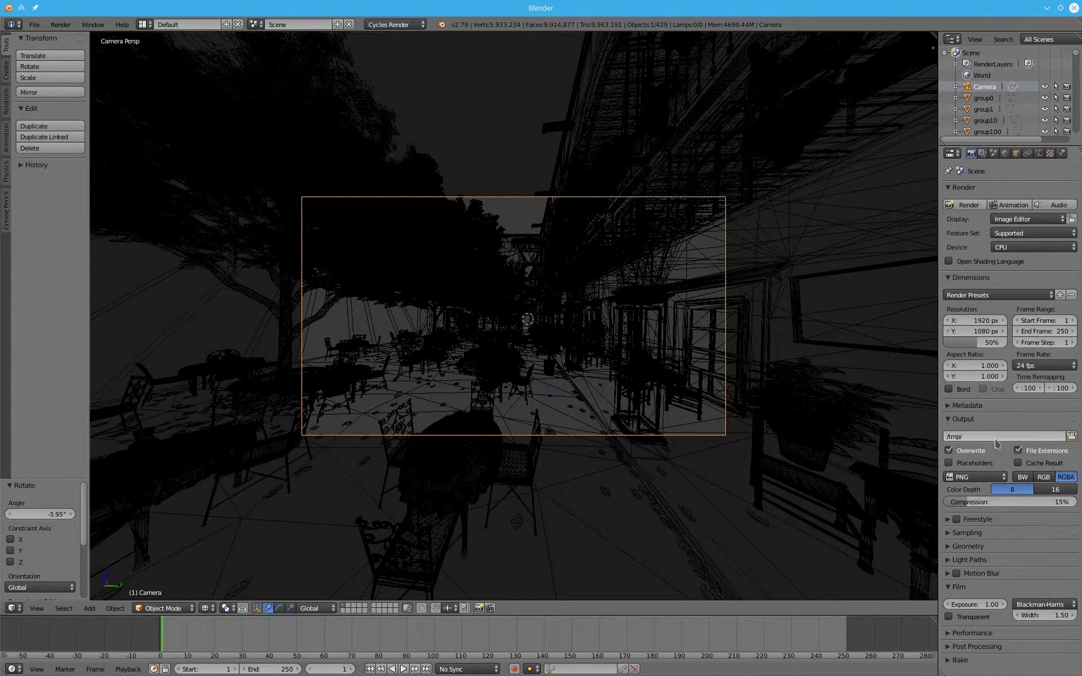
pyautogui.click(967, 533)
pyautogui.scroll(-4, 980, 520)
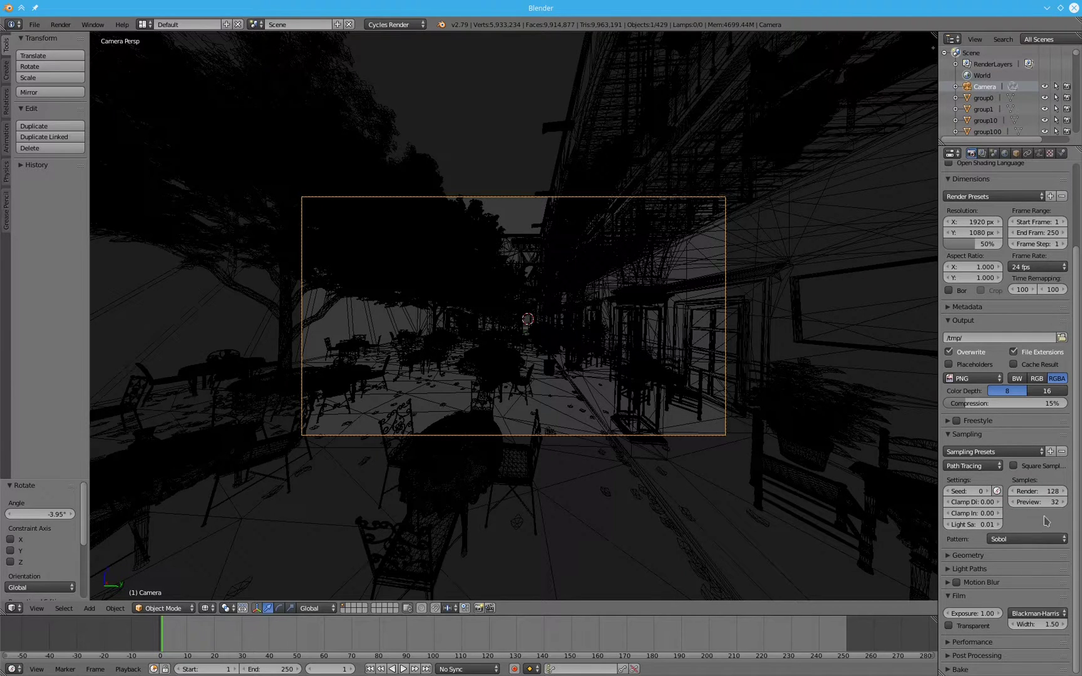
pyautogui.click(1053, 492)
pyautogui.press('Return')
# Step: Limit the light path bounces to a maximum and minimum of 1
pyautogui.click(955, 570)
pyautogui.scroll(-3, 1021, 564)
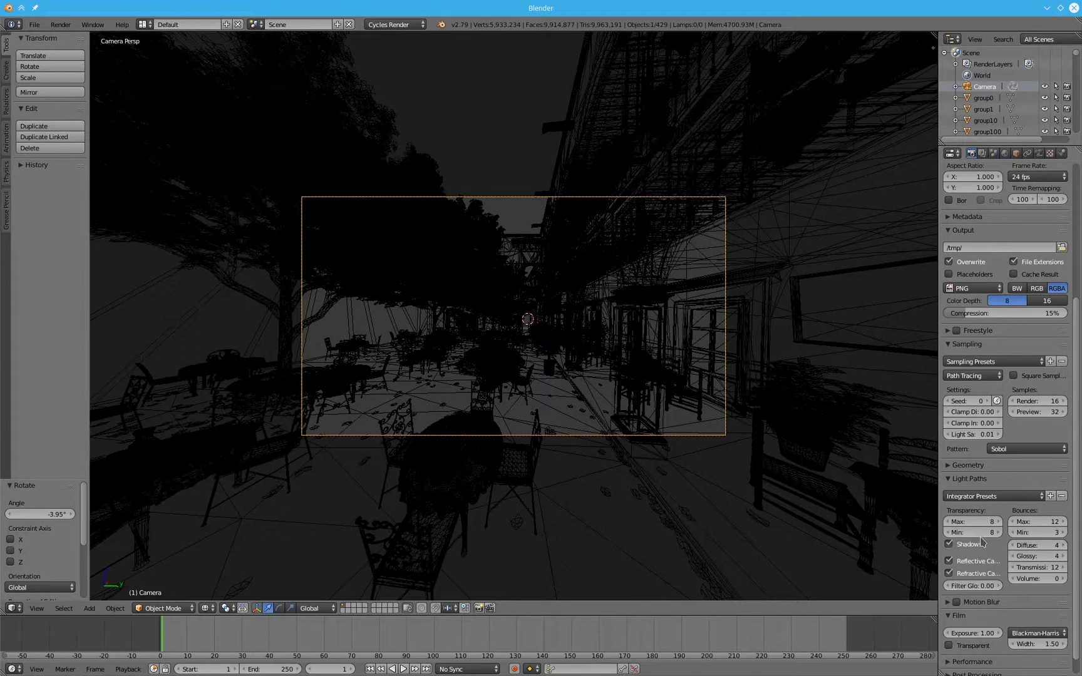
pyautogui.click(1063, 521)
pyautogui.click(1067, 525)
pyautogui.click(1050, 532)
pyautogui.press('Return')
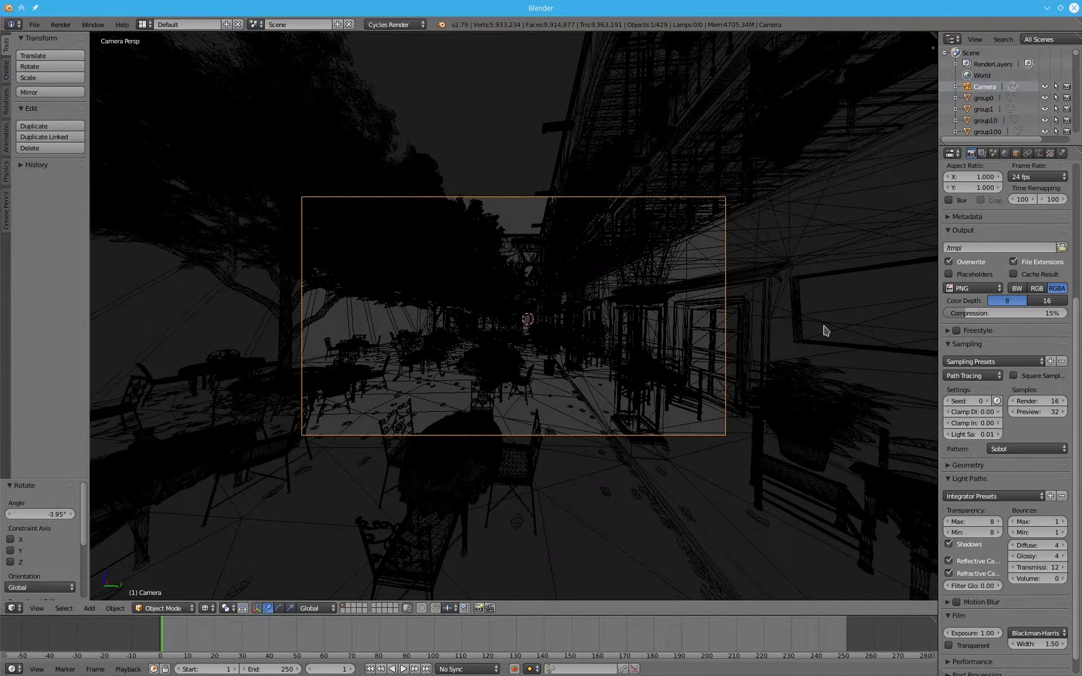
# Step: Render a 16-sample Cycles test of the courtyard, then close the Render Result
pyautogui.press('F12')
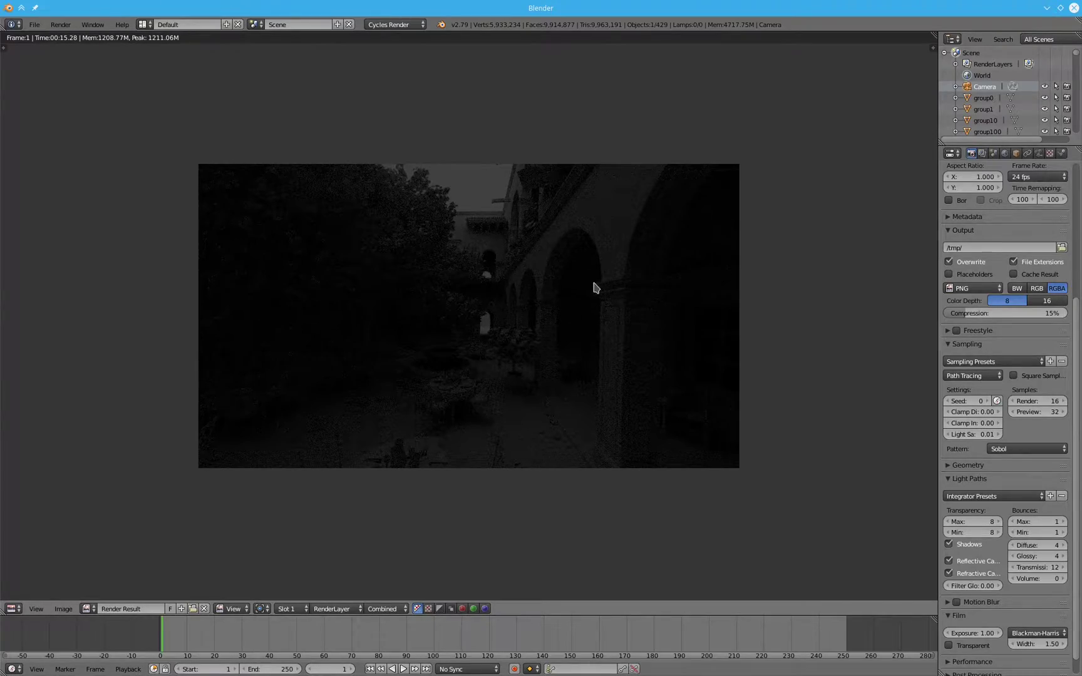
pyautogui.press('Escape')
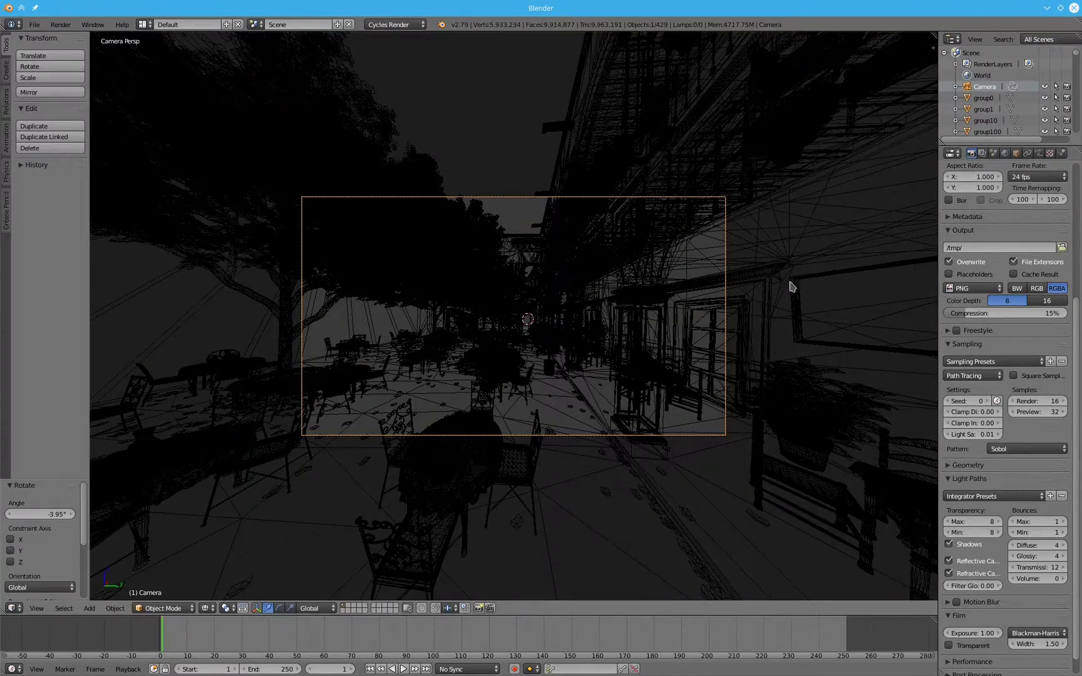
# Step: Leave camera view, zoom out, and add a new Plane via the 'plan' command search
pyautogui.press('KP_0')
pyautogui.scroll(-6, 607, 304)
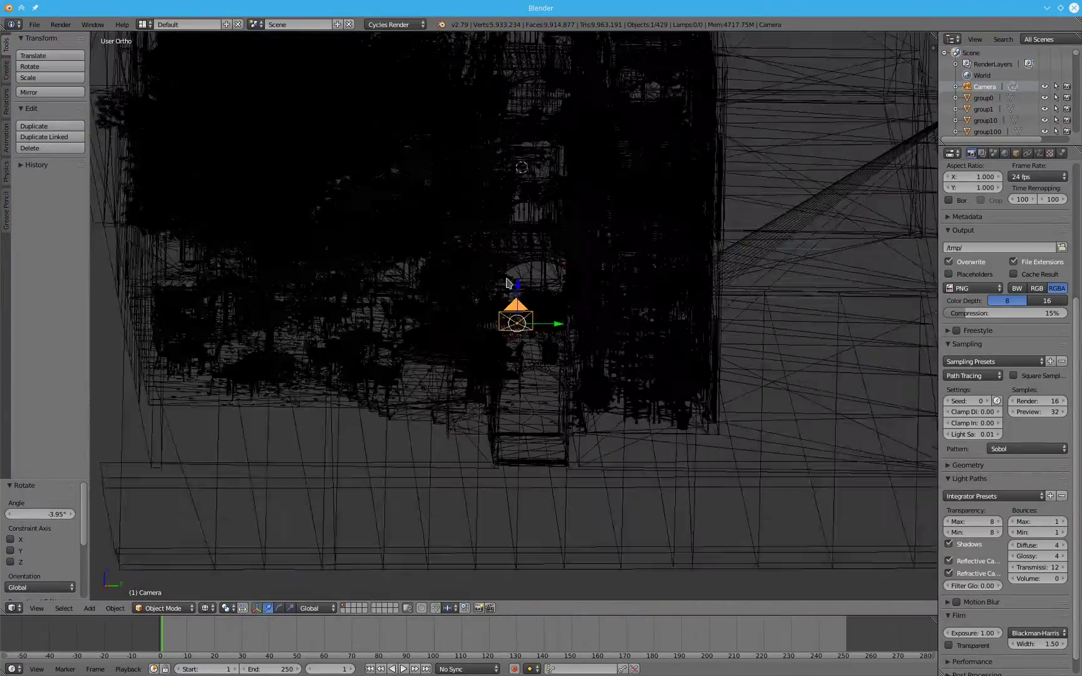
pyautogui.moveTo(507, 283); pyautogui.dragTo(449, 281, button='middle')
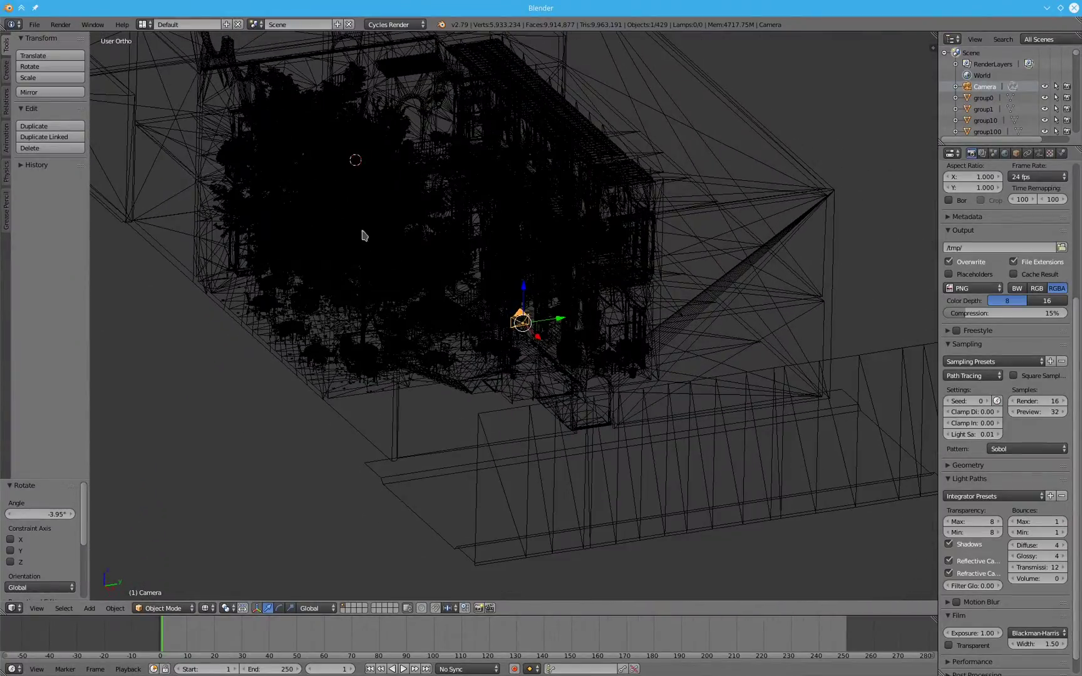
pyautogui.scroll(-4, 390, 232)
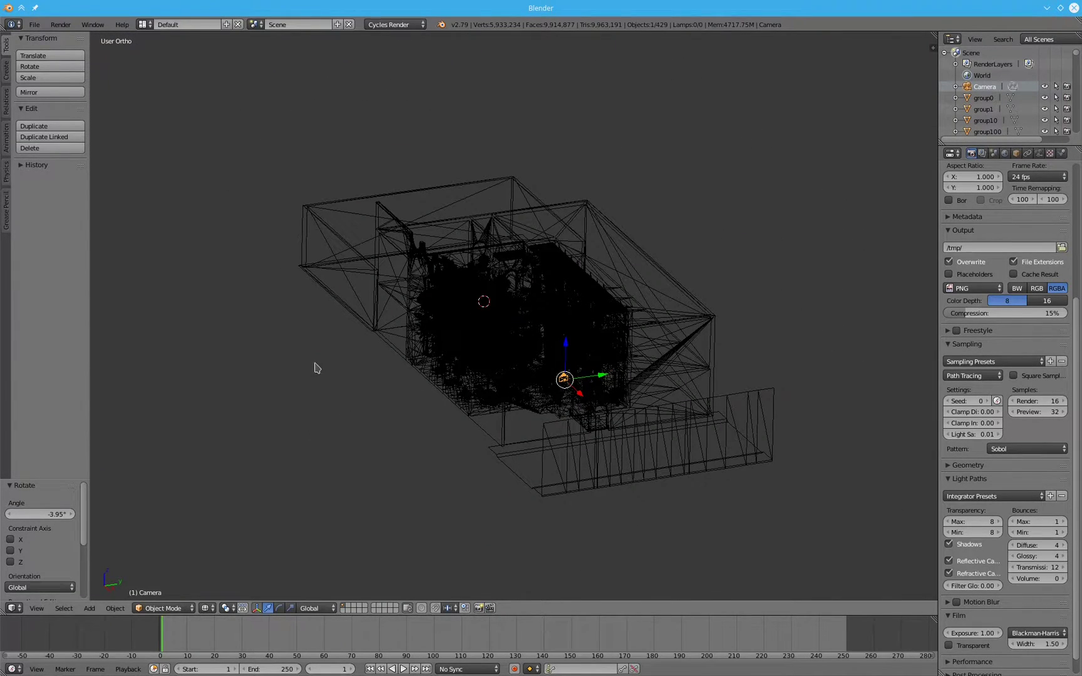
pyautogui.scroll(-4, 333, 342)
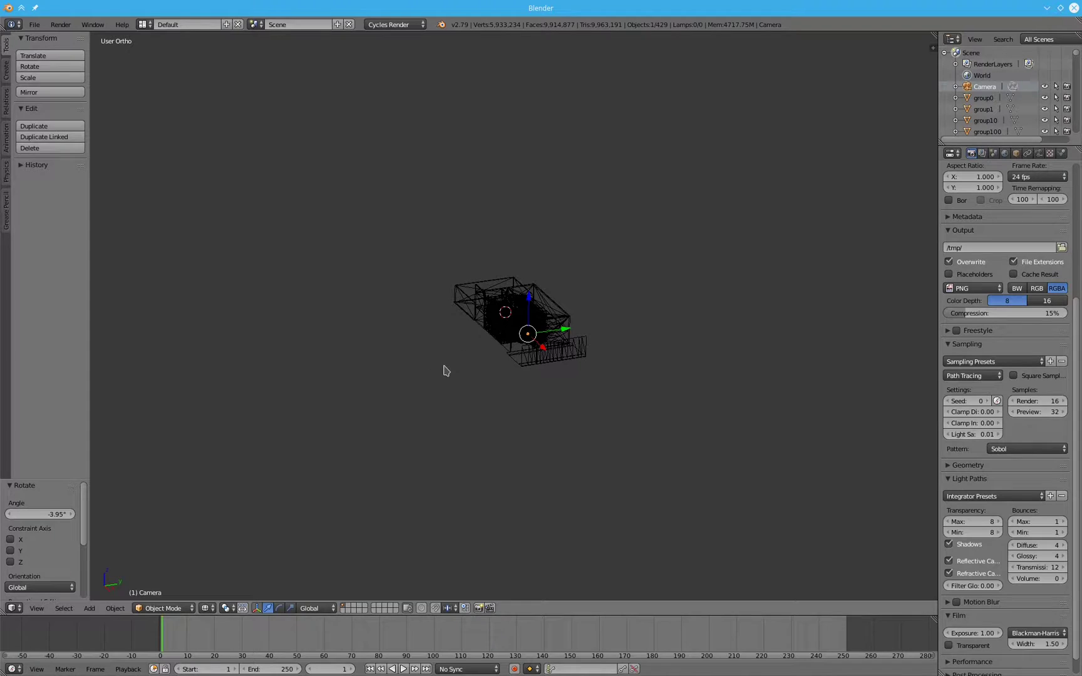
pyautogui.press('space')
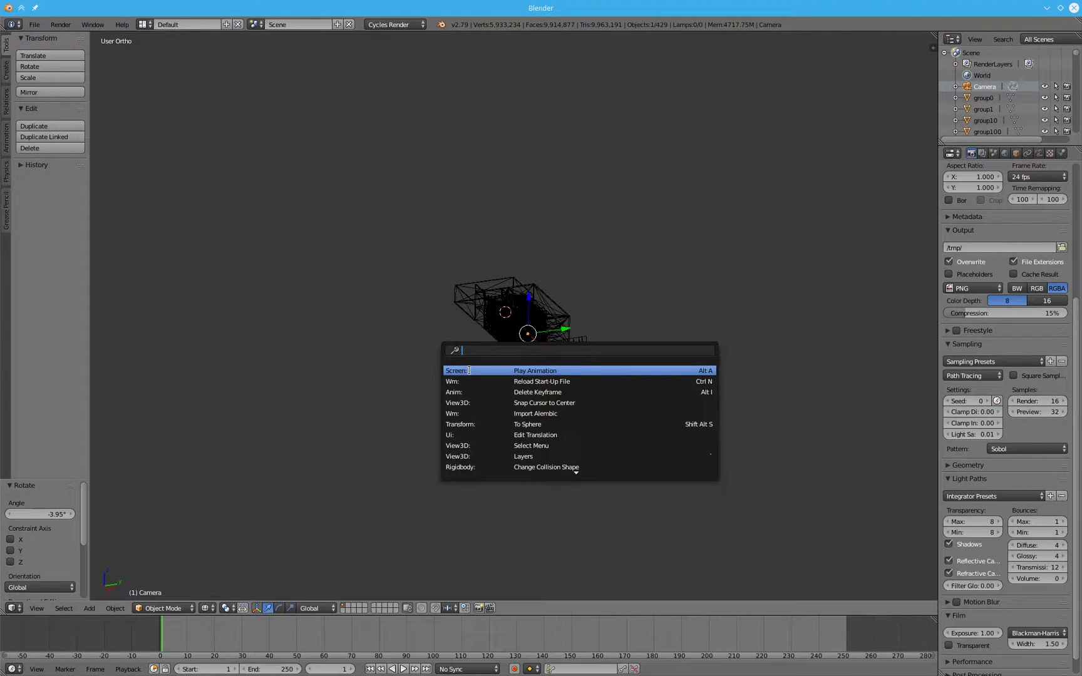
pyautogui.write('plan')
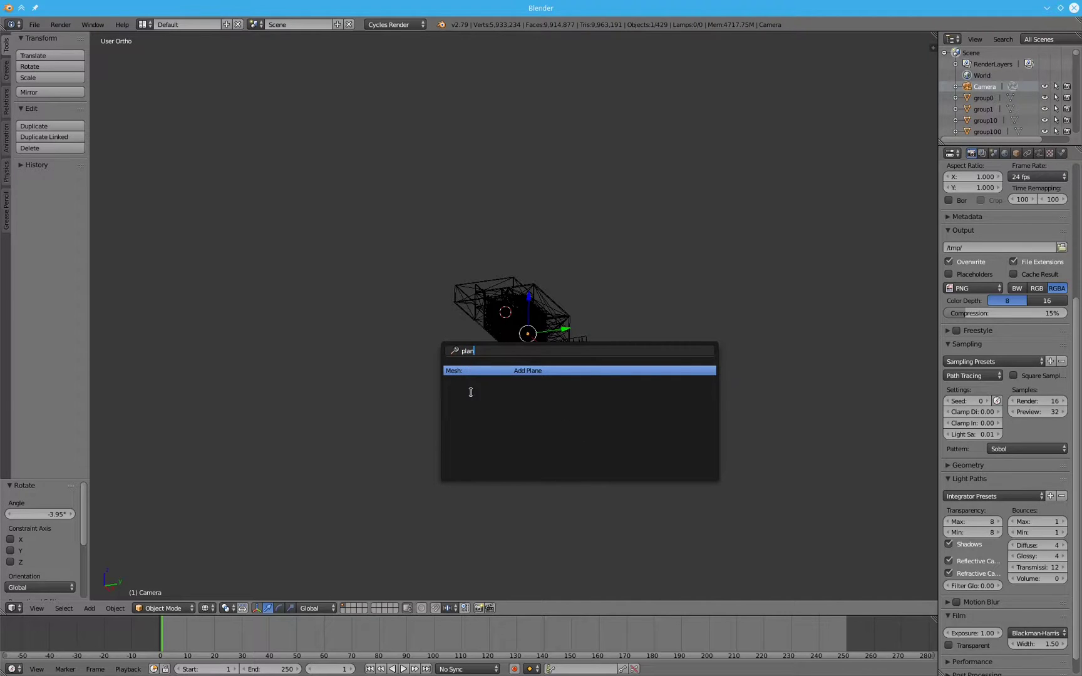
pyautogui.click(537, 372)
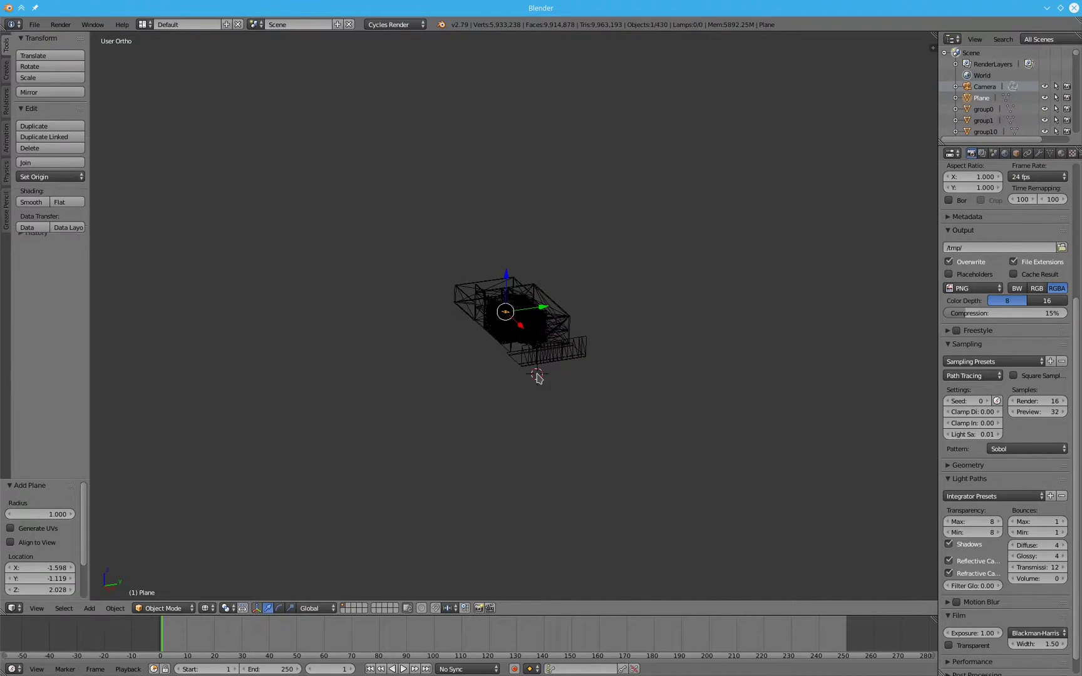
pyautogui.click(537, 374)
# Step: Raise the Plane 118.758 units straight up along Z above the building
pyautogui.moveTo(508, 280); pyautogui.dragTo(511, 62)
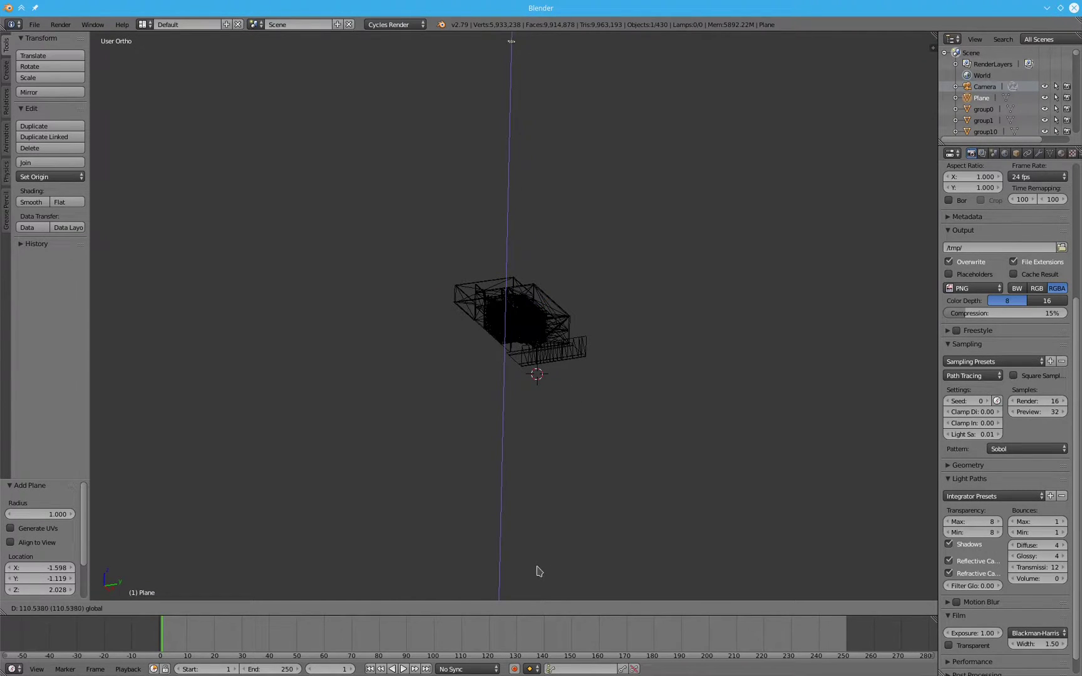
pyautogui.moveTo(537, 566); pyautogui.dragTo(529, 496)
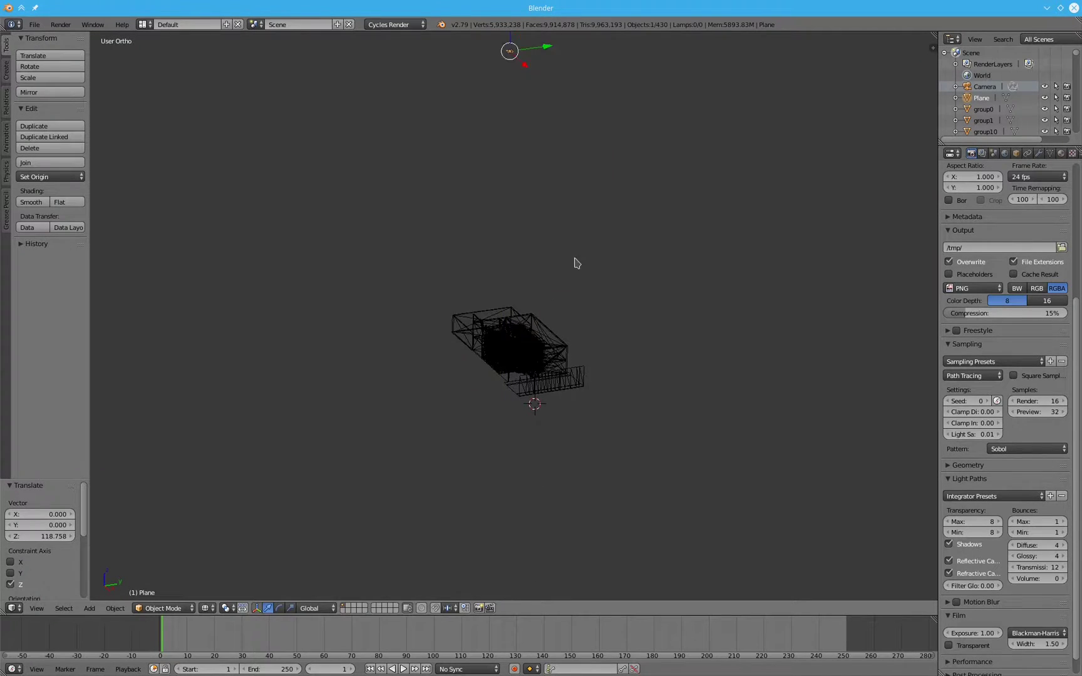
pyautogui.keyDown('shift'); pyautogui.moveTo(577, 263); pyautogui.dragTo(557, 423, button='middle'); pyautogui.keyUp('shift')
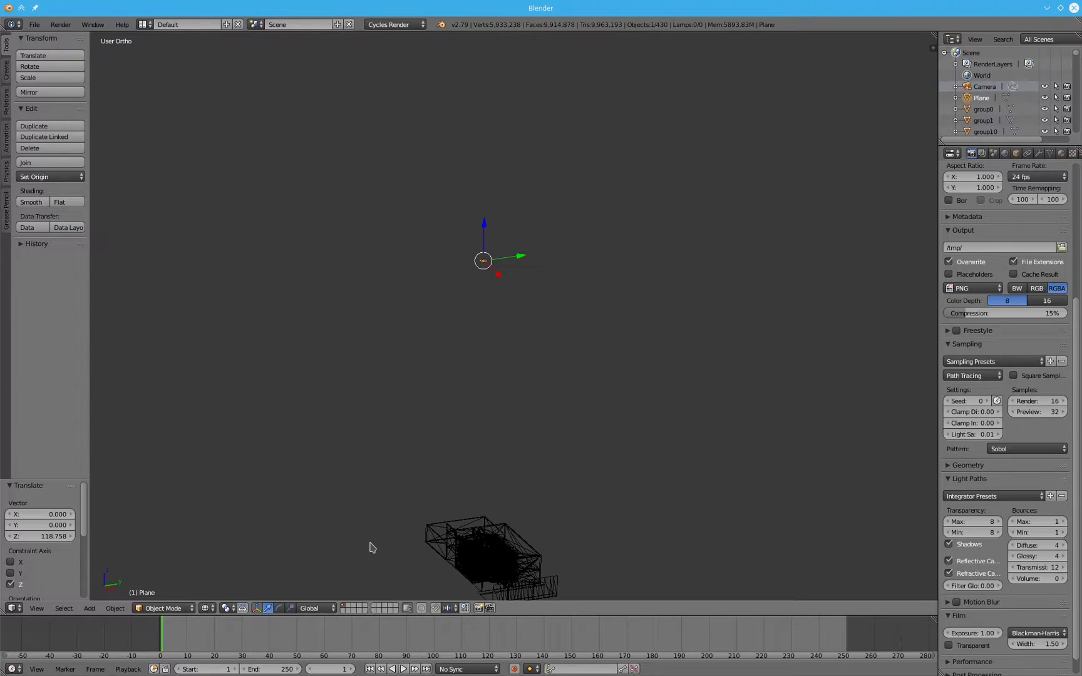
pyautogui.click(316, 608)
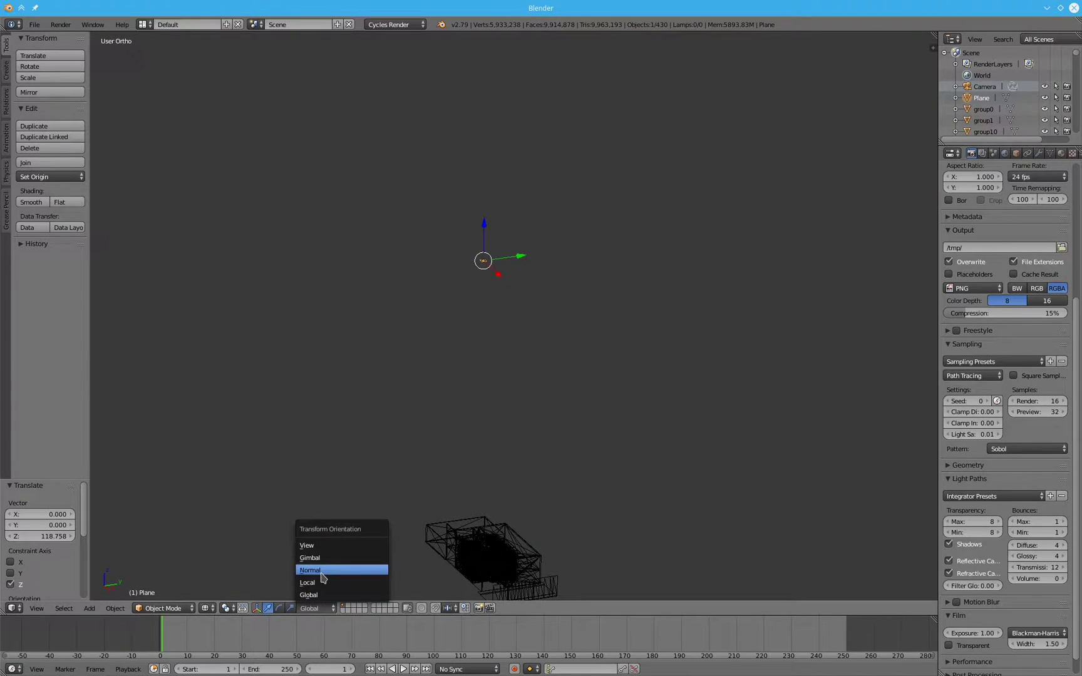
# Step: Set transform orientation to Normal and rotate the Plane 193° in front orthographic view
pyautogui.click(323, 577)
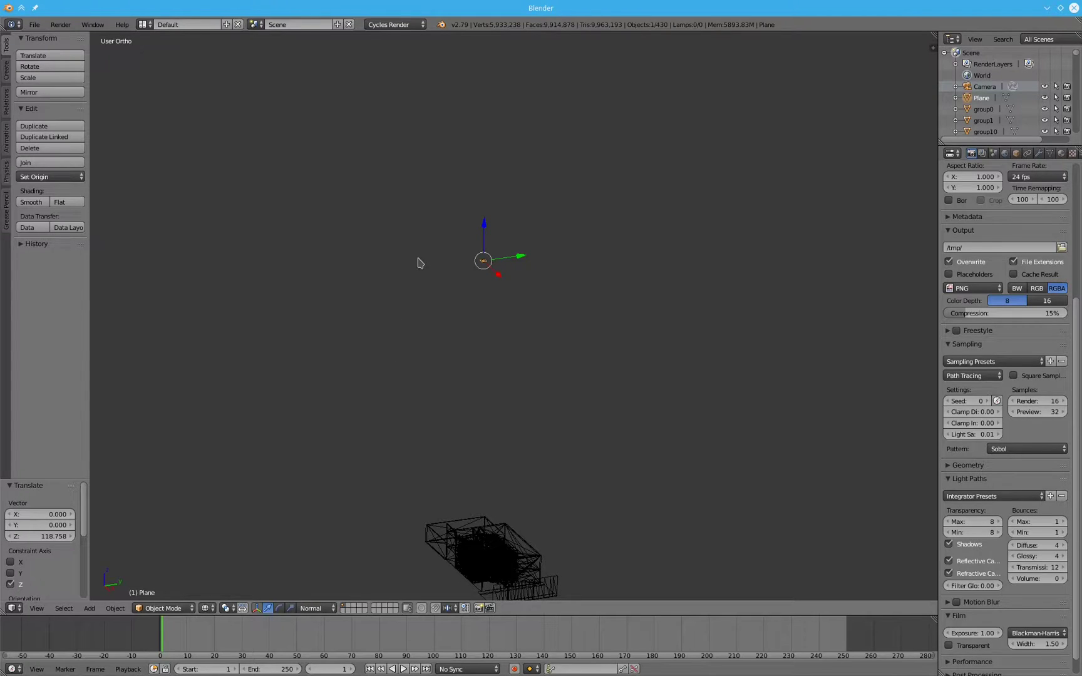
pyautogui.moveTo(575, 280); pyautogui.dragTo(509, 342, button='middle')
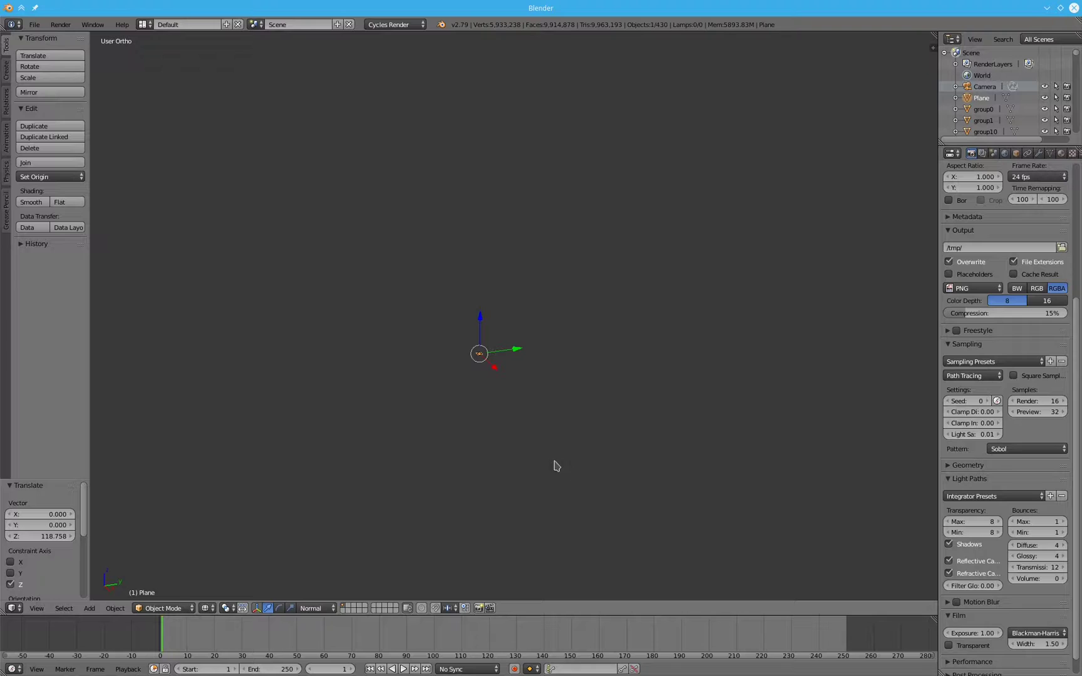
pyautogui.moveTo(556, 463); pyautogui.dragTo(404, 457, button='middle')
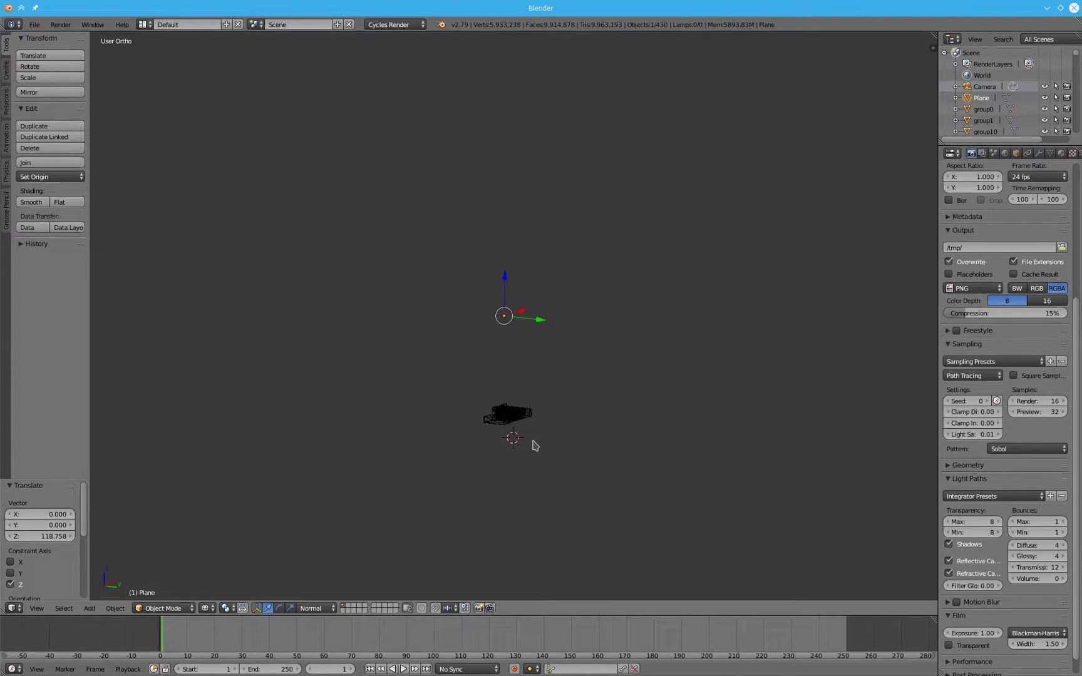
pyautogui.press('KP_1')
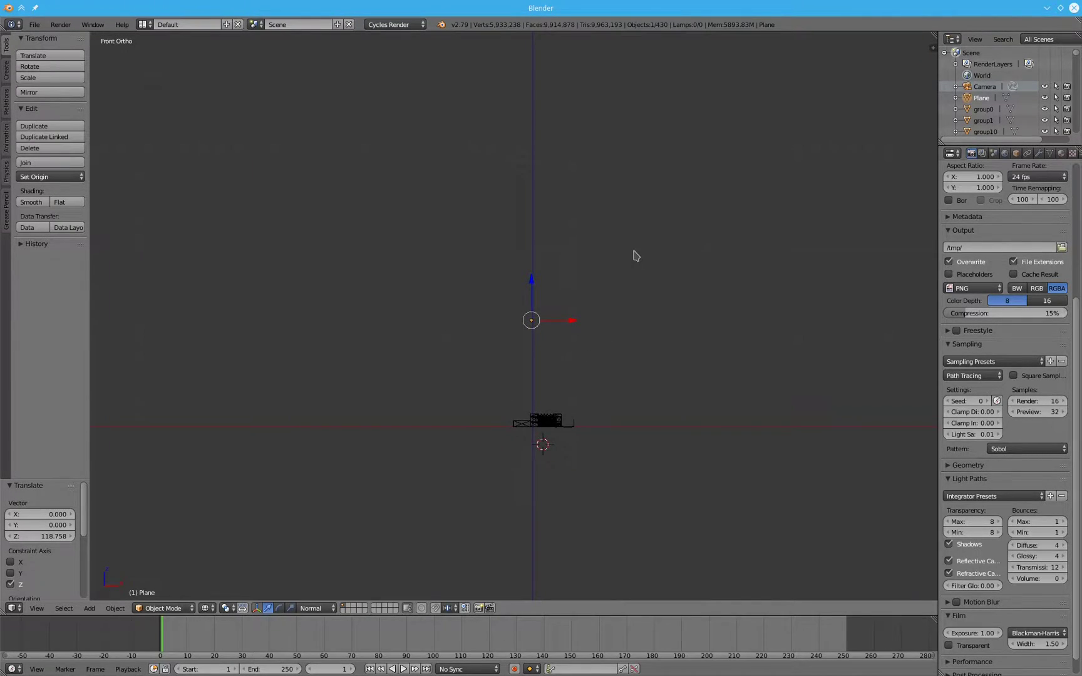
pyautogui.press('r')
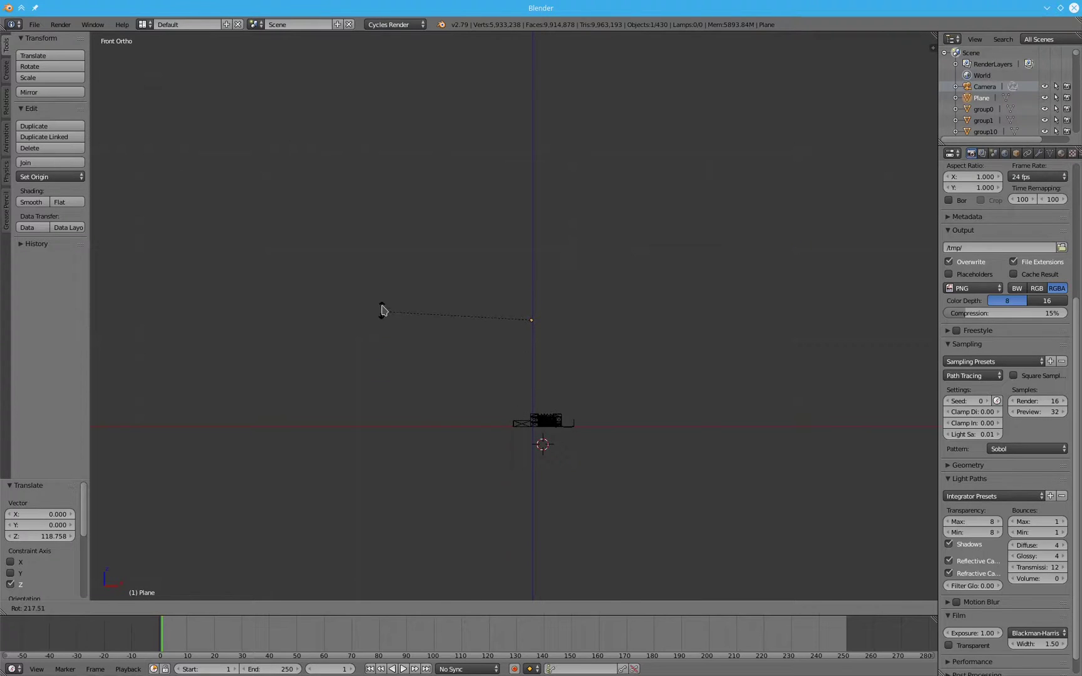
pyautogui.click(373, 385)
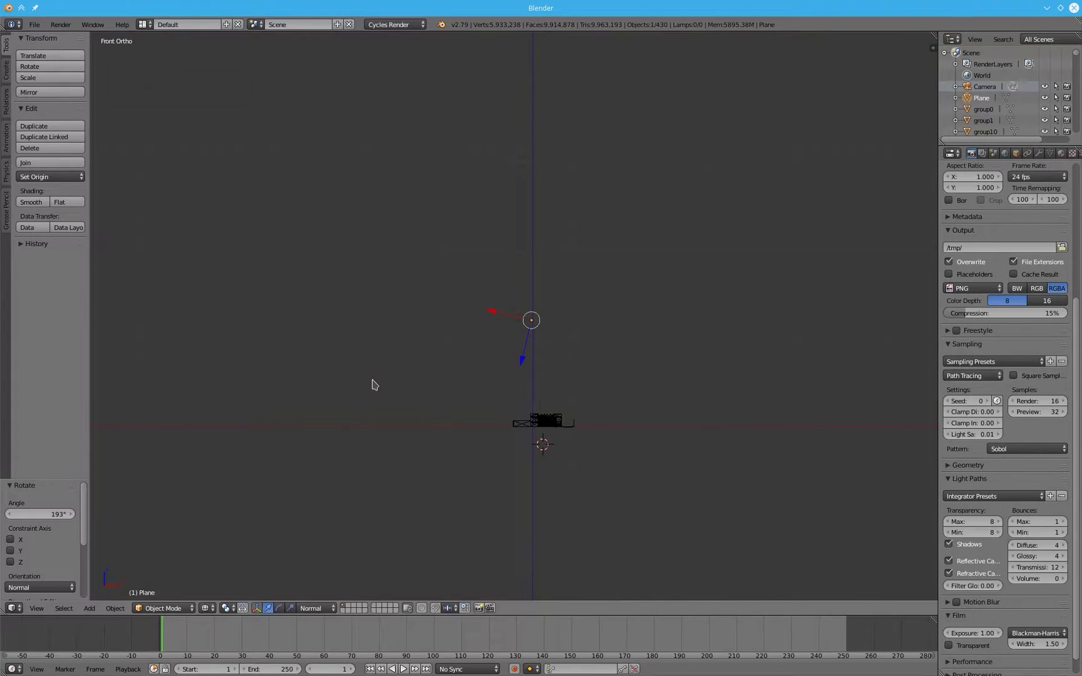
# Step: Angle the Plane with the rotation handle, move it up and left, and rotate it -15°
pyautogui.click(279, 610)
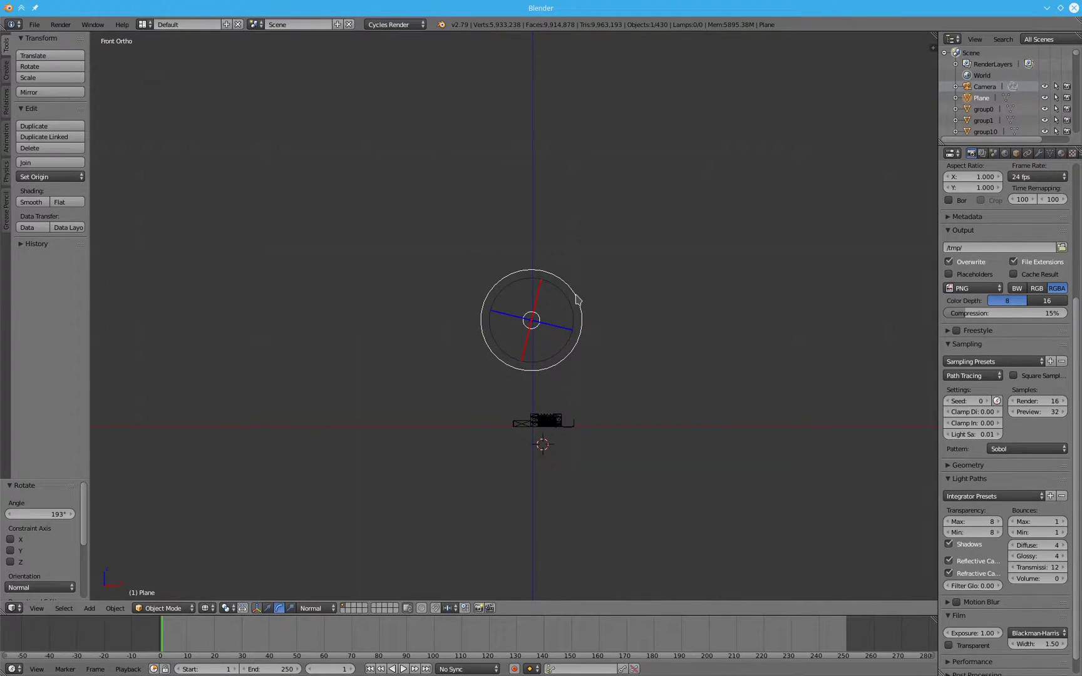
pyautogui.moveTo(577, 300); pyautogui.dragTo(568, 289)
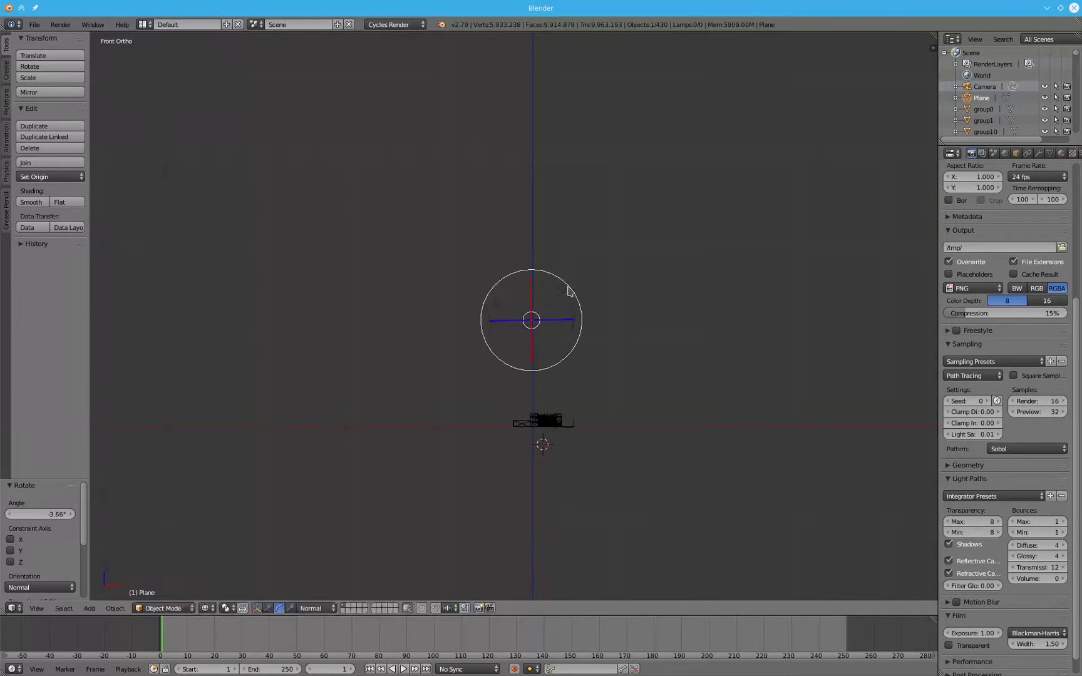
pyautogui.click(267, 608)
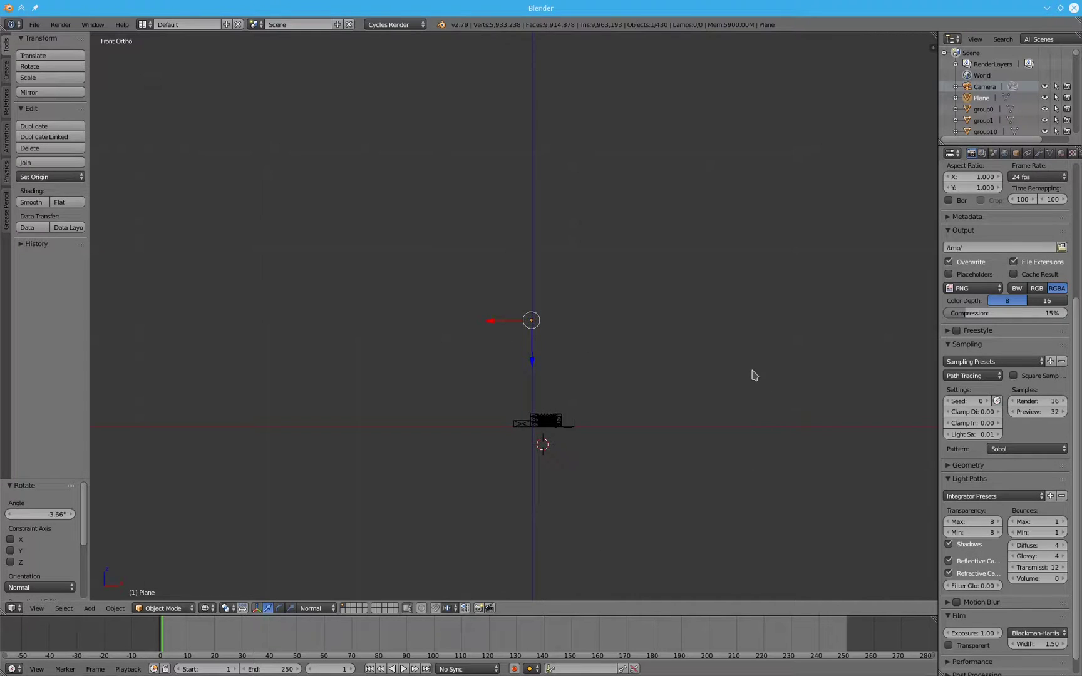
pyautogui.press('g')
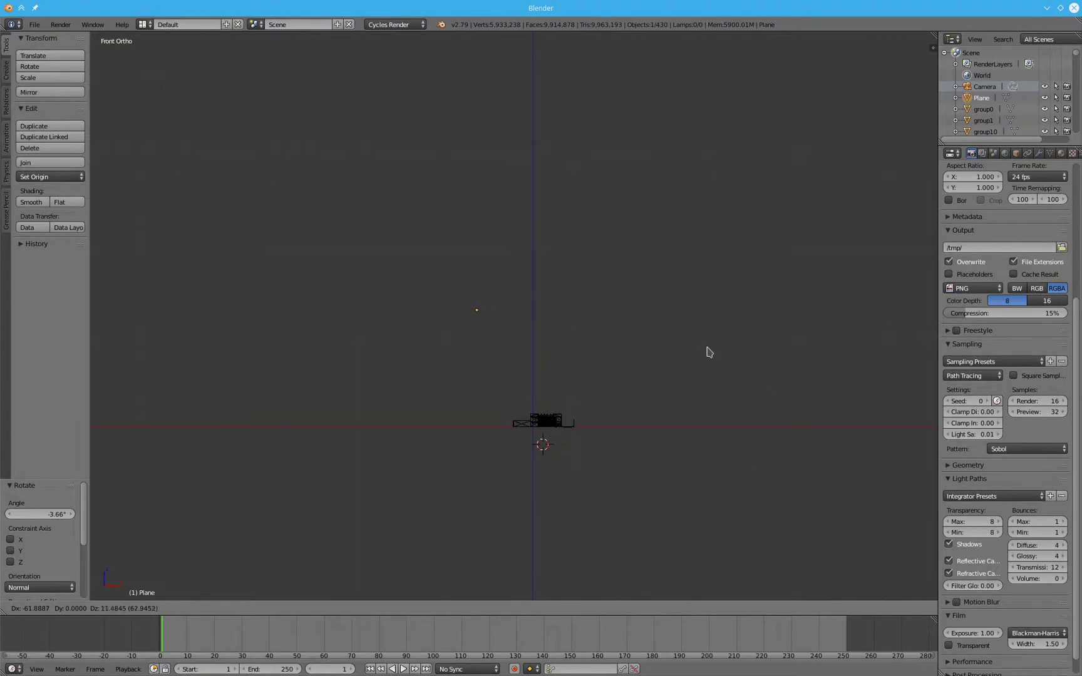
pyautogui.click(717, 364)
pyautogui.press('r')
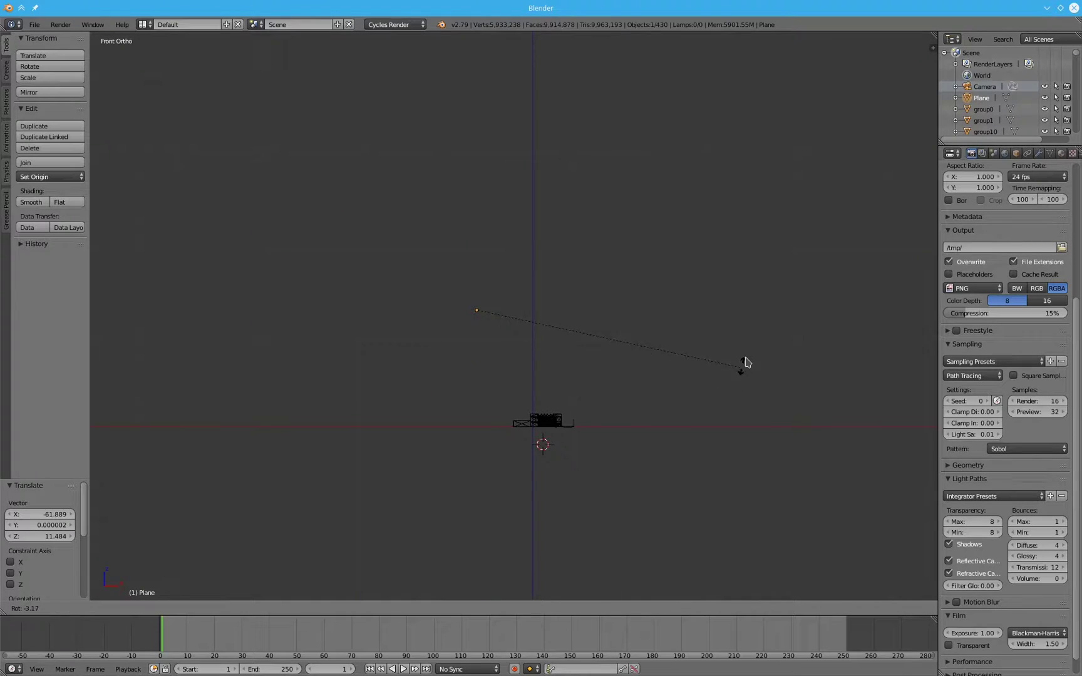
pyautogui.click(755, 329)
pyautogui.press('r')
pyautogui.click(766, 251)
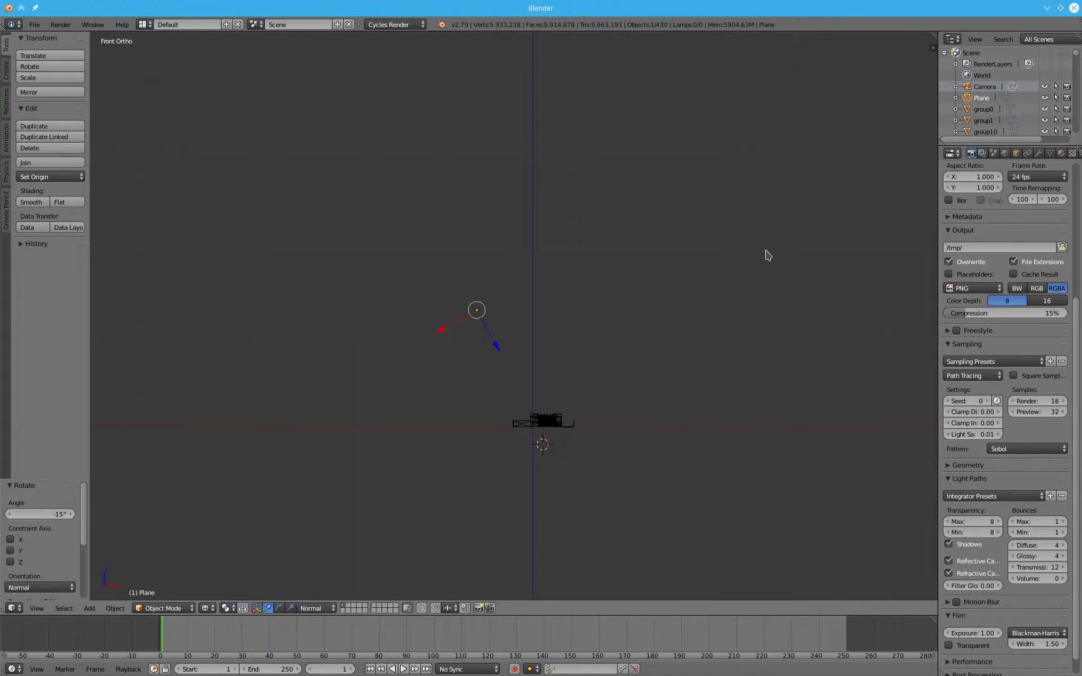
# Step: In top view, move the Plane beside the building and tilt it through -19.7°, -6.33° and 6.78°
pyautogui.press('KP_7')
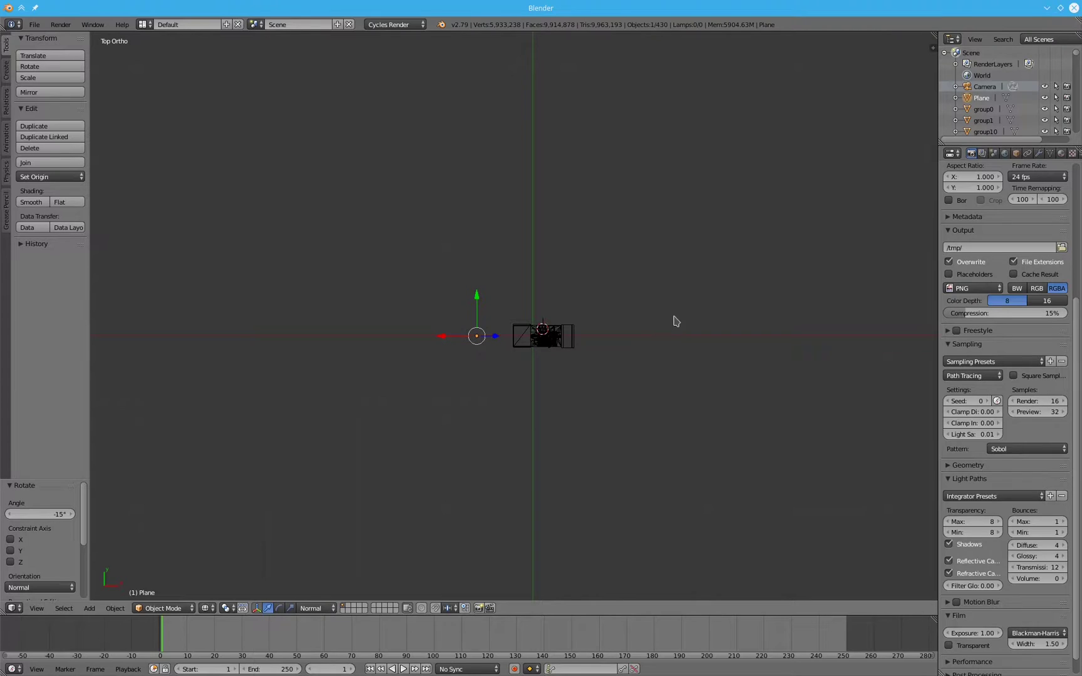
pyautogui.press('r')
pyautogui.rightClick(716, 322)
pyautogui.press('g')
pyautogui.click(719, 333)
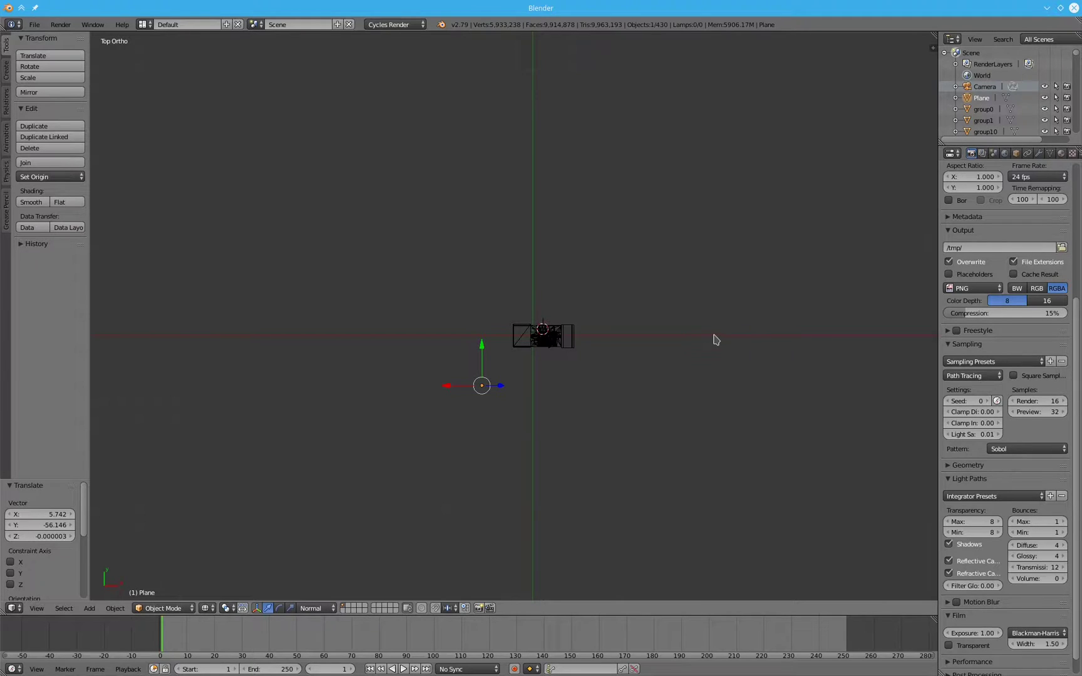
pyautogui.press('r')
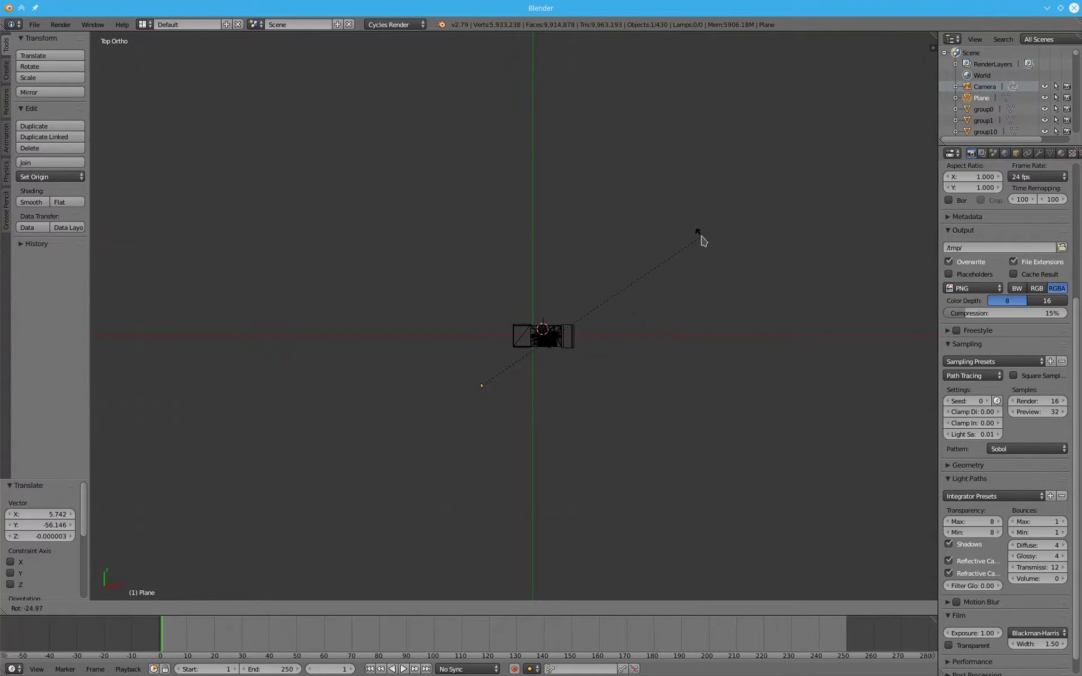
pyautogui.click(702, 240)
pyautogui.press('r')
pyautogui.click(670, 186)
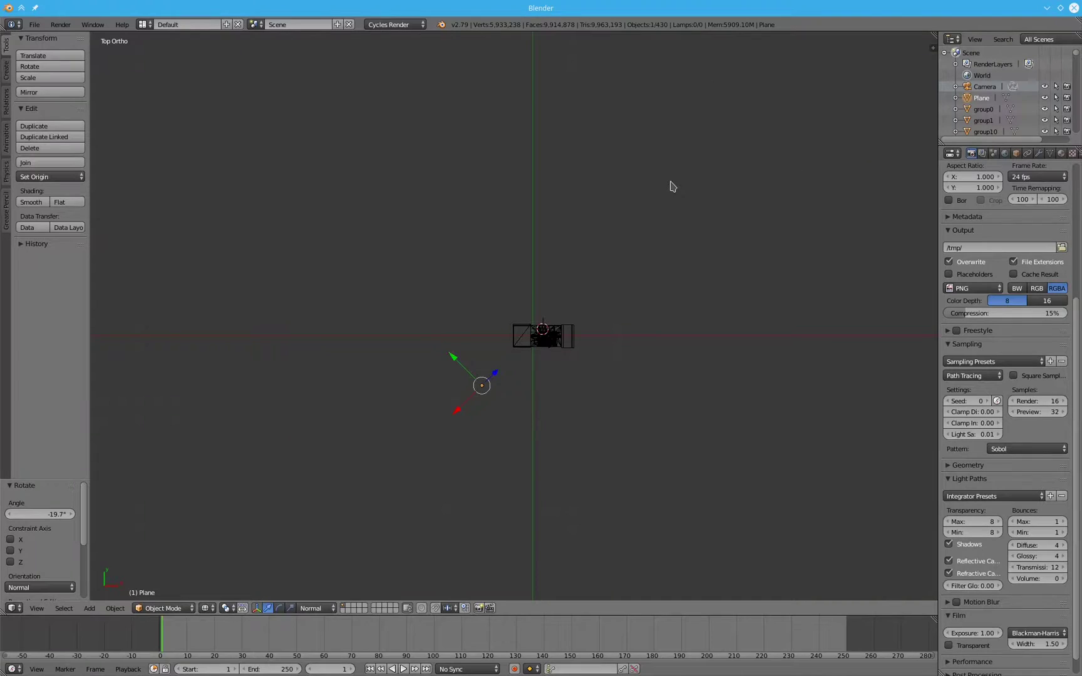
pyautogui.press('r')
pyautogui.click(657, 173)
pyautogui.press('r')
pyautogui.click(864, 308)
pyautogui.moveTo(731, 391); pyautogui.dragTo(520, 432, button='middle')
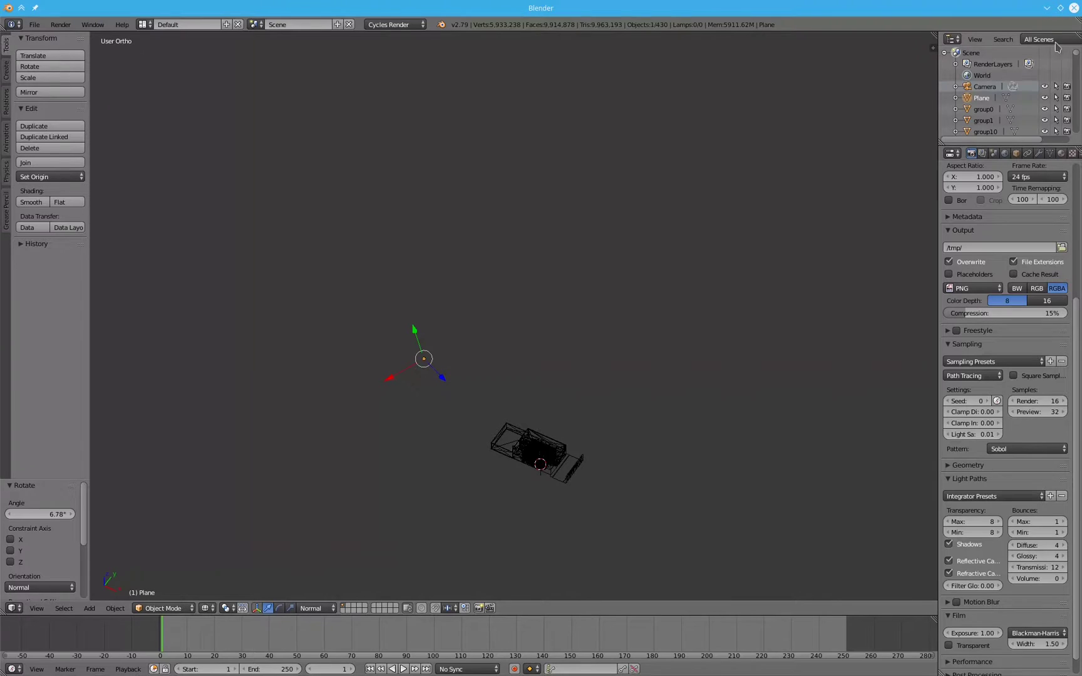
# Step: Give the Plane new Material.001 with an Emission surface tinted pale yellow (1.000, 0.973, 0.617)
pyautogui.click(1061, 153)
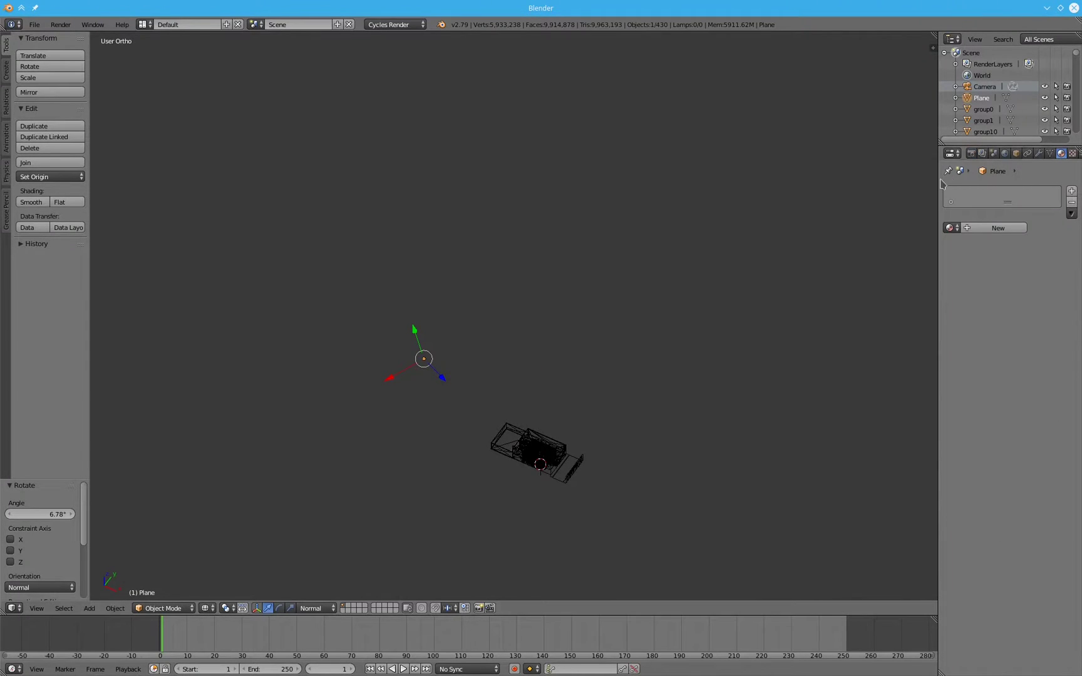
pyautogui.click(950, 227)
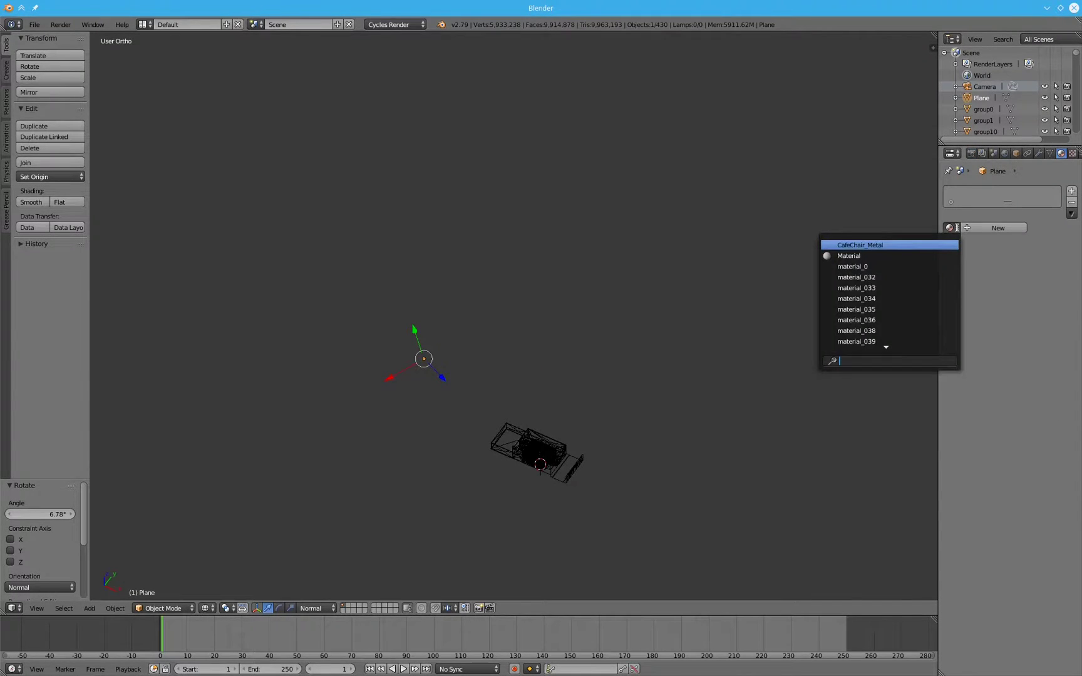
pyautogui.click(995, 228)
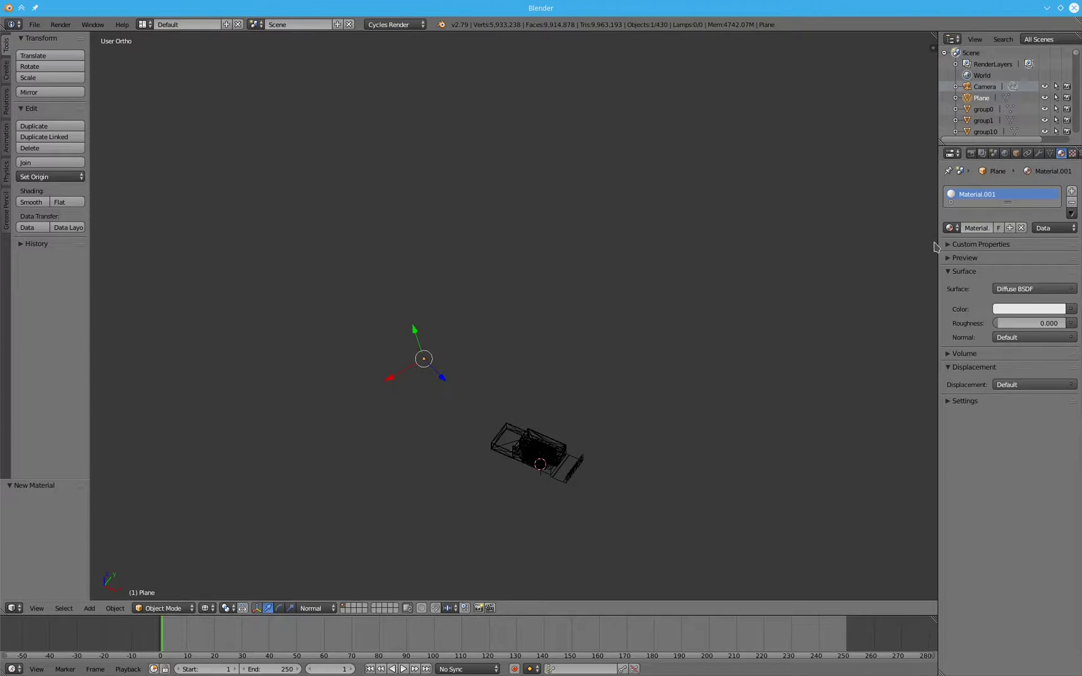
pyautogui.moveTo(938, 247); pyautogui.dragTo(821, 240)
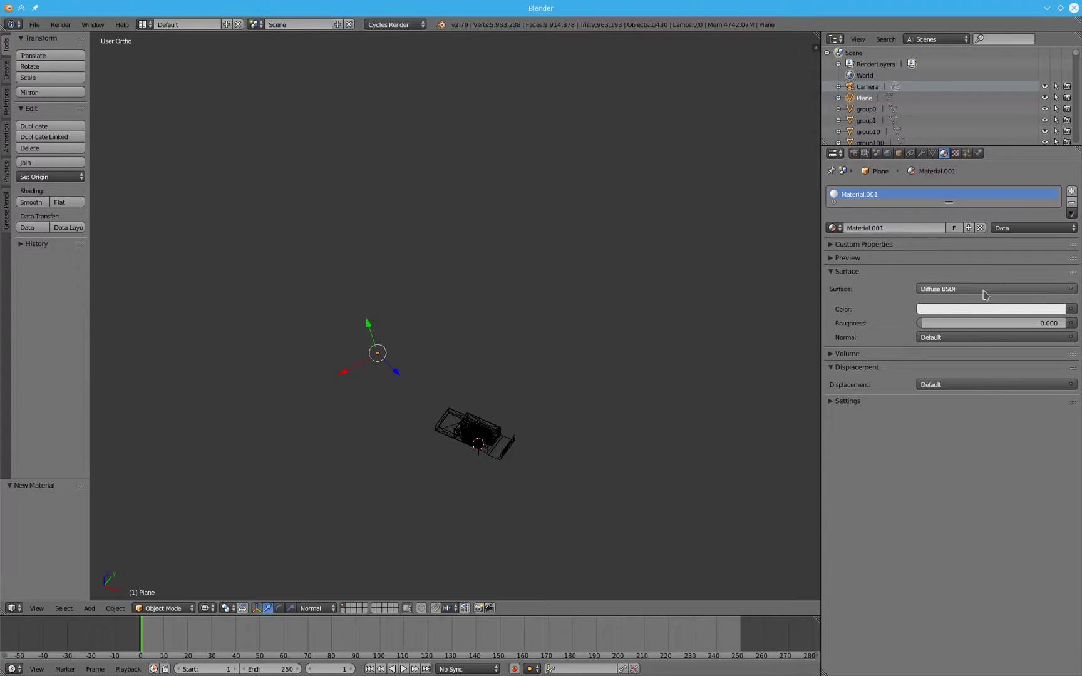
pyautogui.click(1007, 290)
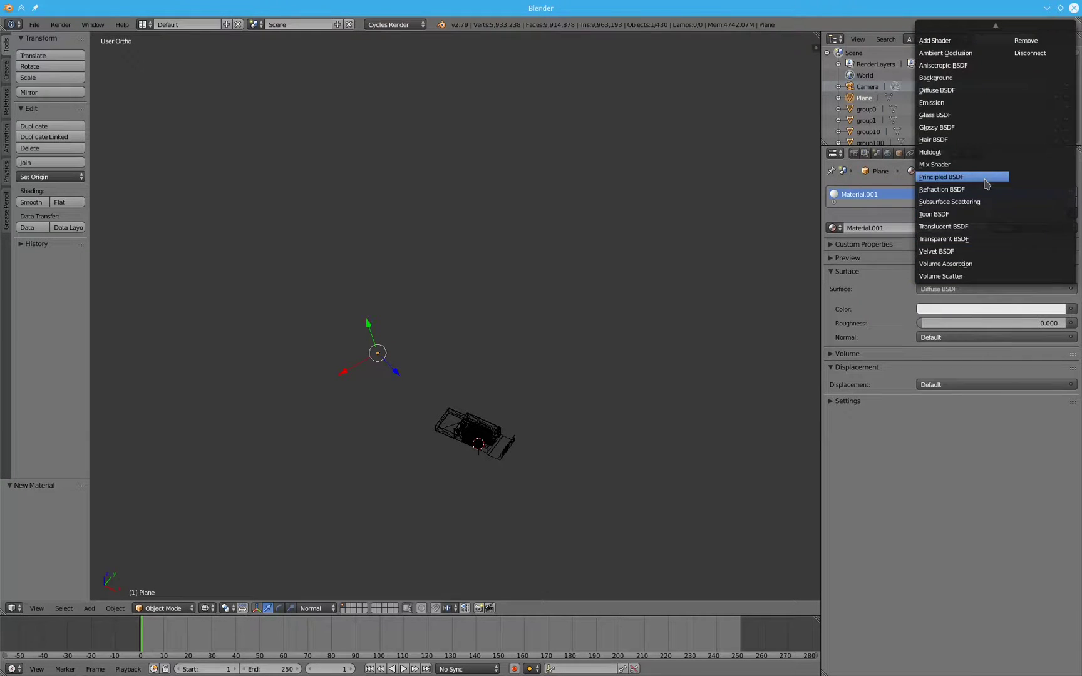
pyautogui.click(955, 104)
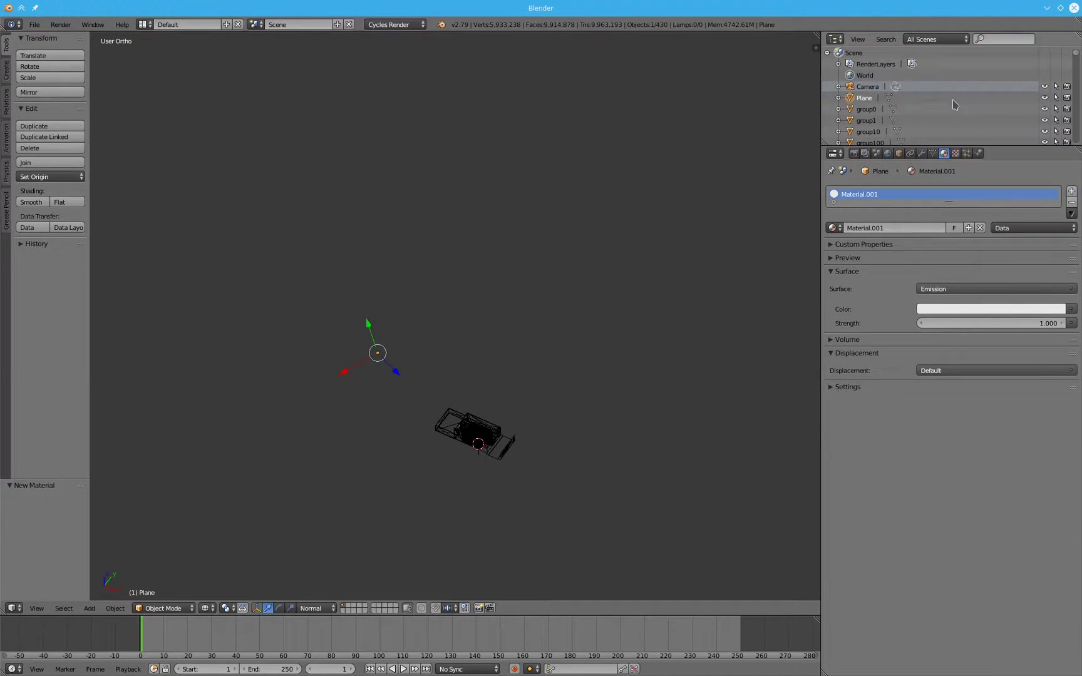
pyautogui.click(1005, 309)
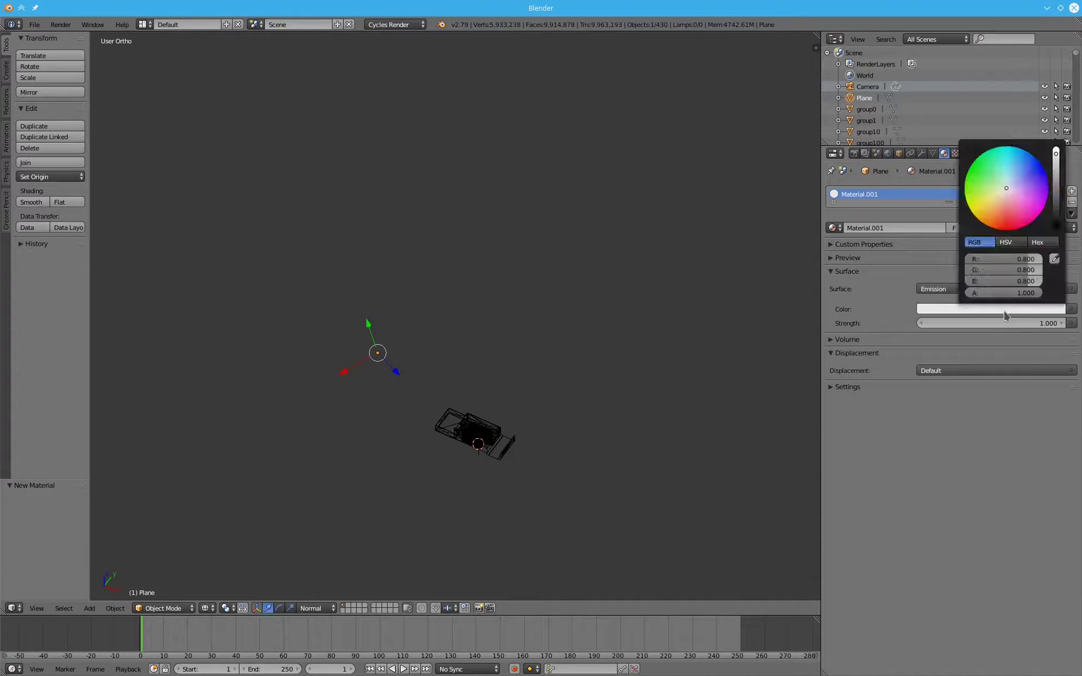
pyautogui.click(1000, 191)
pyautogui.click(1057, 151)
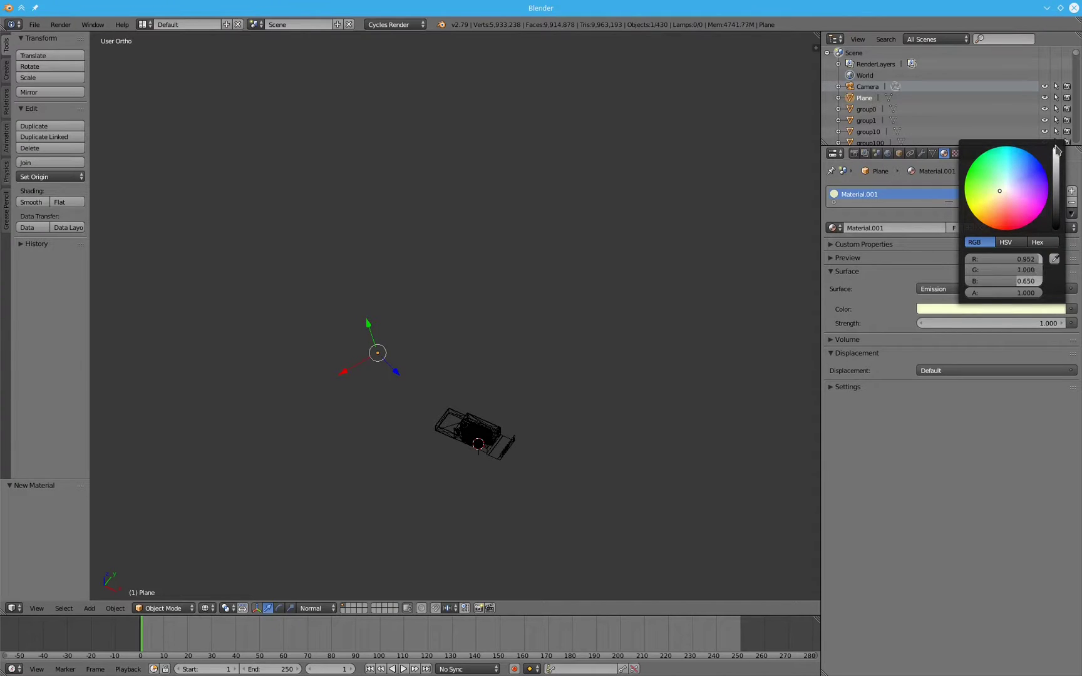
pyautogui.click(999, 192)
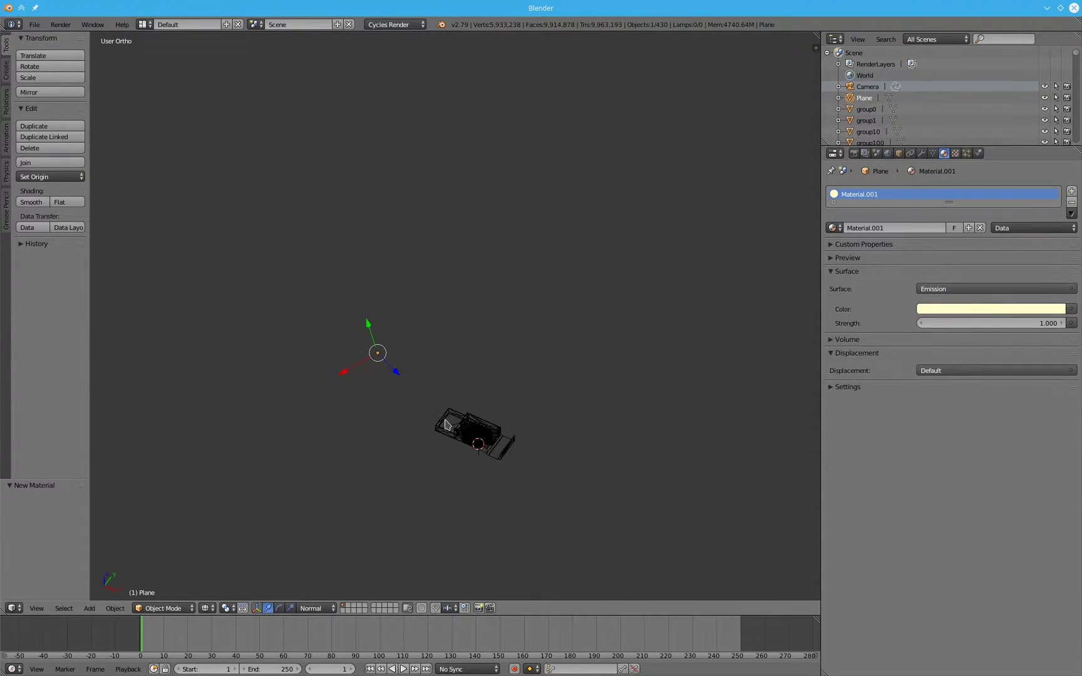
# Step: Render the camera view, set emission Strength to 5000, and re-render
pyautogui.press('KP_0')
pyautogui.press('F12')
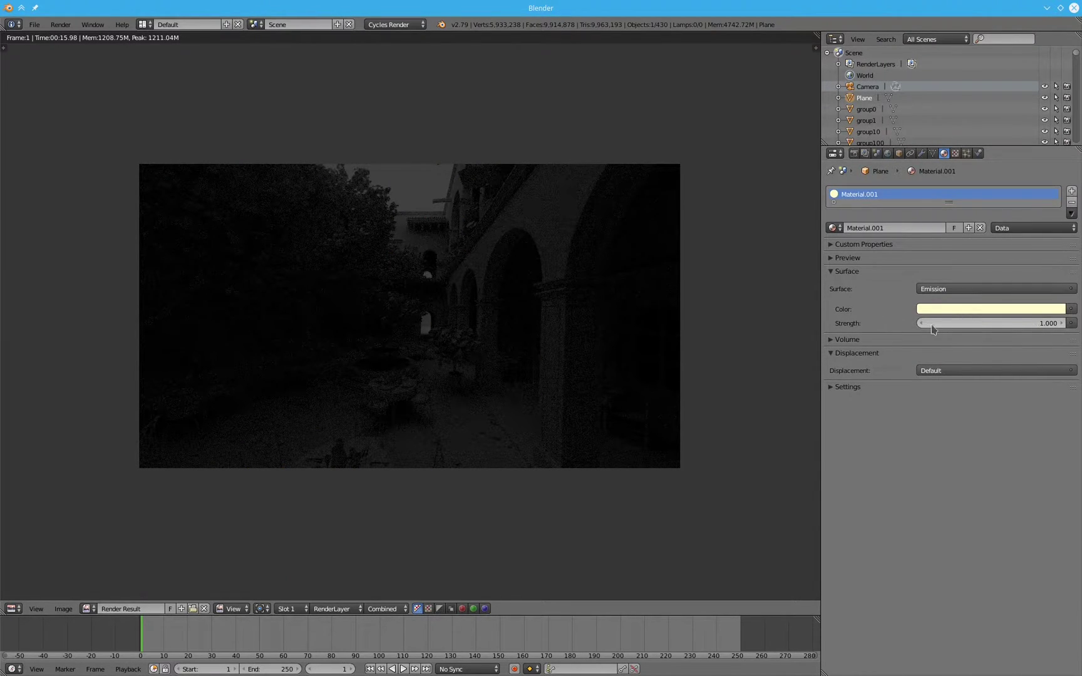
pyautogui.click(1028, 325)
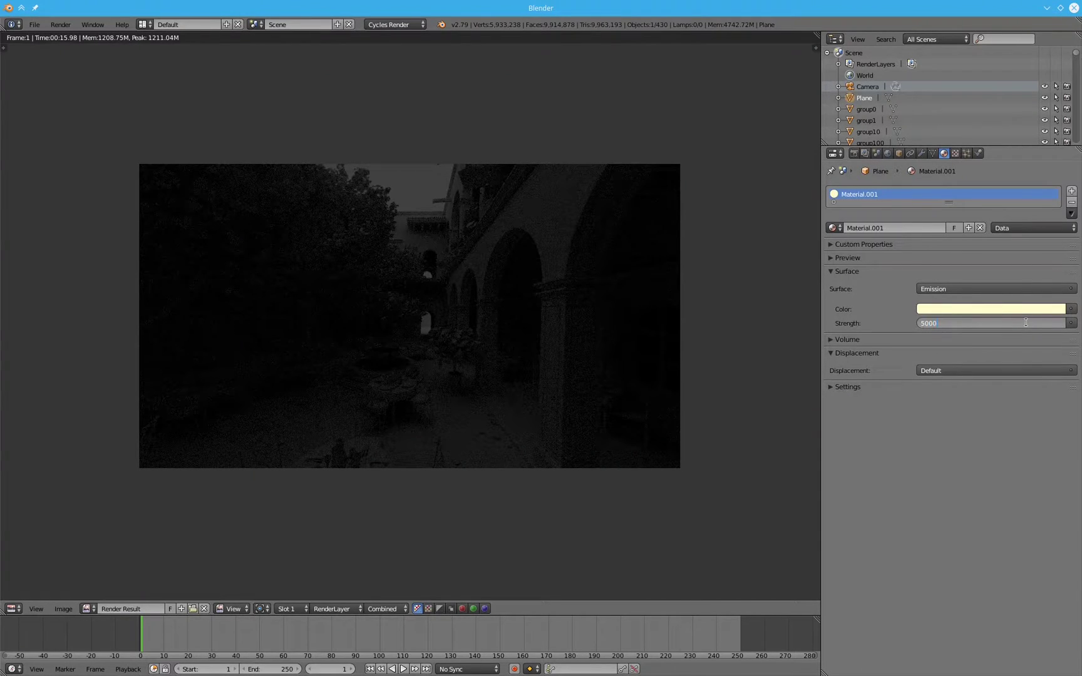
pyautogui.press('Return')
pyautogui.press('F12')
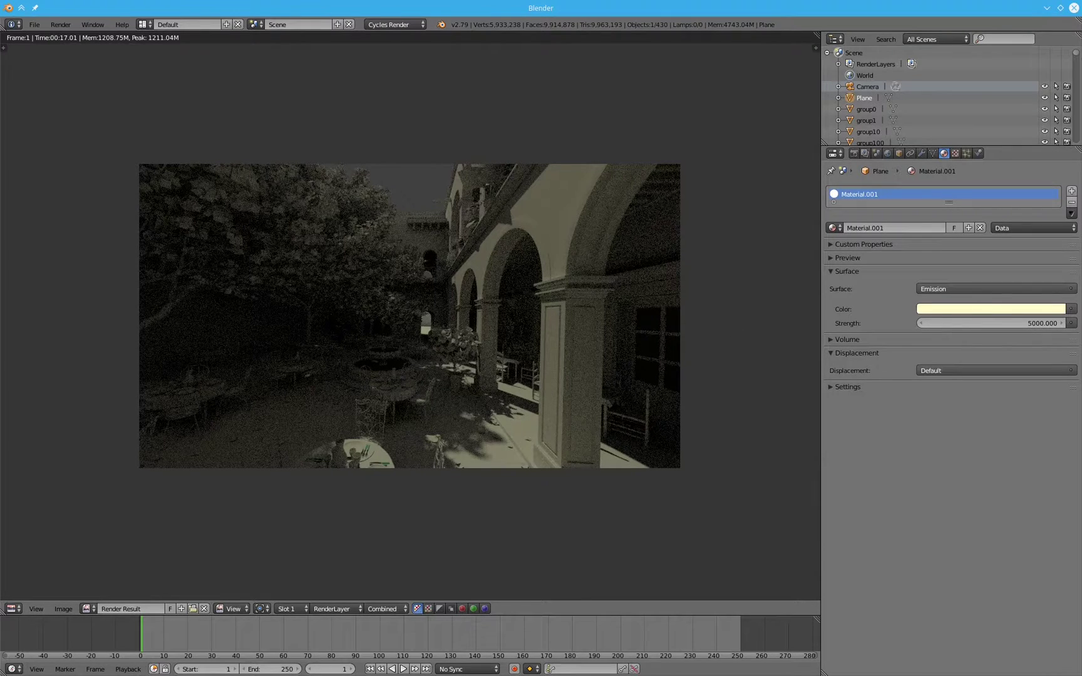
# Step: Raise emission Strength to 8000, re-render, and return to the 3D viewport
pyautogui.click(1033, 324)
pyautogui.click(934, 324)
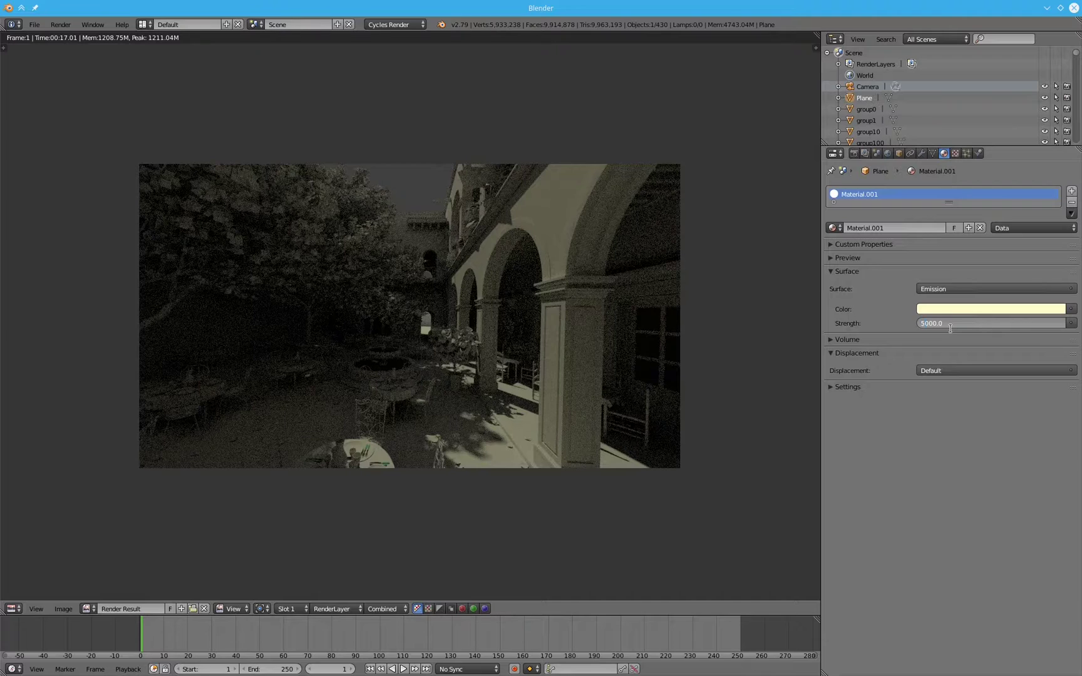
pyautogui.press('Return')
pyautogui.press('F12')
pyautogui.click(1020, 310)
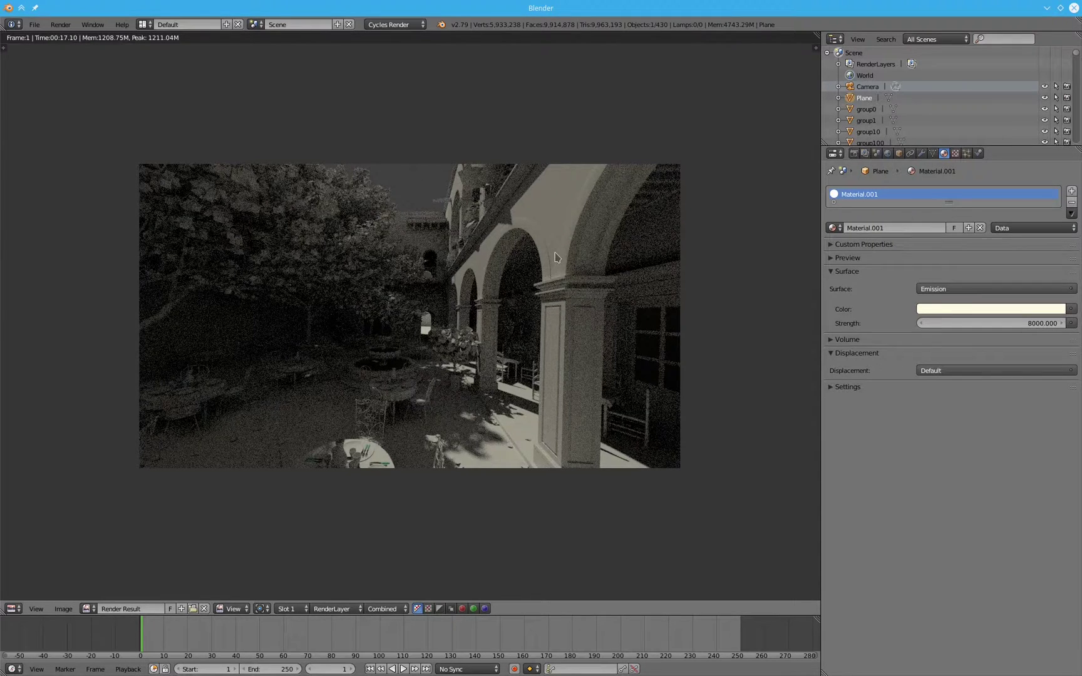
pyautogui.press('Escape')
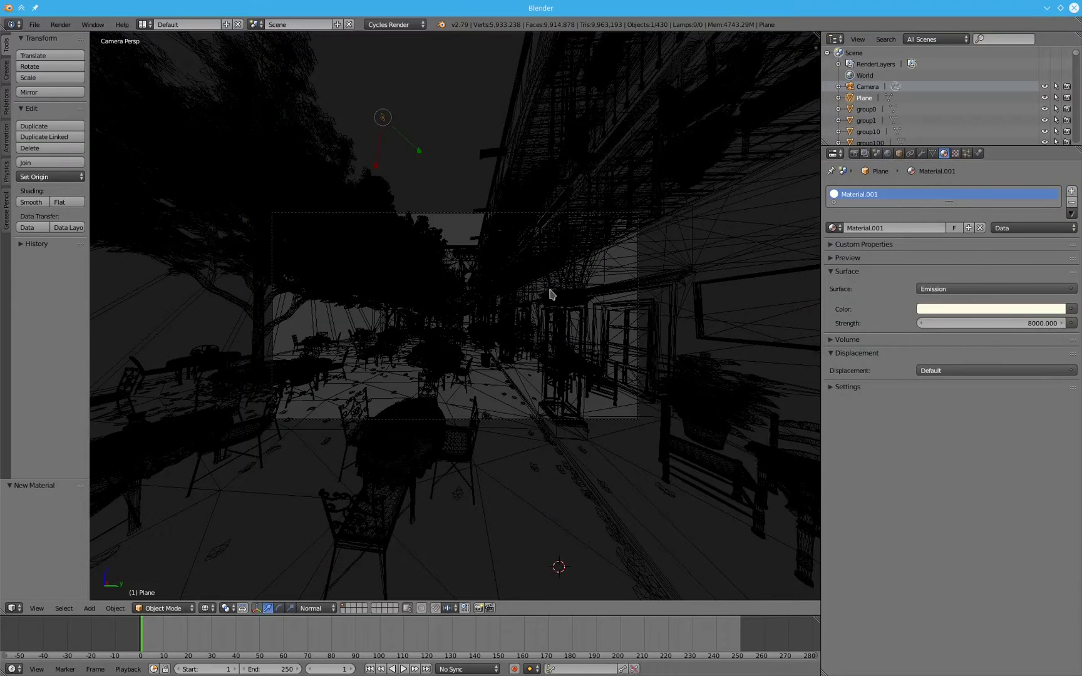
# Step: Leave camera view and place the 3D cursor just below the scene, viewed from above
pyautogui.press('KP_5')
pyautogui.scroll(-10, 528, 270)
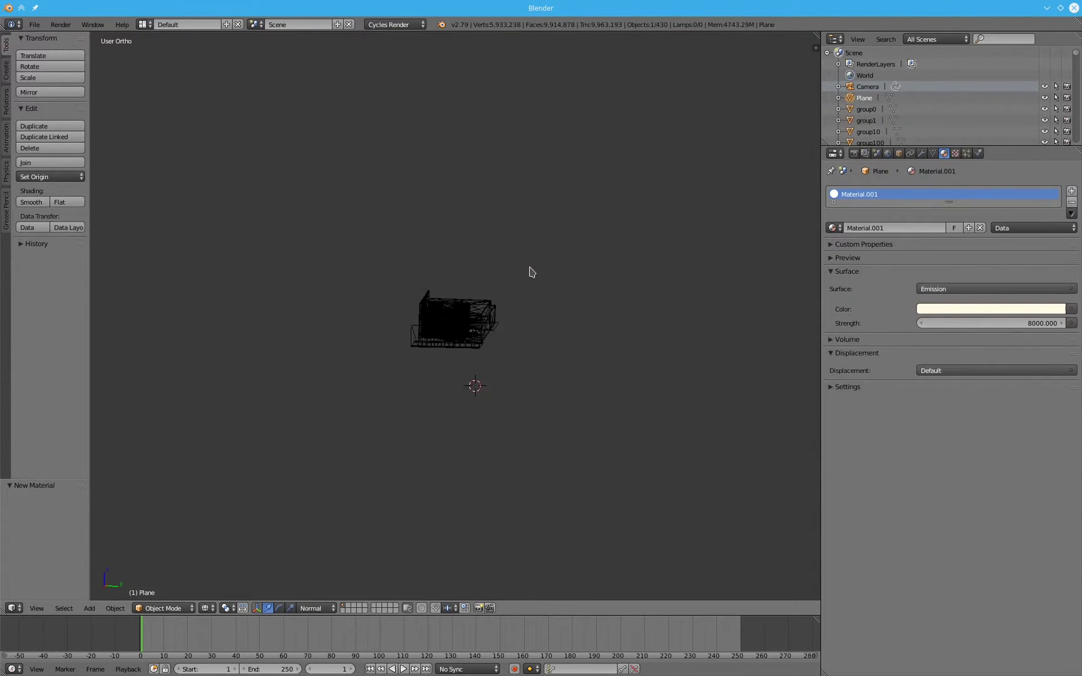
pyautogui.click(602, 311)
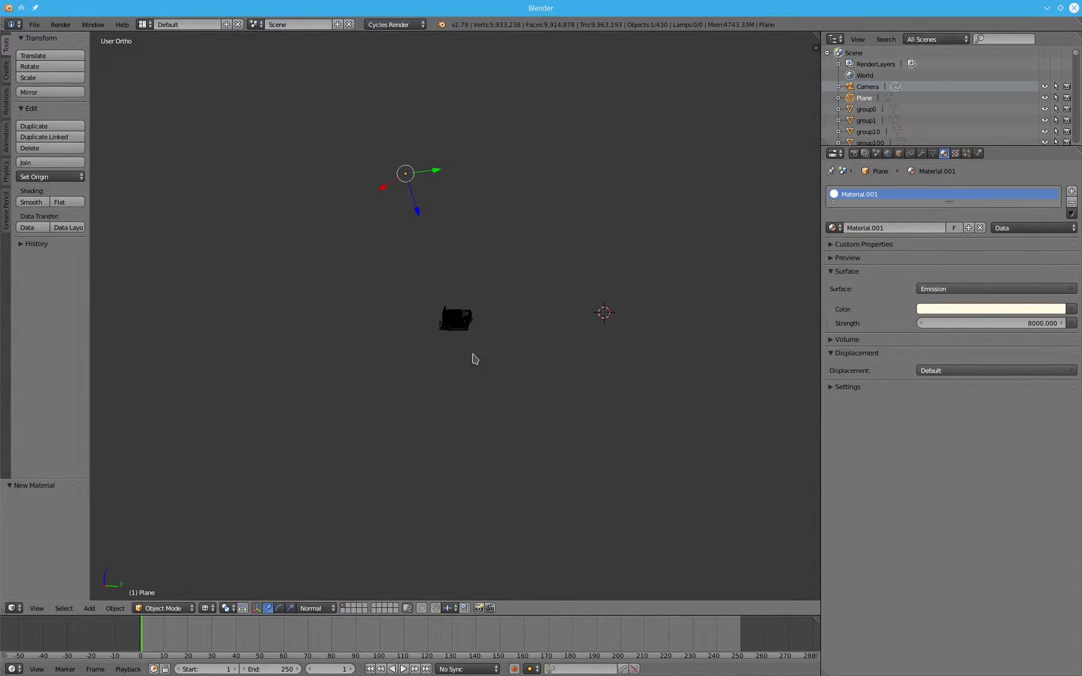
pyautogui.moveTo(473, 358); pyautogui.dragTo(502, 353, button='middle')
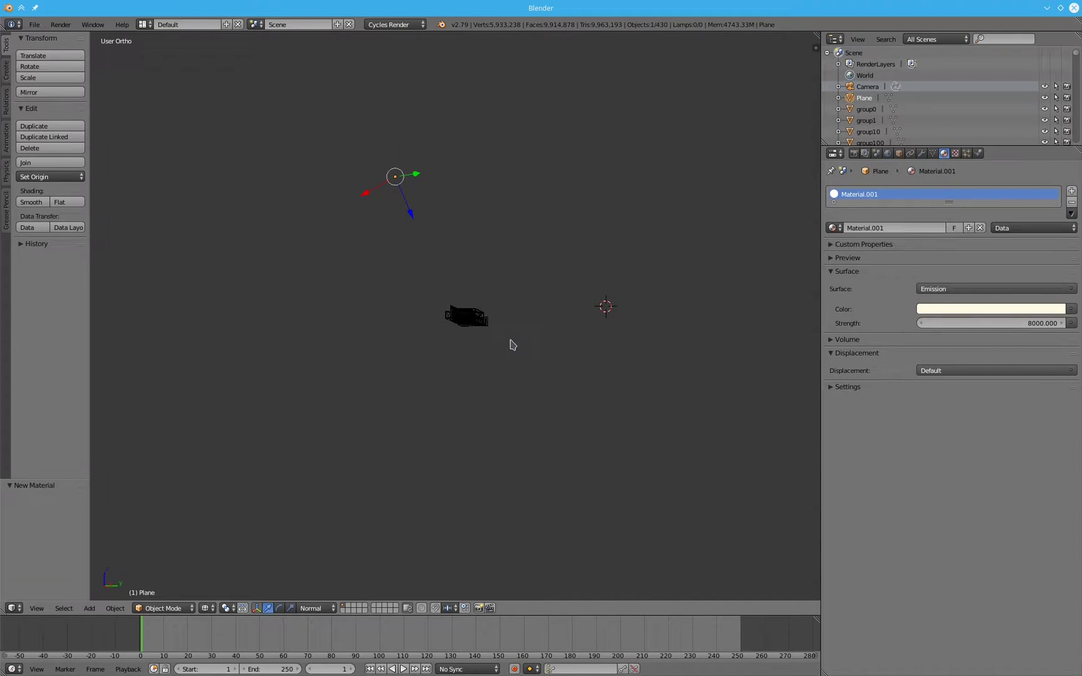
pyautogui.press('KP_7')
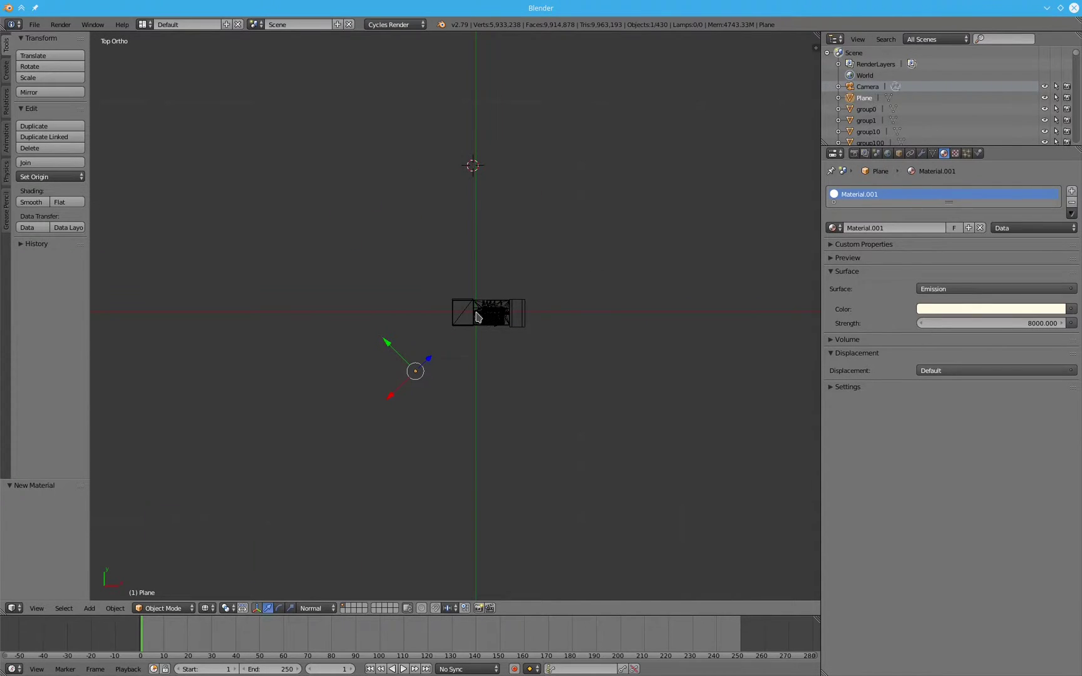
pyautogui.press('KP_1')
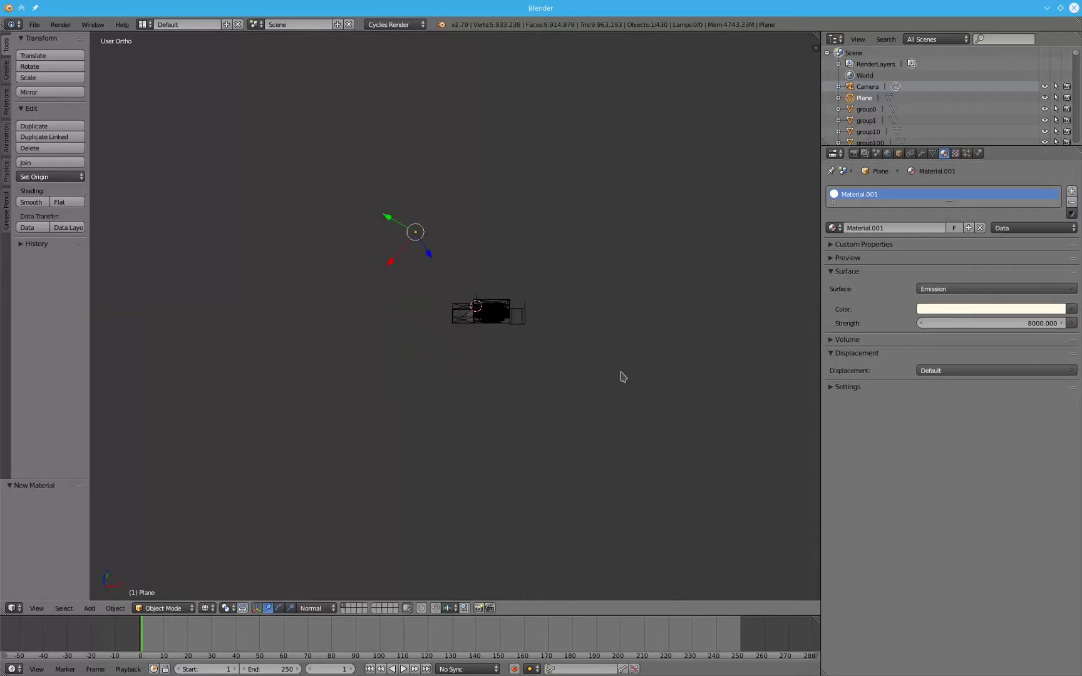
pyautogui.click(477, 320)
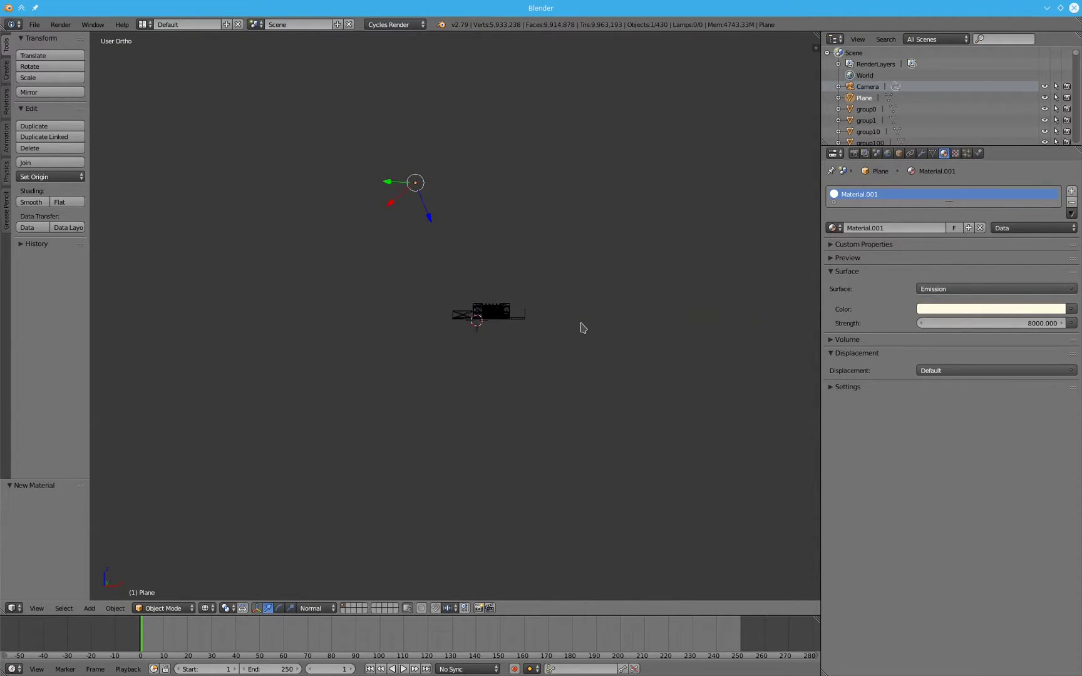
pyautogui.press('KP_7')
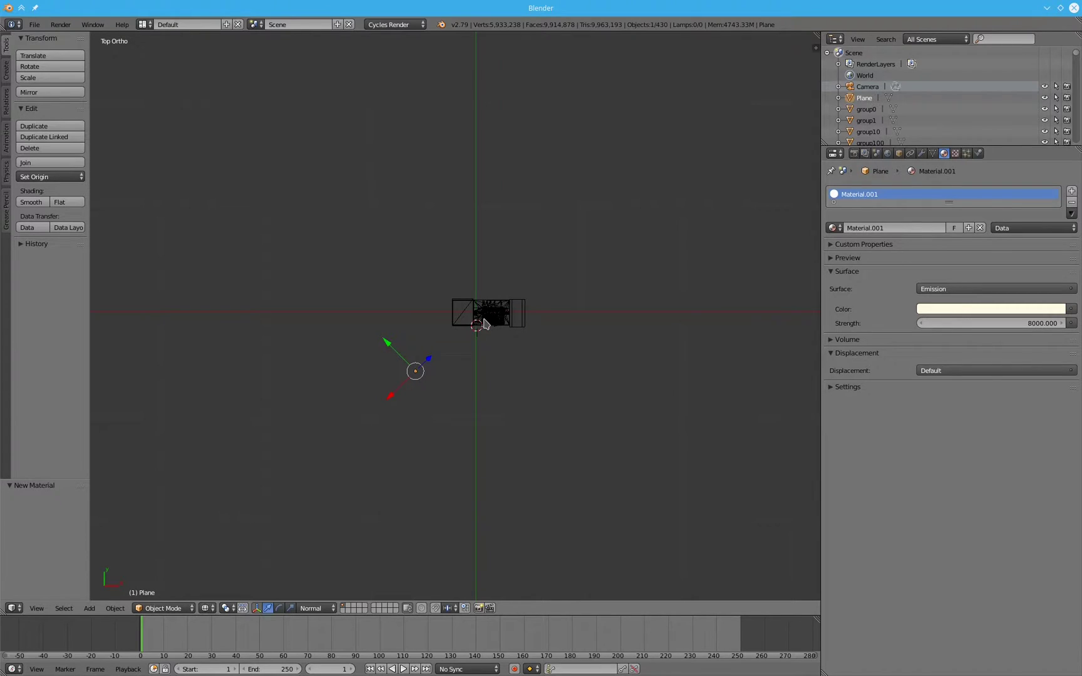
# Step: Set the 3D cursor's X, Y and Z to 0 in the sidebar, then search for 'spher'
pyautogui.press('n')
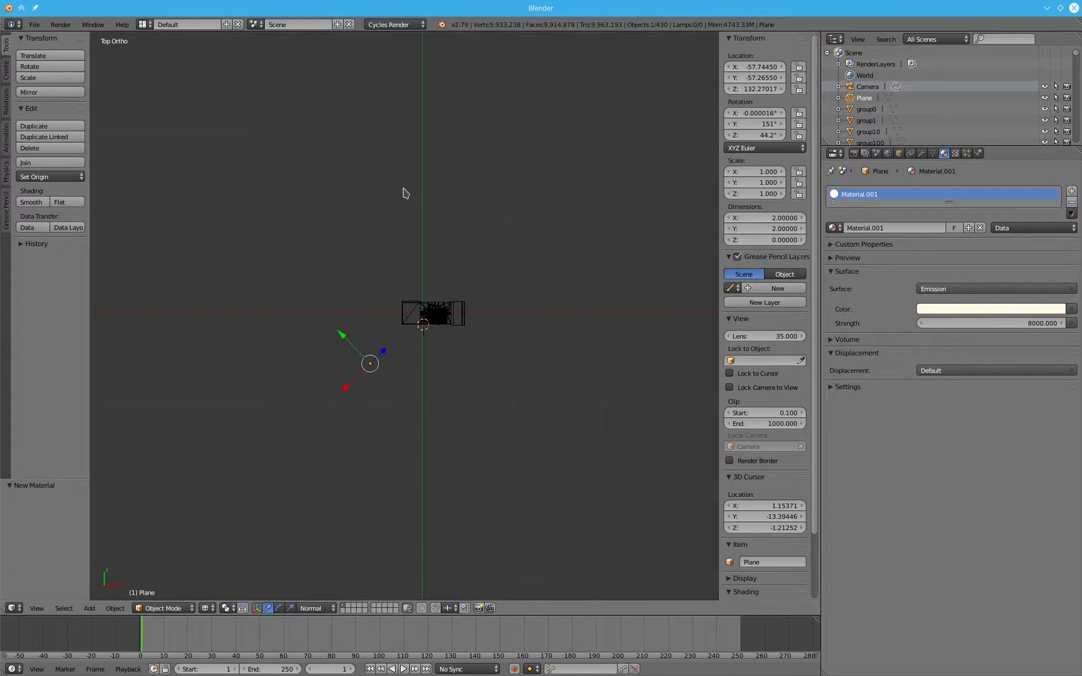
pyautogui.scroll(-3, 770, 432)
pyautogui.click(774, 432)
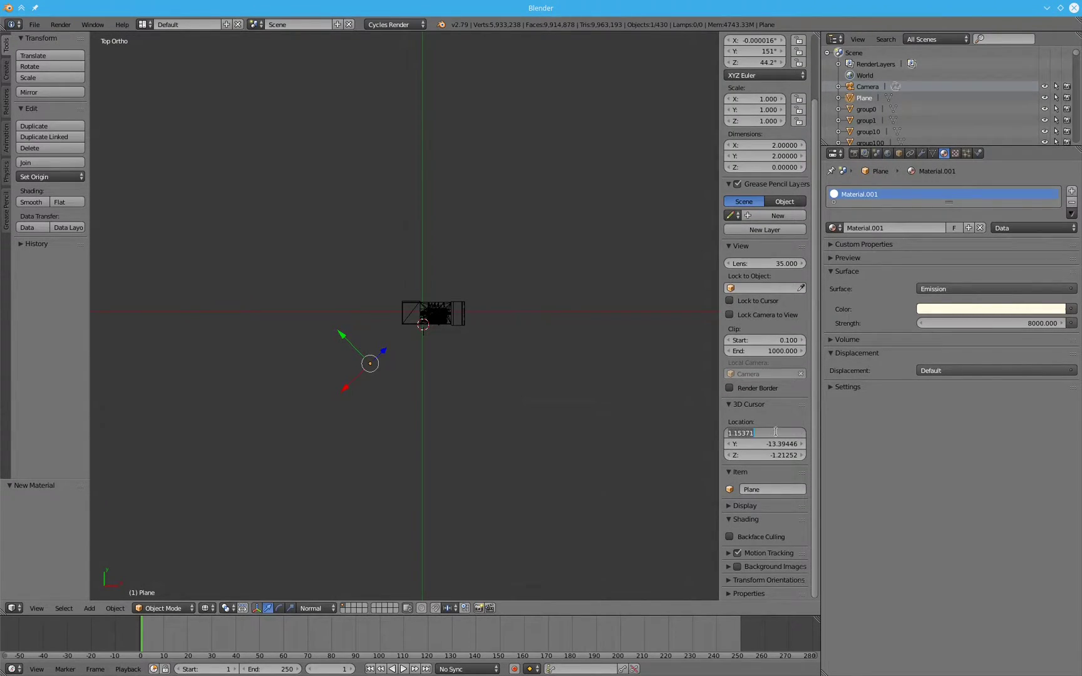
pyautogui.write('0')
pyautogui.click(776, 444)
pyautogui.write('0')
pyautogui.click(772, 458)
pyautogui.write('0')
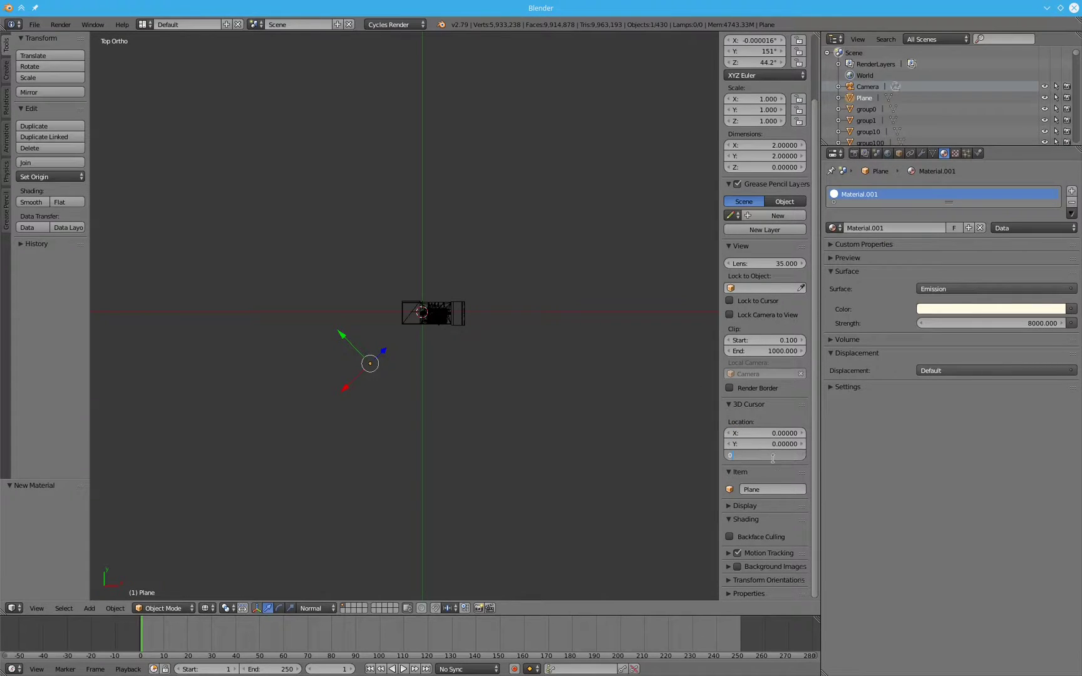
pyautogui.press('Return')
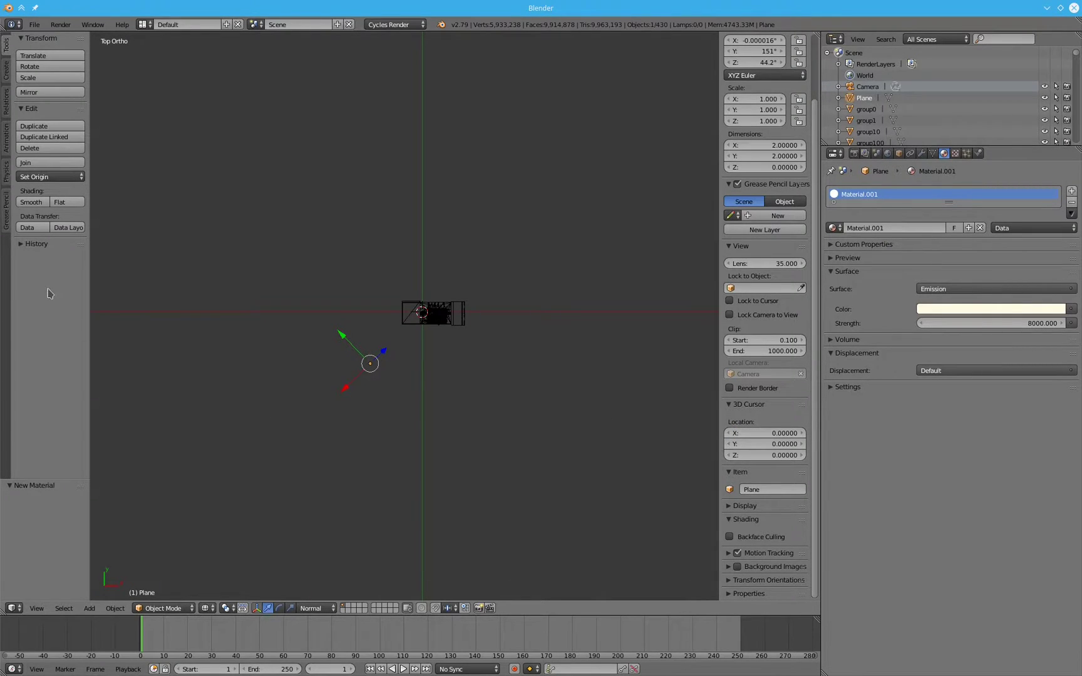
pyautogui.press('space')
pyautogui.write('sphere')
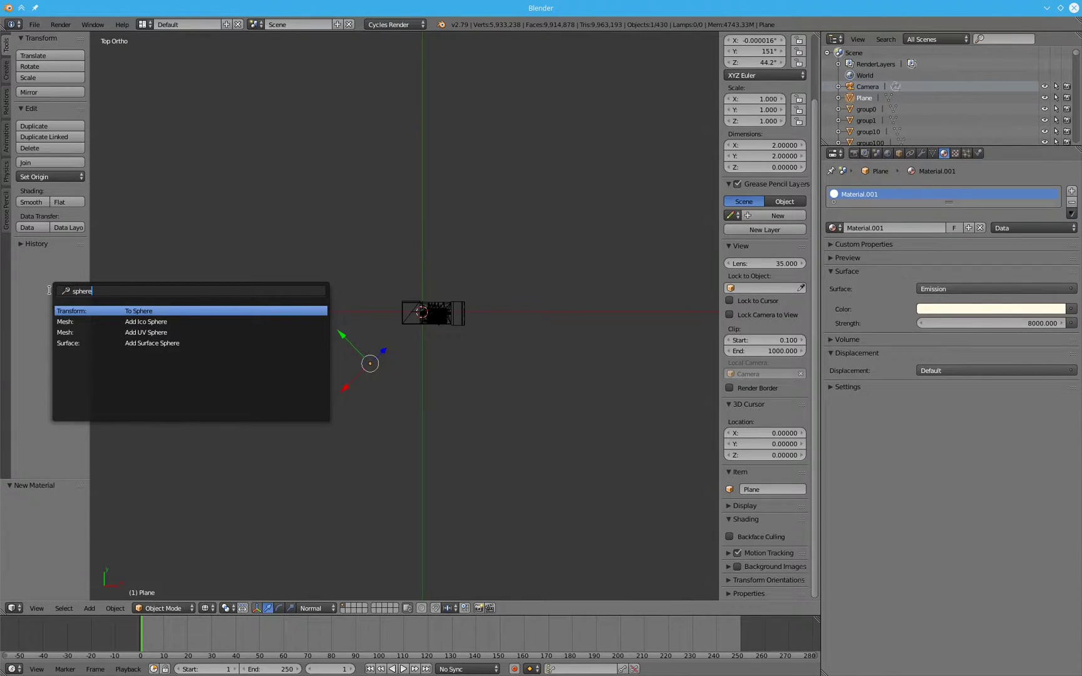
# Step: Add an Ico Sphere at the origin and scale it up to 208.669 around the scene
pyautogui.press('Down')
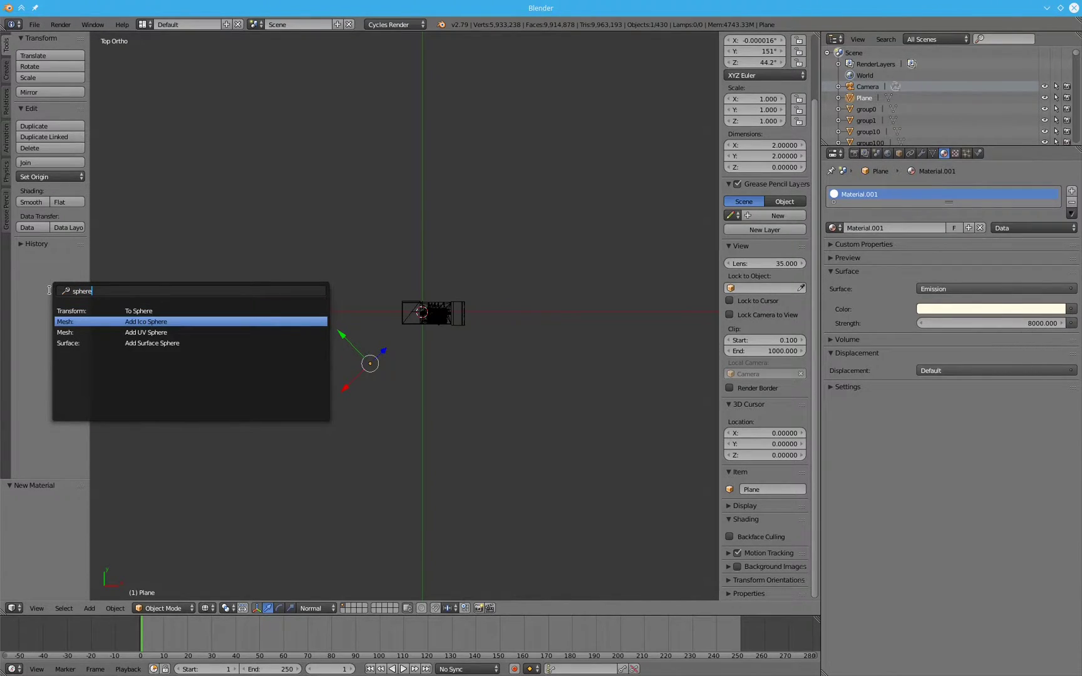
pyautogui.press('Return')
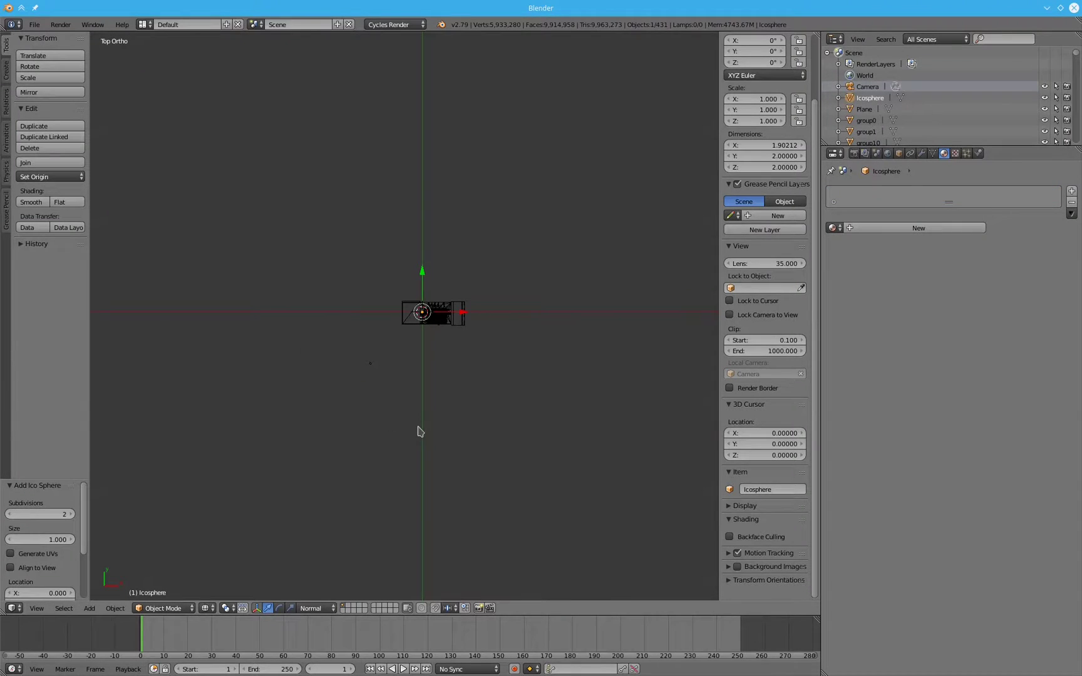
pyautogui.press('s')
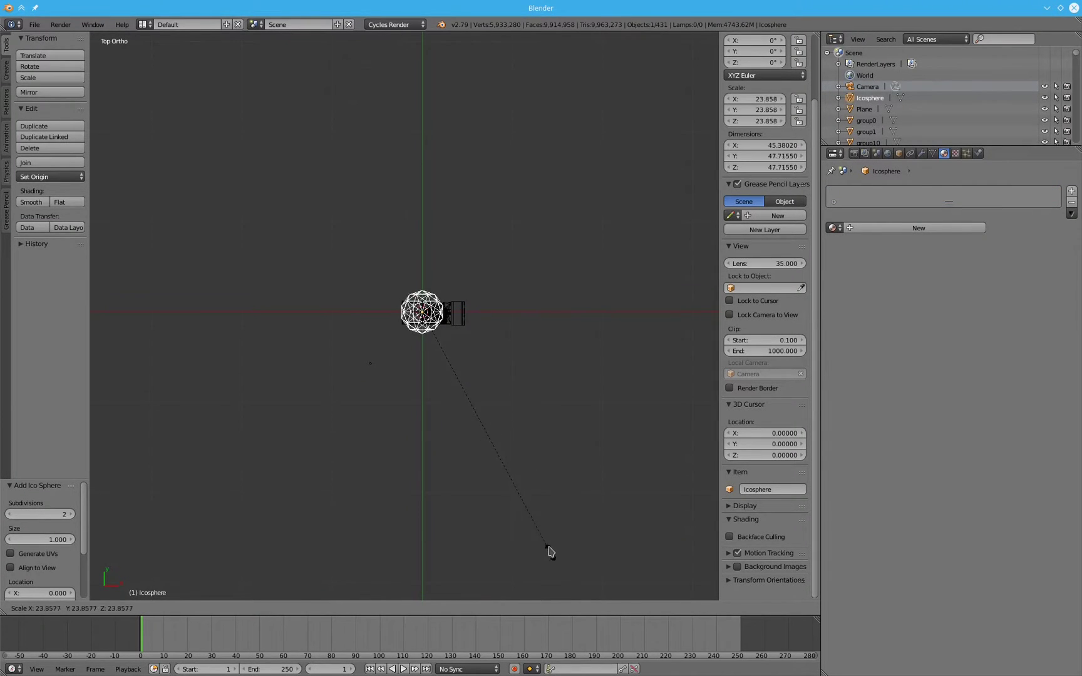
pyautogui.click(539, 531)
pyautogui.press('s')
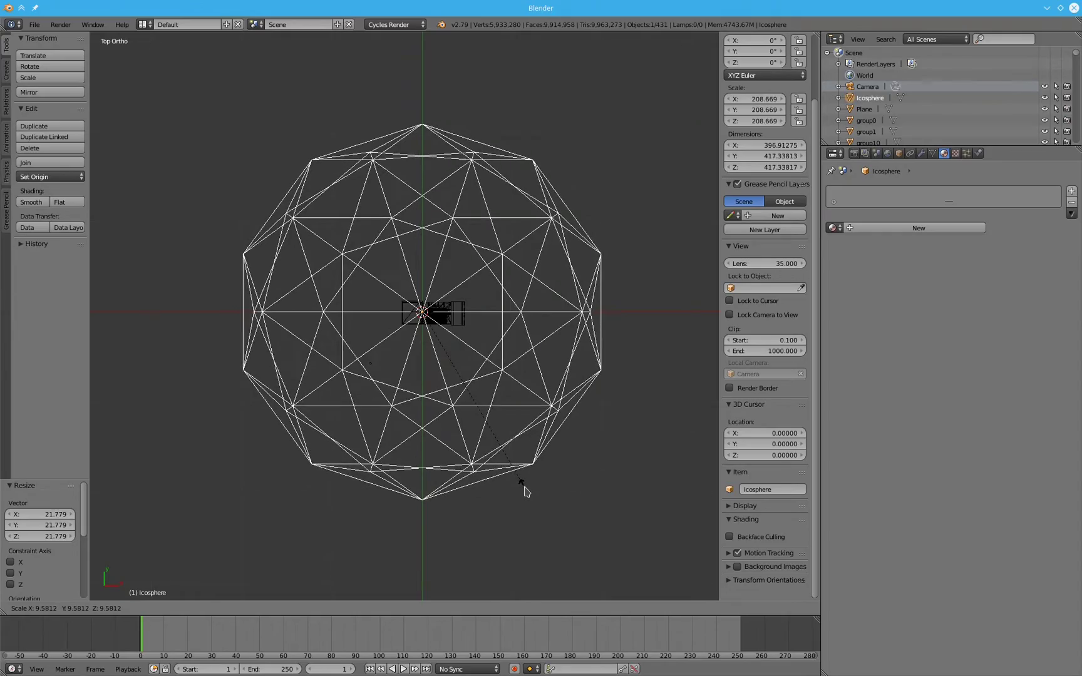
pyautogui.click(526, 491)
pyautogui.moveTo(524, 490); pyautogui.dragTo(435, 337, button='middle')
pyautogui.moveTo(369, 213); pyautogui.dragTo(355, 203, button='middle')
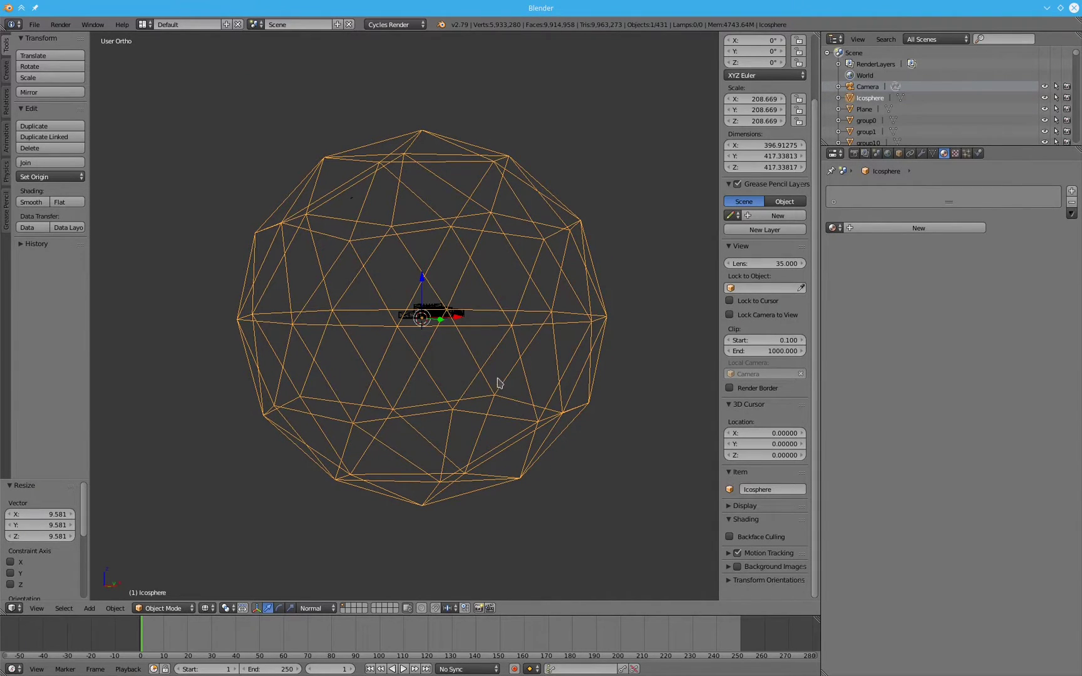
# Step: In front-view Edit Mode, box-select and delete the lower vertices, leaving a 26-vertex dome, then select all
pyautogui.press('KP_1')
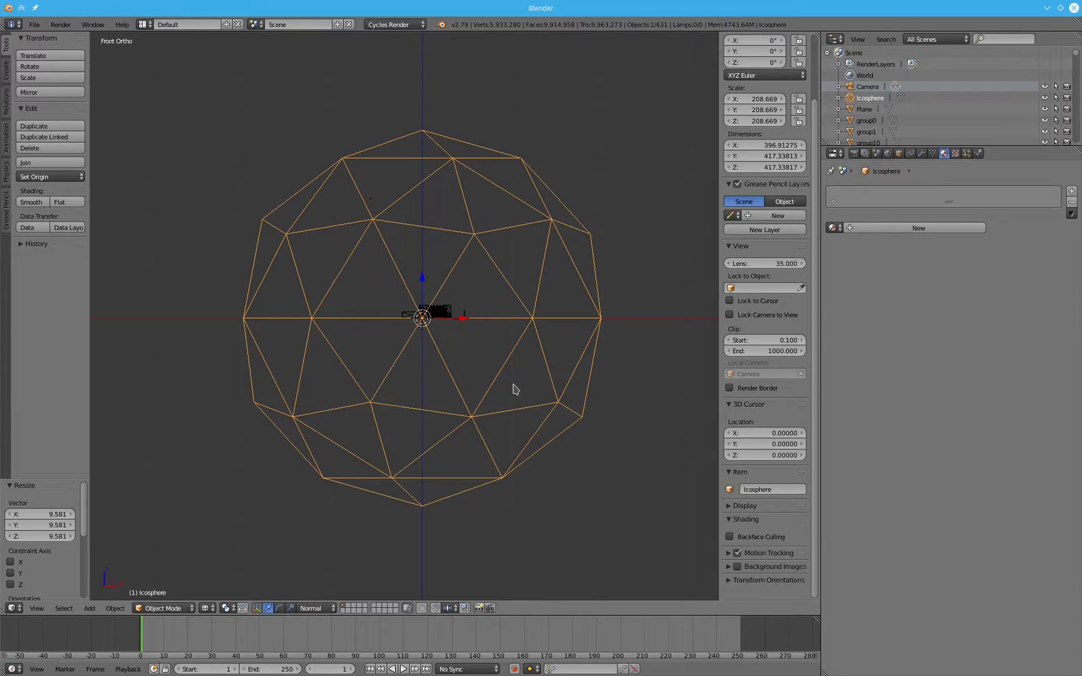
pyautogui.press('Tab')
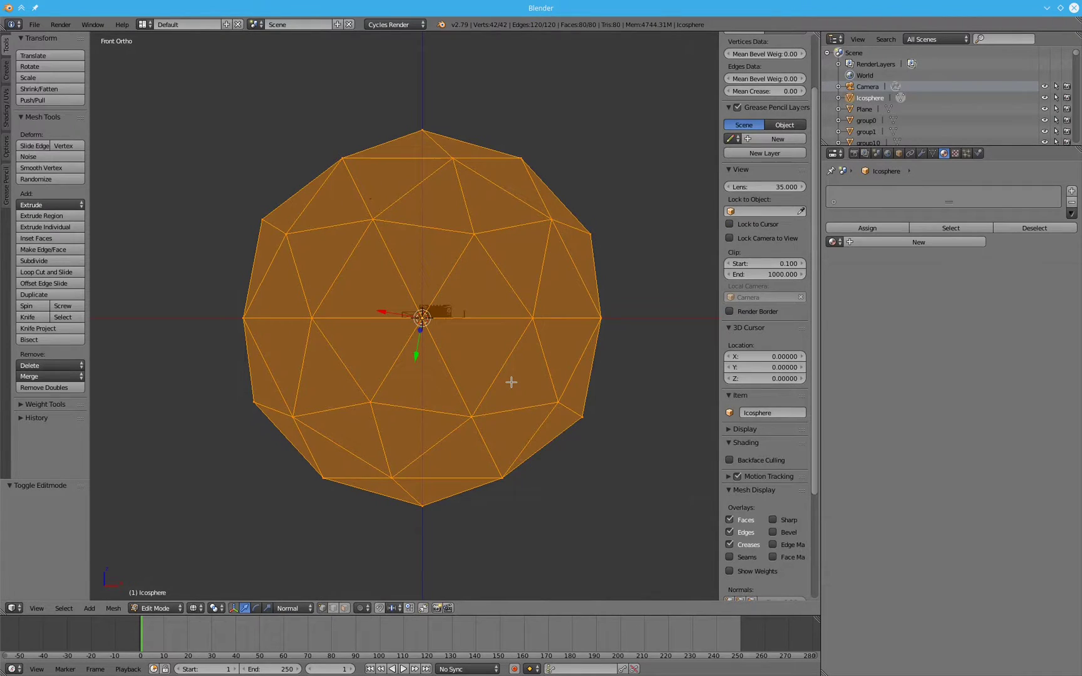
pyautogui.press('a')
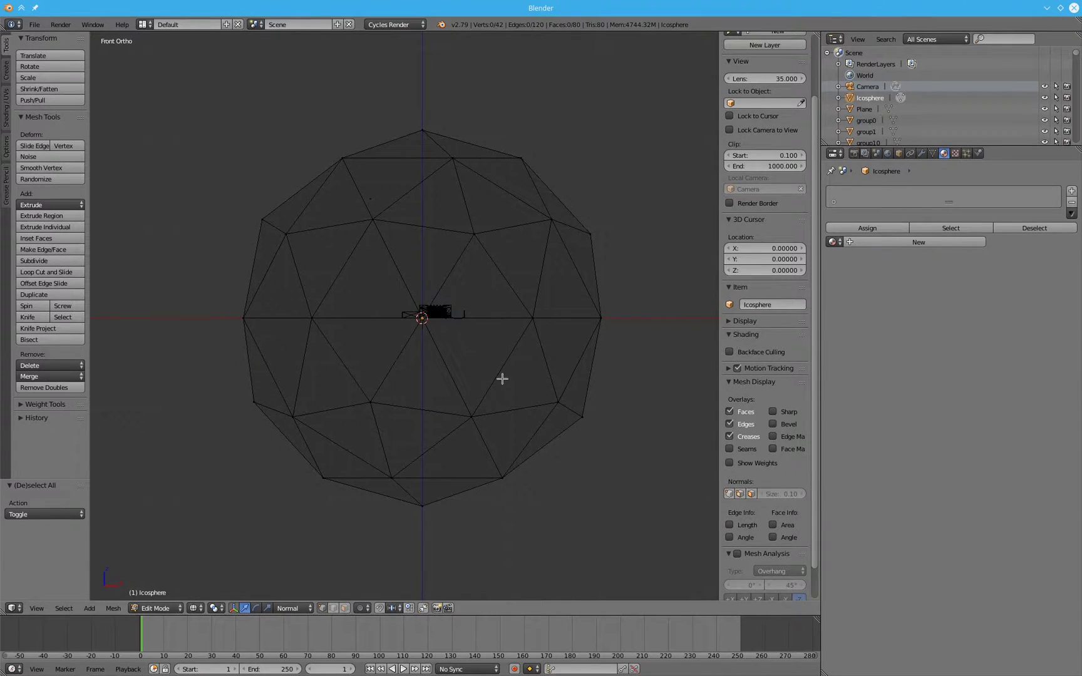
pyautogui.press('a')
pyautogui.press('a')
pyautogui.press('a')
pyautogui.press('a')
pyautogui.press('b')
pyautogui.moveTo(188, 336); pyautogui.dragTo(710, 566)
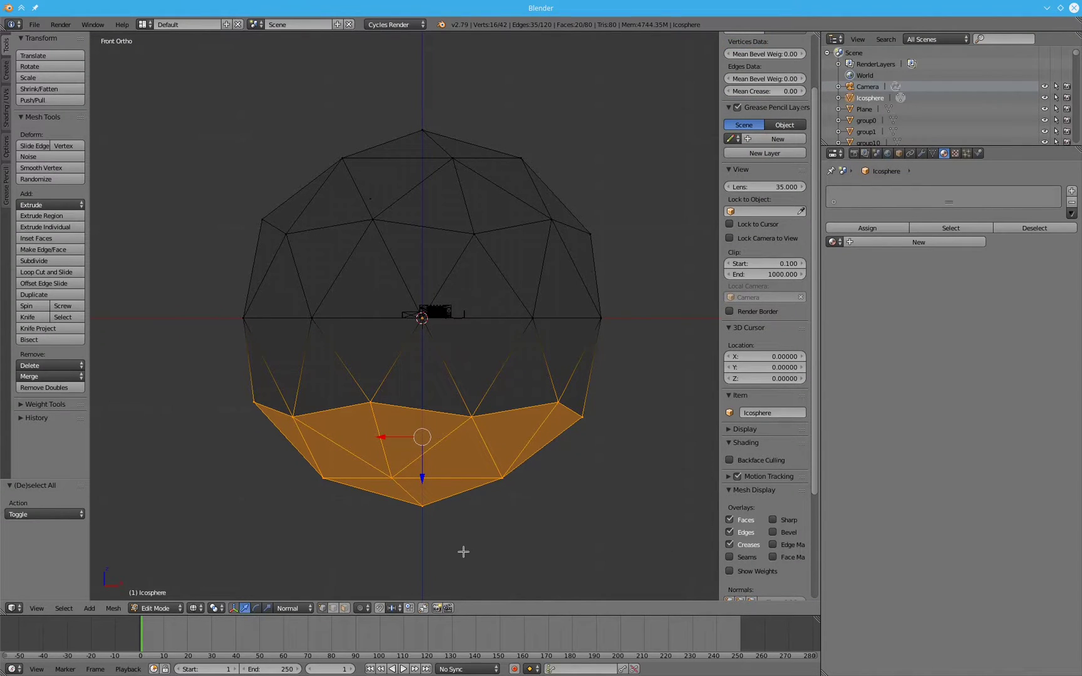
pyautogui.press('x')
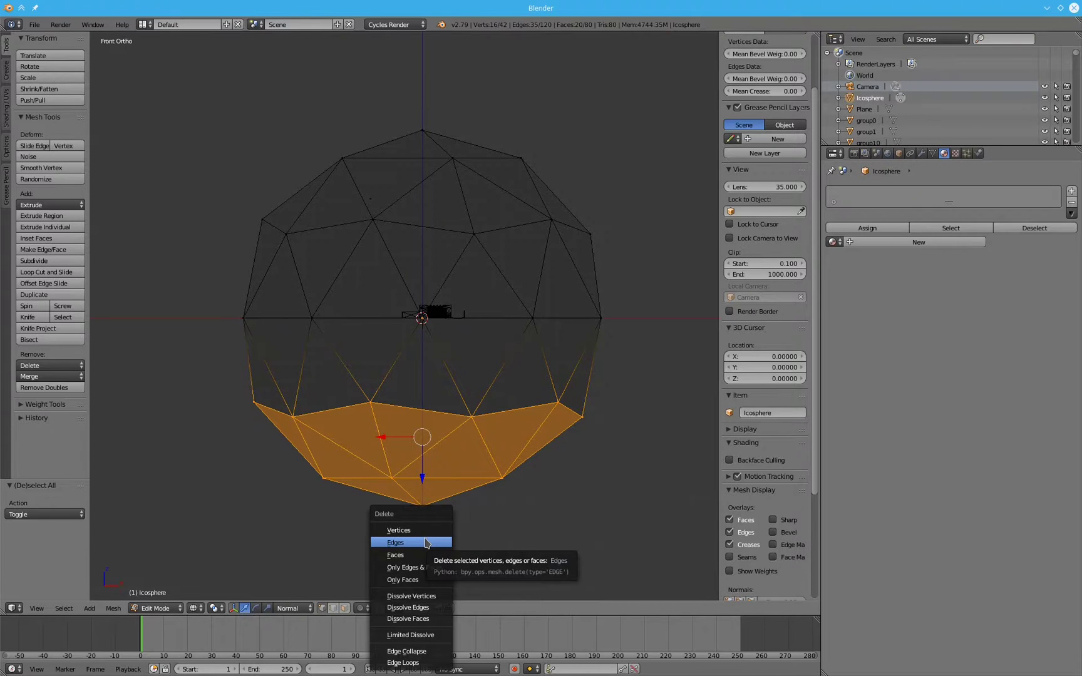
pyautogui.click(414, 529)
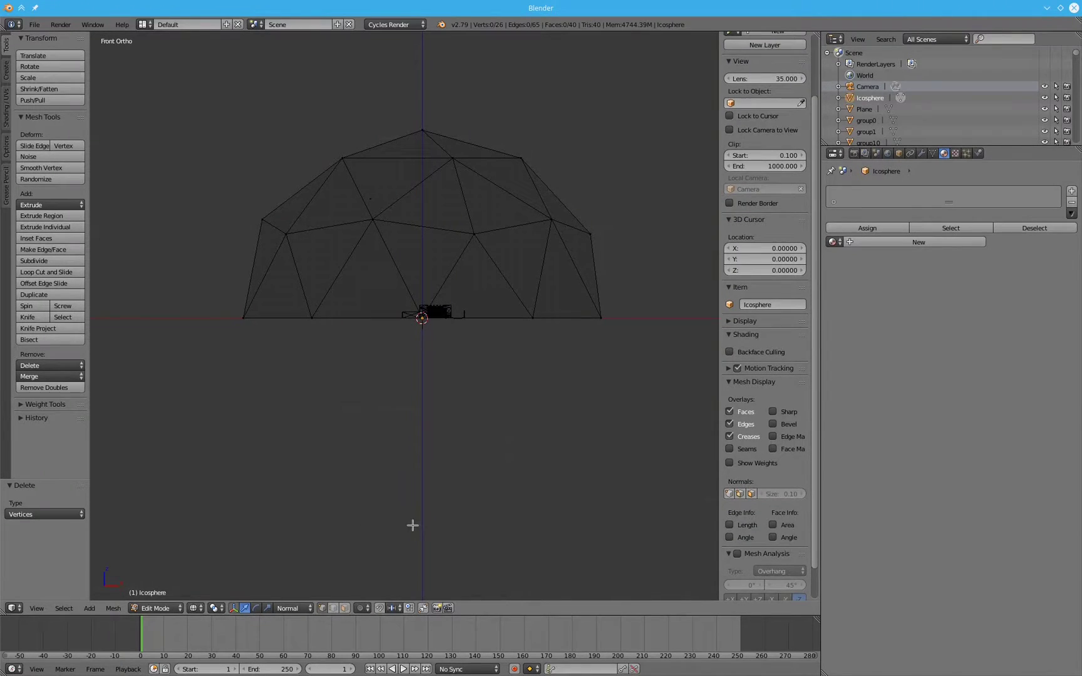
pyautogui.moveTo(468, 382); pyautogui.dragTo(500, 389, button='middle')
pyautogui.press('a')
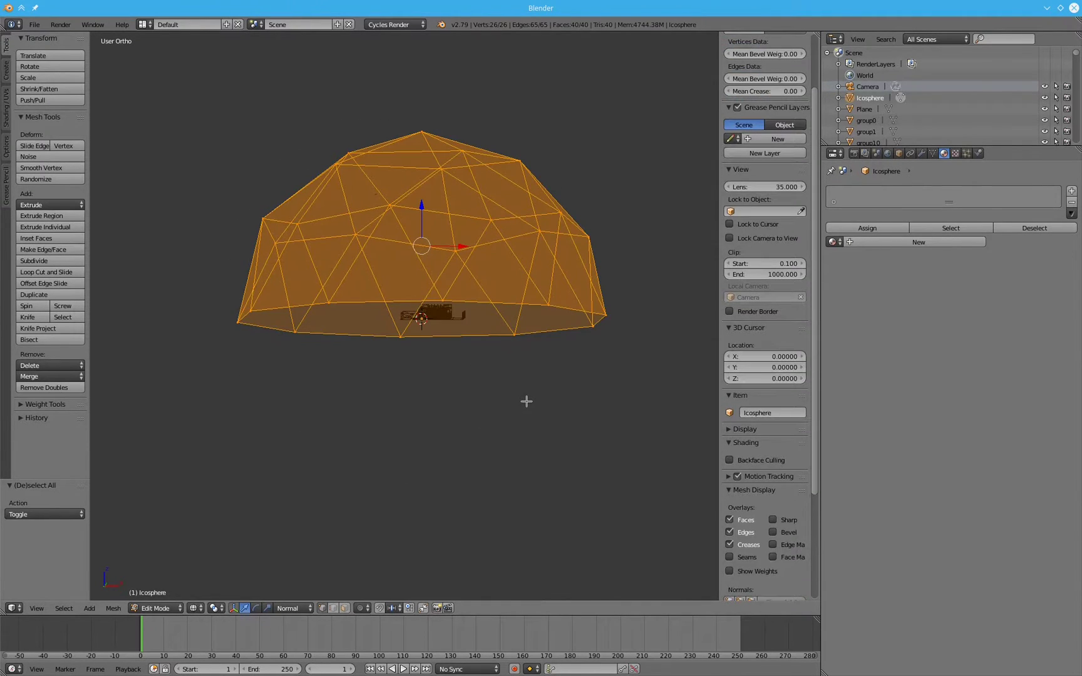
# Step: Flip the dome's face normals with Normals > Flip Direction
pyautogui.click(7, 127)
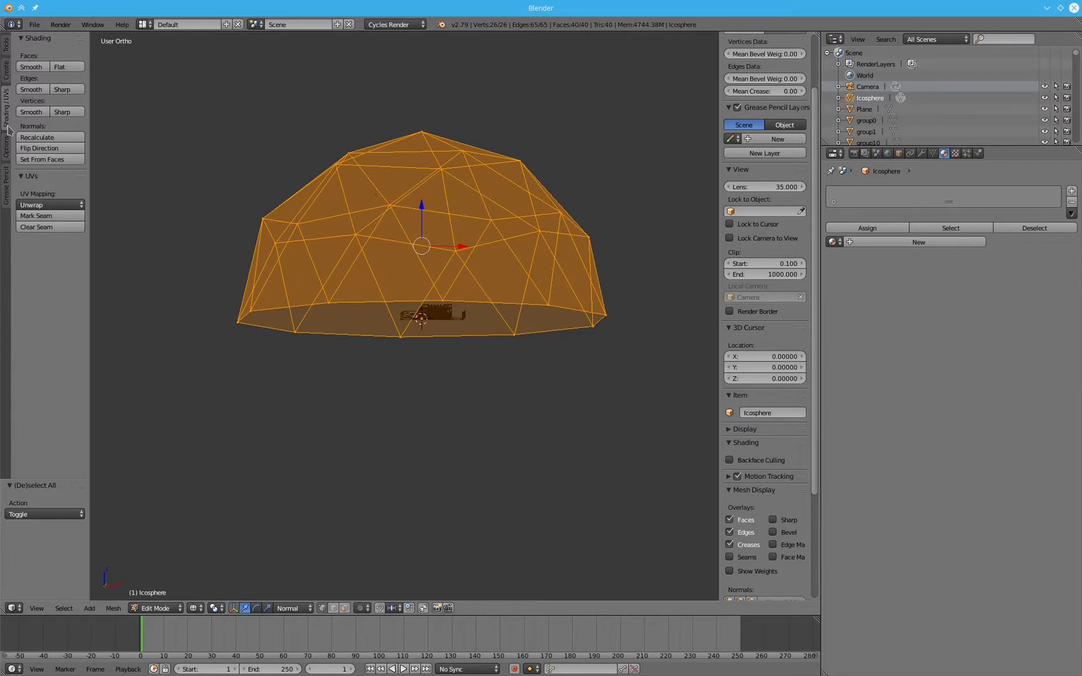
pyautogui.click(42, 149)
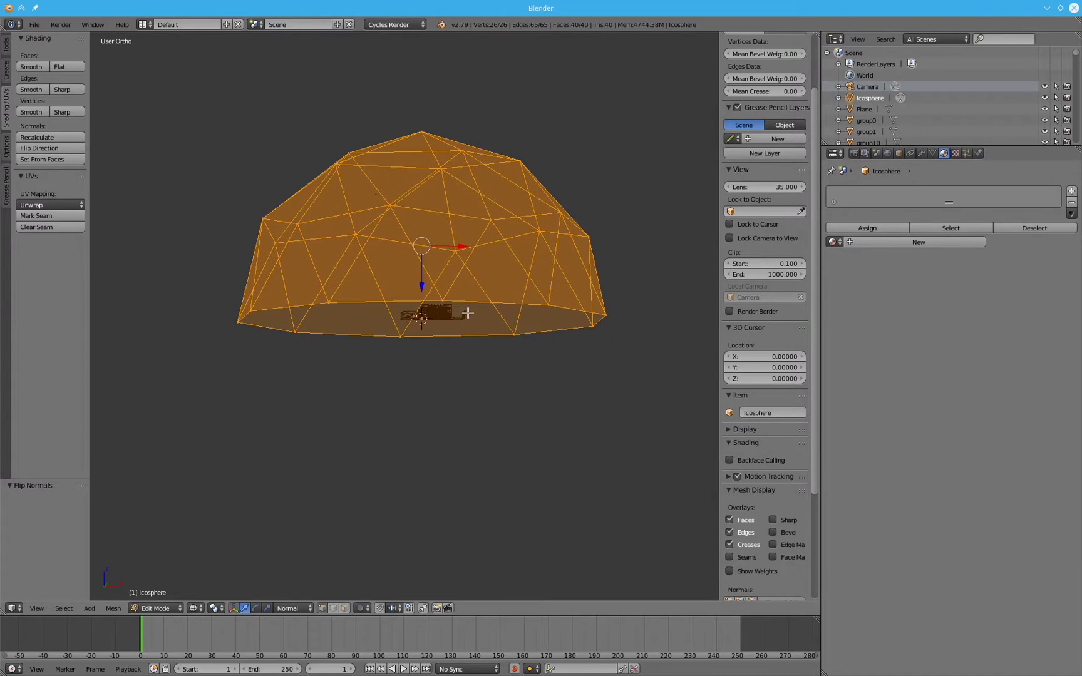
pyautogui.moveTo(469, 313); pyautogui.dragTo(456, 298, button='middle')
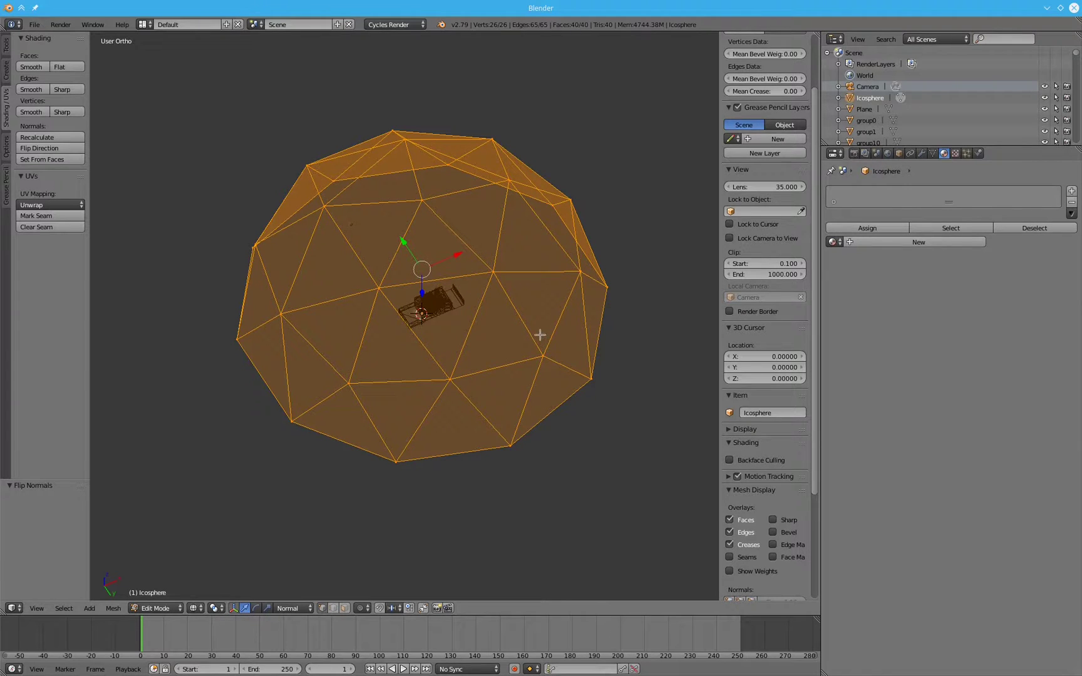
# Step: Orbit around the dome and select individual faces to check the flipped normals
pyautogui.moveTo(401, 476); pyautogui.dragTo(499, 313, button='middle')
pyautogui.rightClick(533, 358)
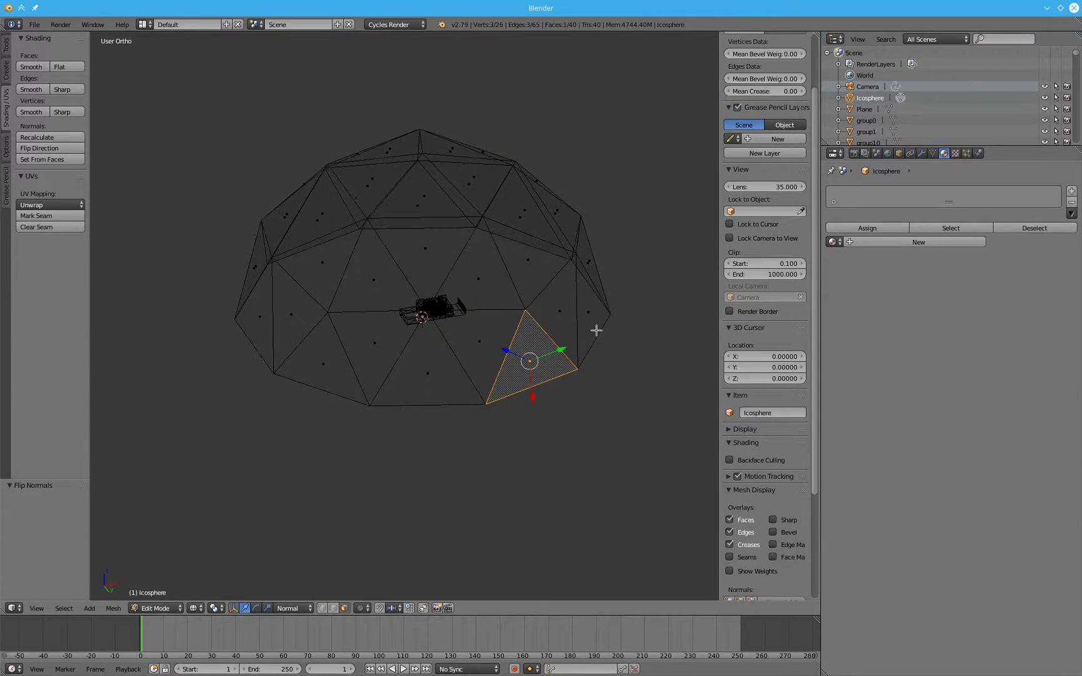
pyautogui.moveTo(596, 330); pyautogui.dragTo(527, 338, button='middle')
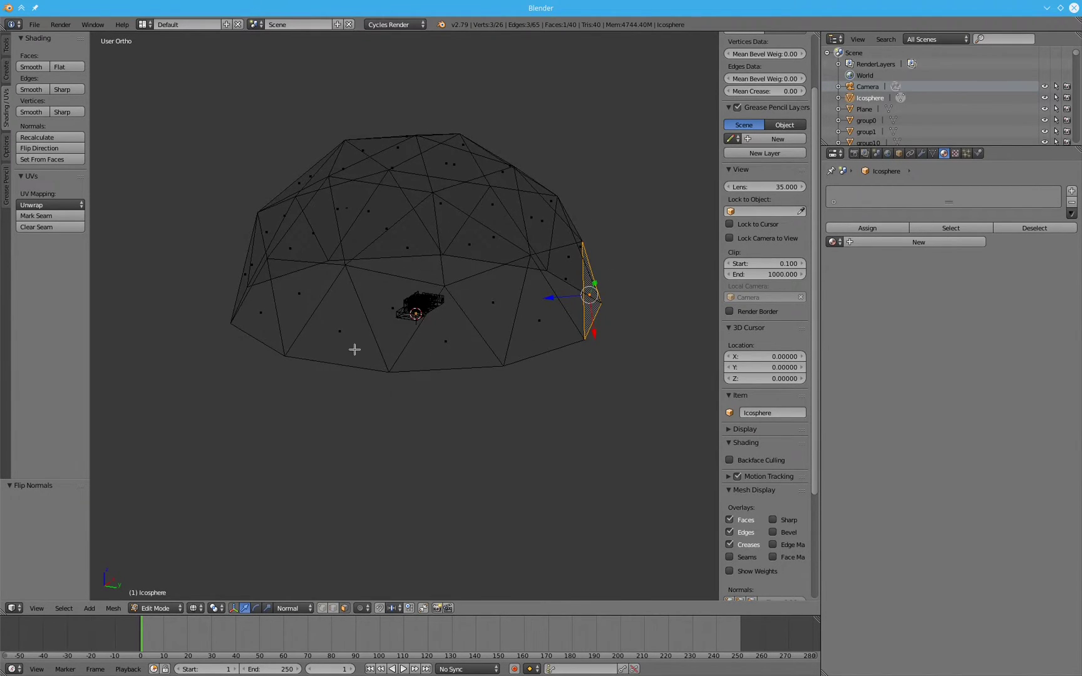
pyautogui.moveTo(411, 254); pyautogui.dragTo(418, 288, button='middle')
pyautogui.rightClick(509, 215)
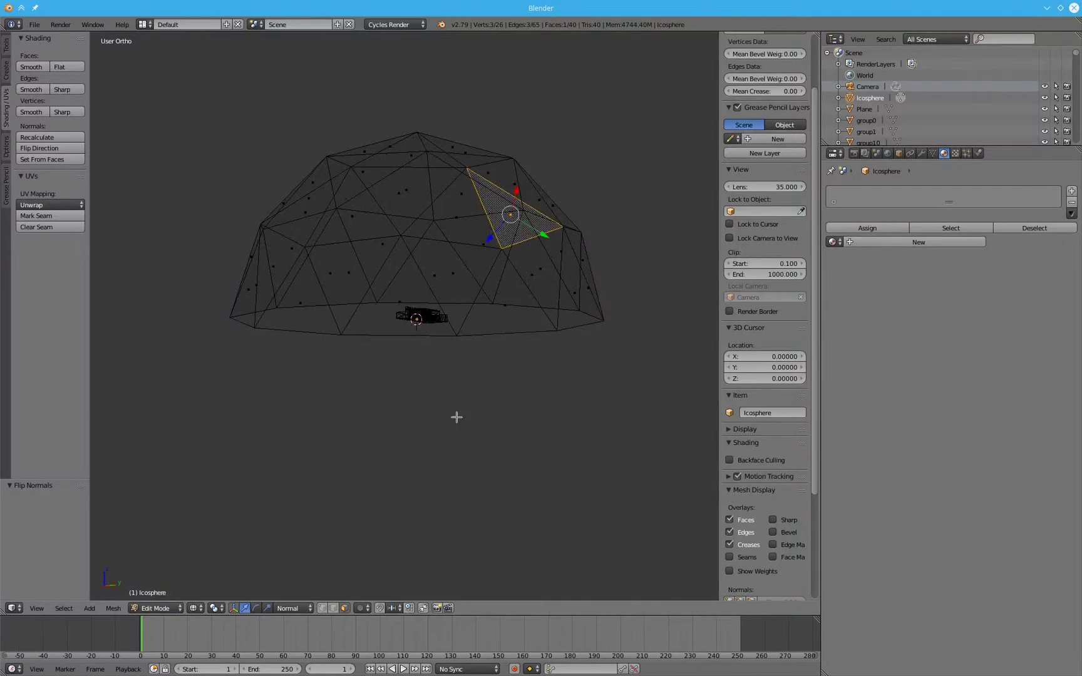
pyautogui.moveTo(457, 417); pyautogui.dragTo(456, 382, button='middle')
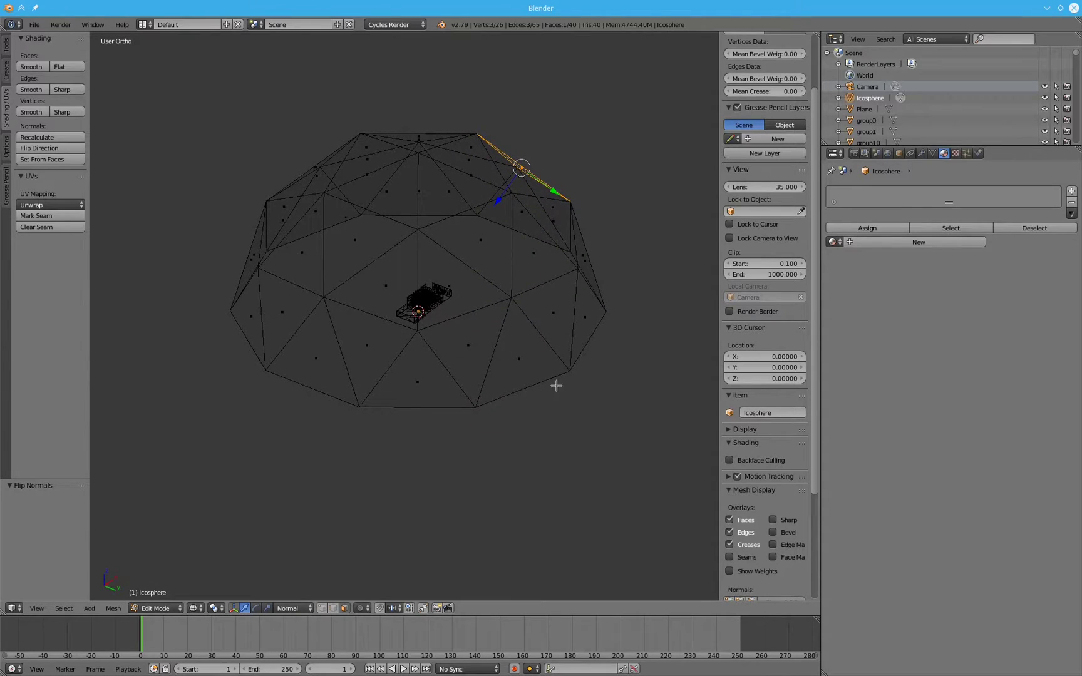
# Step: Leave Edit Mode and give the Icosphere a new Emission material
pyautogui.press('a')
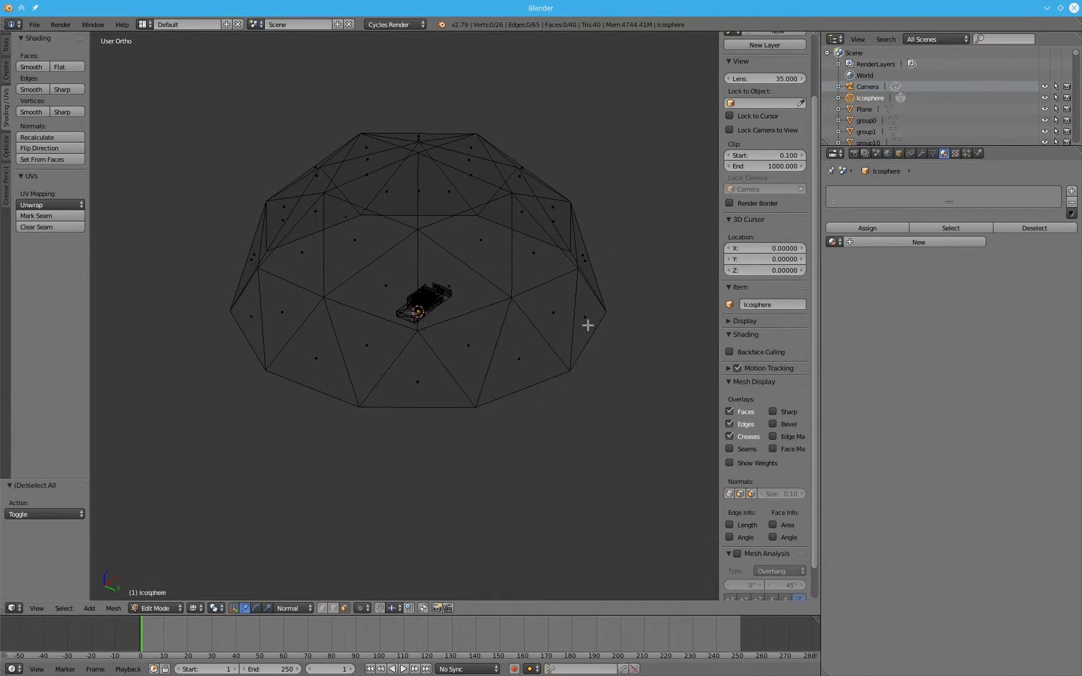
pyautogui.press('Tab')
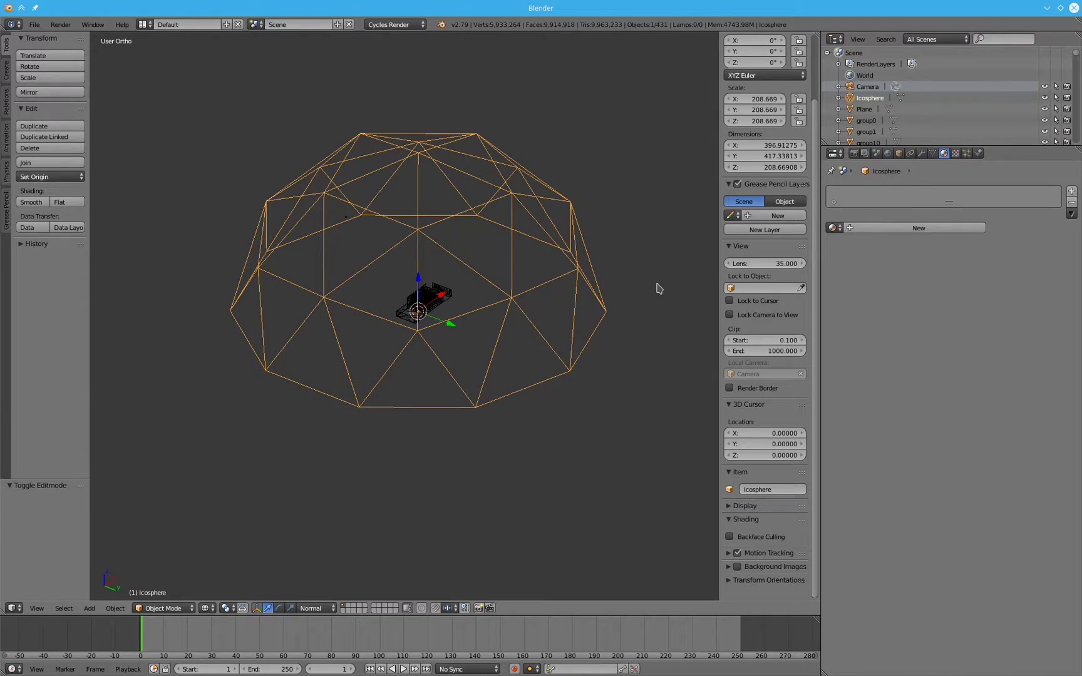
pyautogui.click(916, 226)
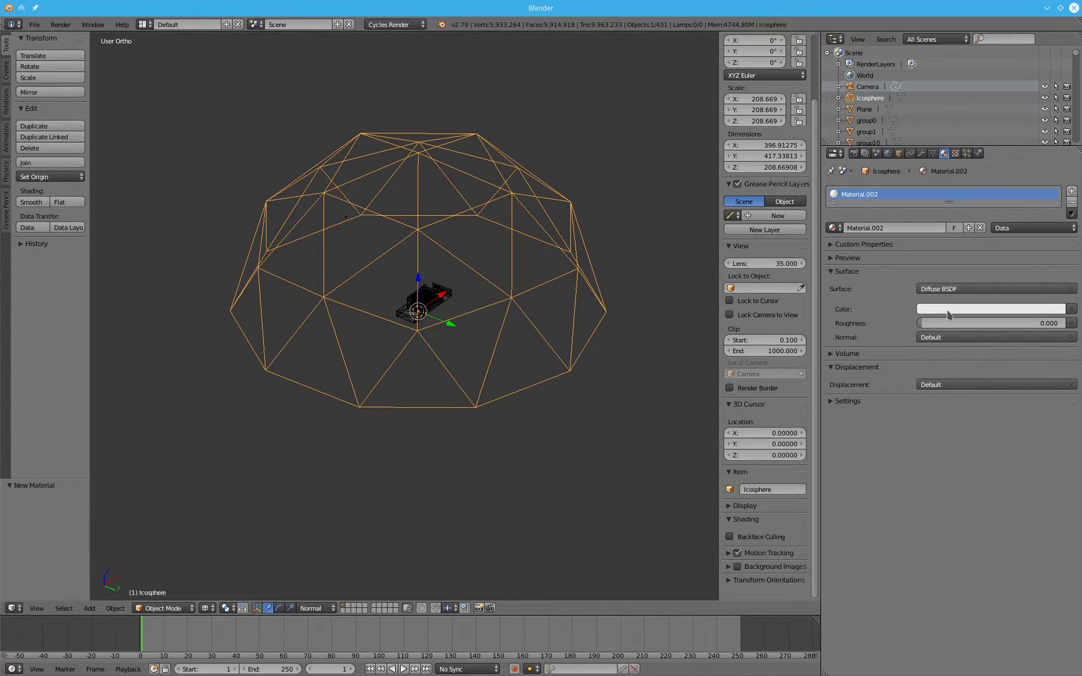
pyautogui.click(969, 290)
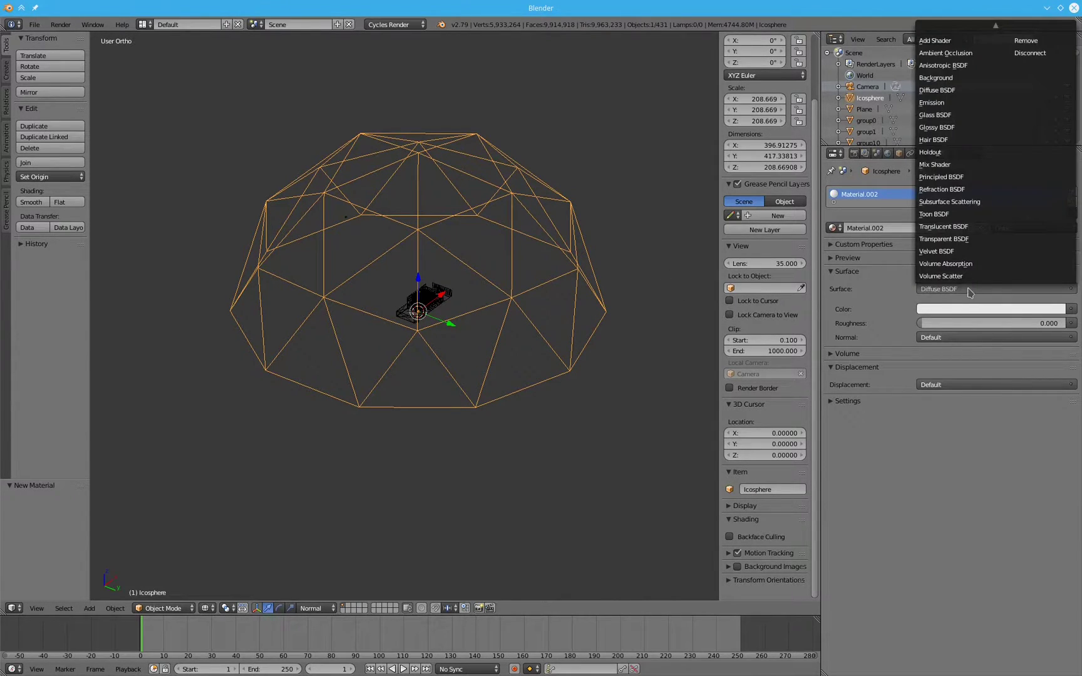
pyautogui.click(982, 108)
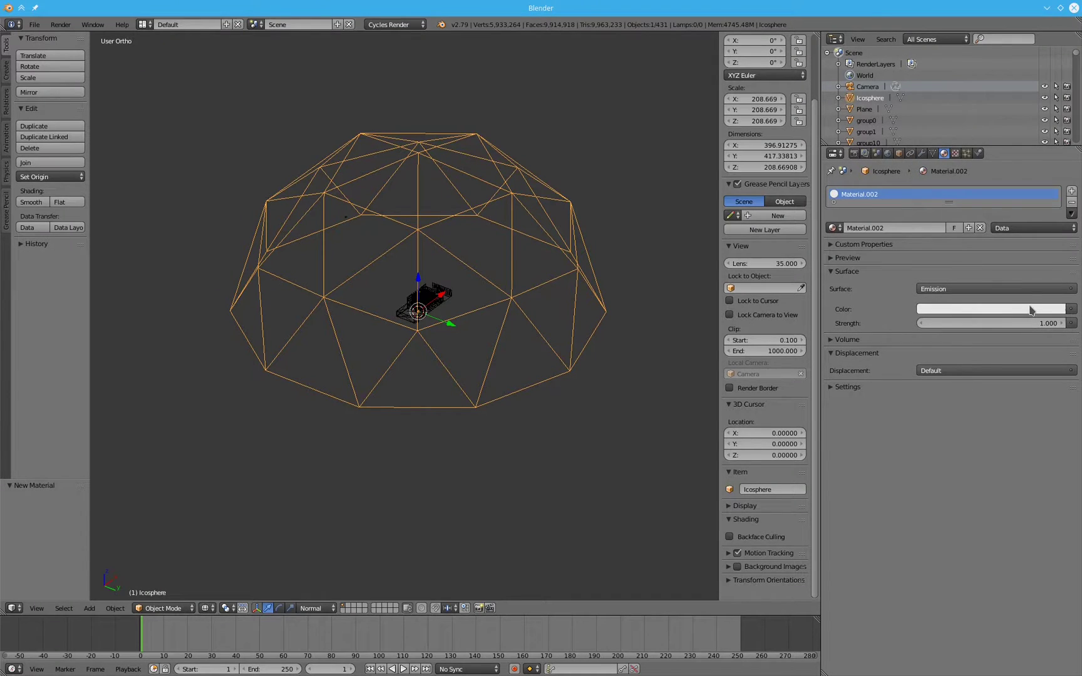
# Step: Make the emission colour blue and turn off Multiple Importance sampling
pyautogui.click(1031, 309)
pyautogui.moveTo(1015, 183); pyautogui.dragTo(1018, 175)
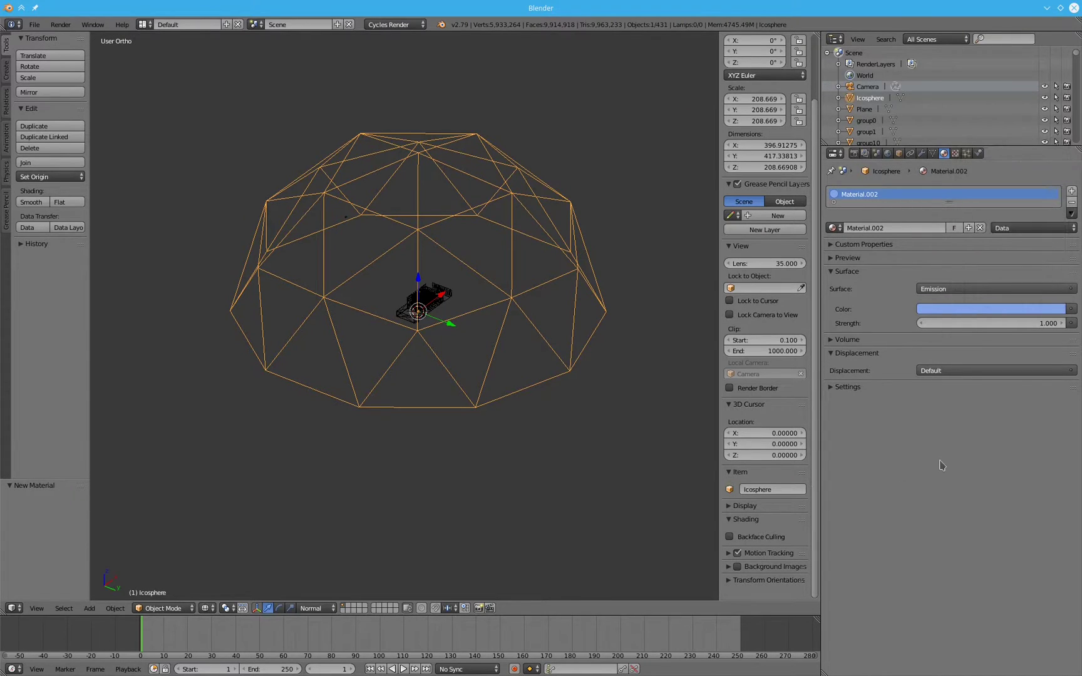
pyautogui.click(836, 387)
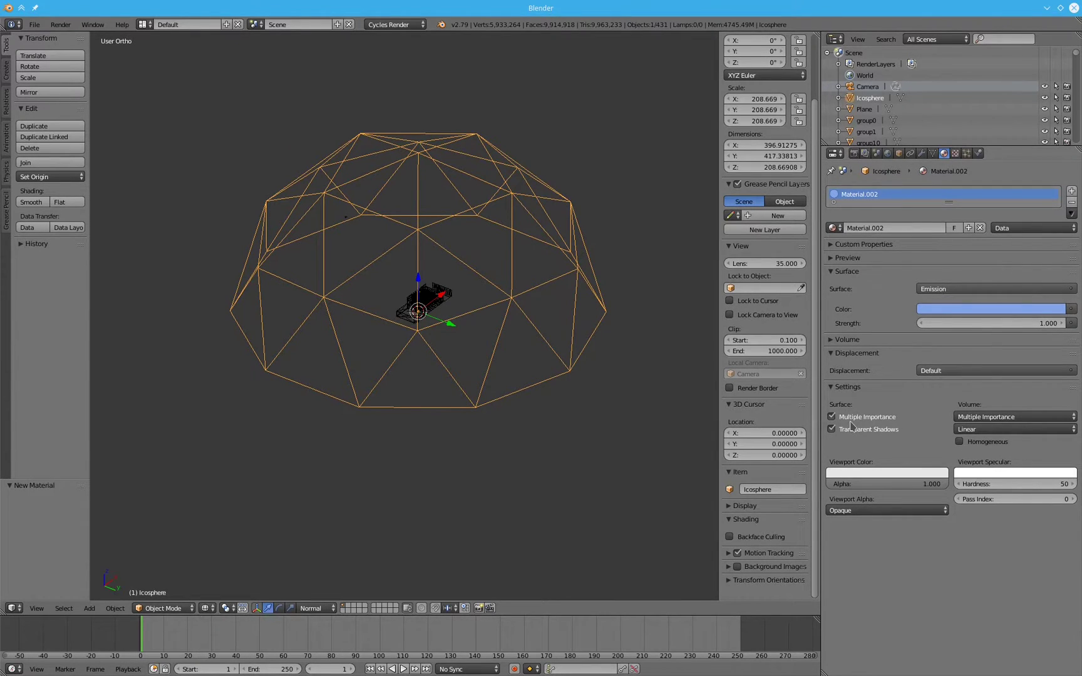
pyautogui.click(832, 418)
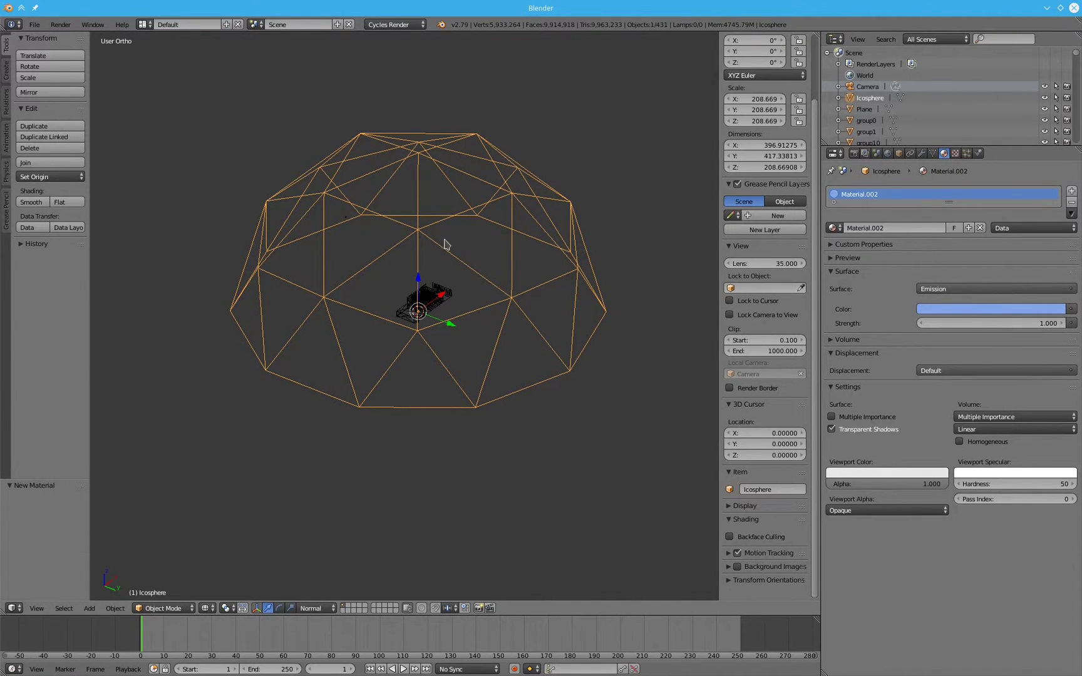
# Step: Select the Plane light and render the courtyard from the camera with F12
pyautogui.rightClick(345, 218)
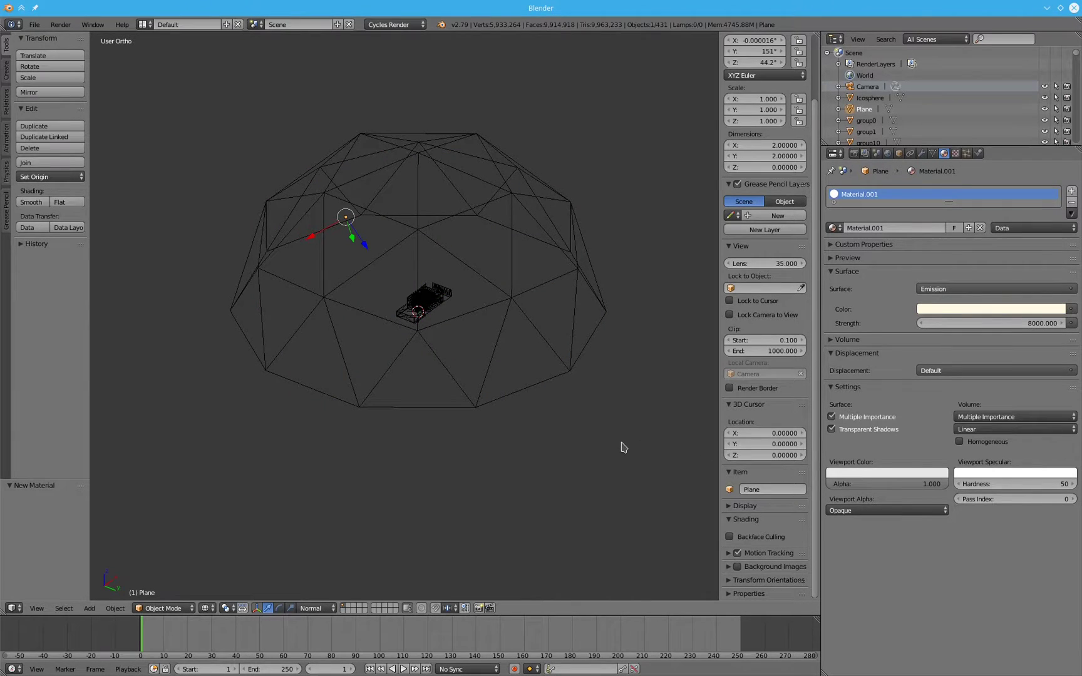
pyautogui.press('F12')
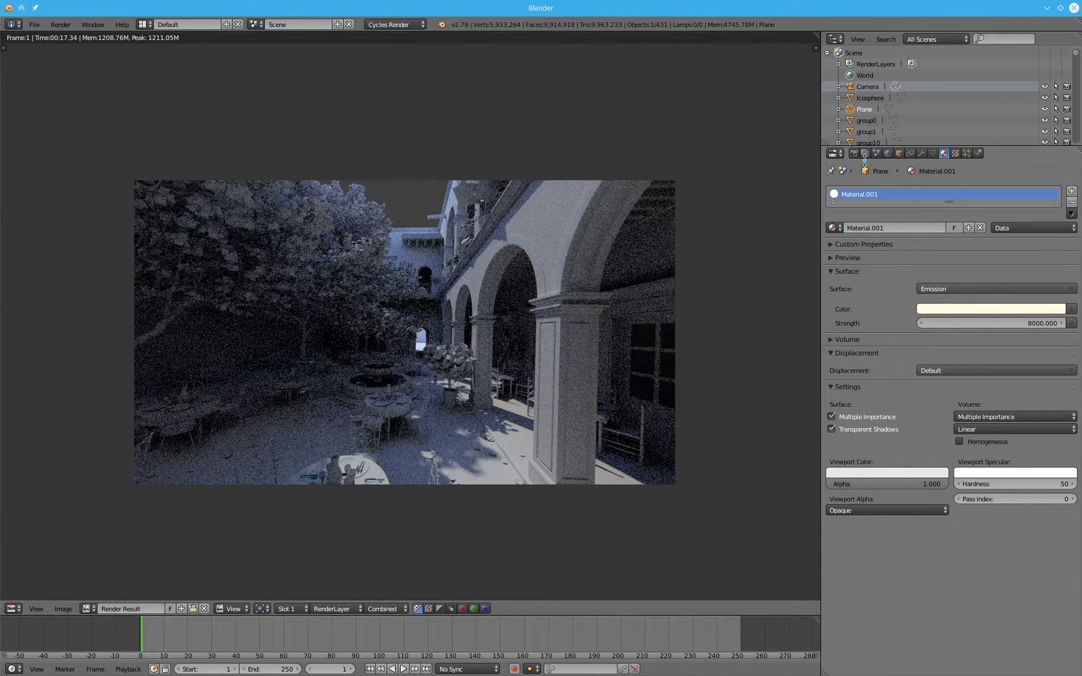
# Step: Set the Camera's Clipping End to 1000 and re-render the scene
pyautogui.click(868, 86)
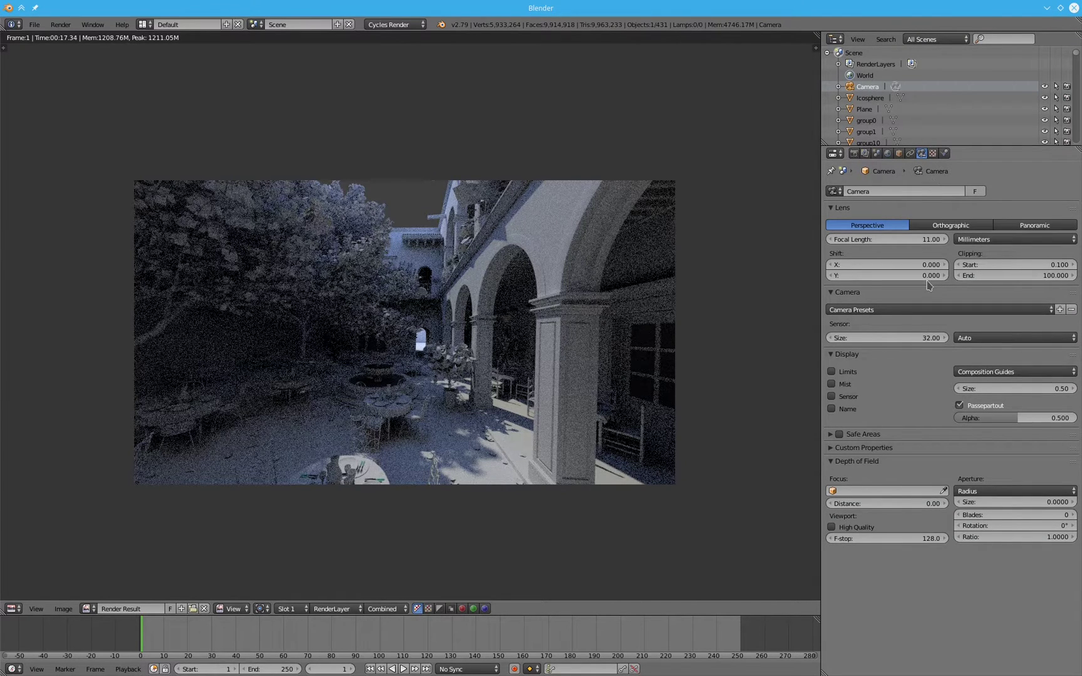
pyautogui.click(1054, 277)
pyautogui.click(963, 276)
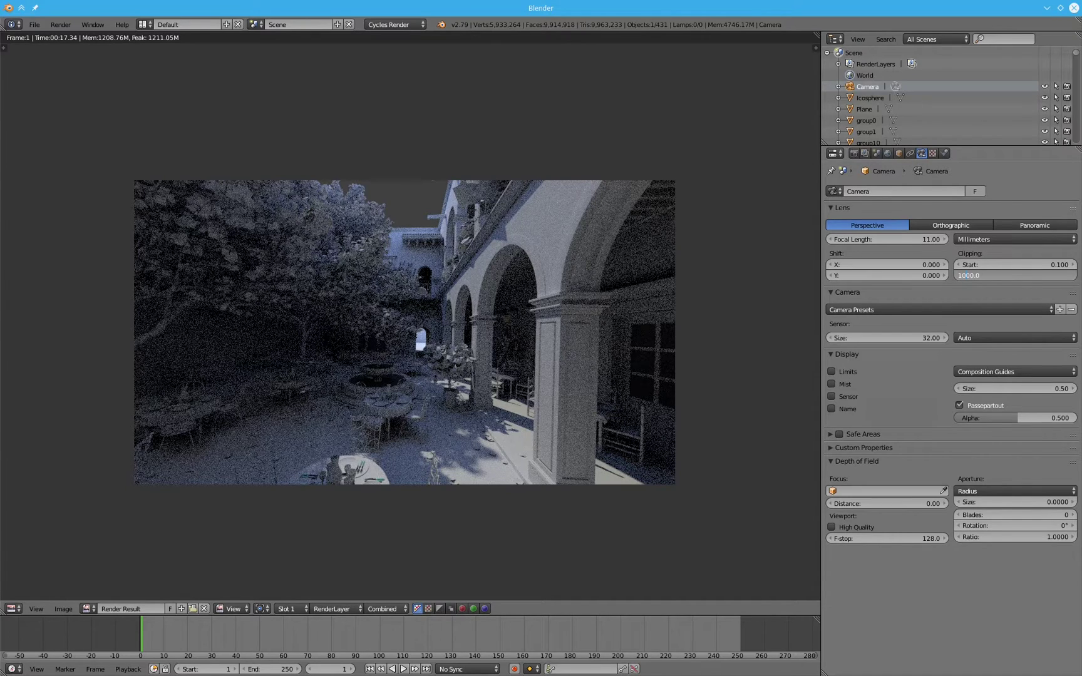
pyautogui.write('0')
pyautogui.press('Return')
pyautogui.press('F12')
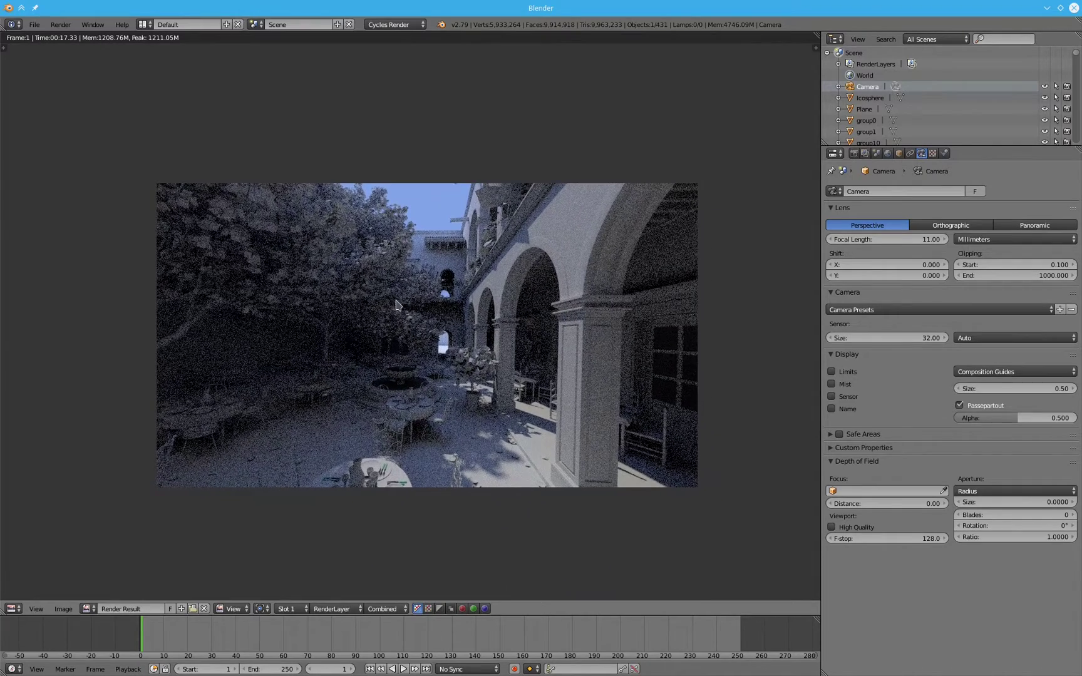
# Step: Close the render and orbit the 3D view around the courtyard model
pyautogui.press('Escape')
pyautogui.press('KP_1')
pyautogui.moveTo(375, 321); pyautogui.dragTo(404, 329, button='middle')
pyautogui.moveTo(507, 327); pyautogui.dragTo(493, 336, button='middle')
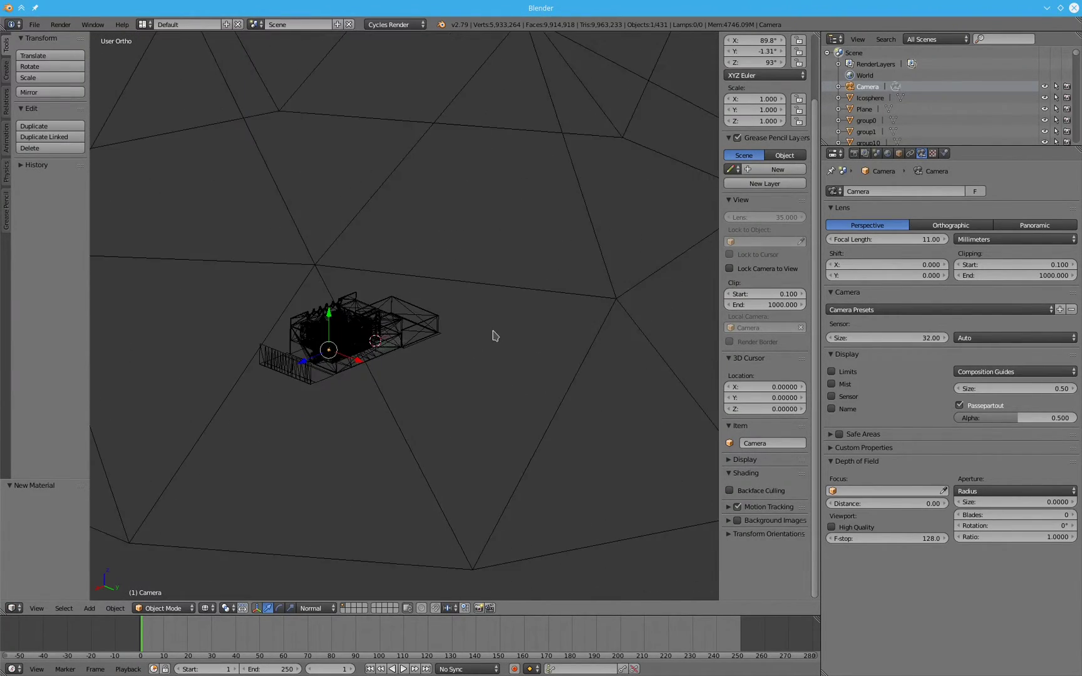
pyautogui.moveTo(427, 311)
pyautogui.mouseDown(button='middle')
pyautogui.moveTo(471, 345)
pyautogui.moveTo(438, 313)
pyautogui.mouseUp(button='middle')
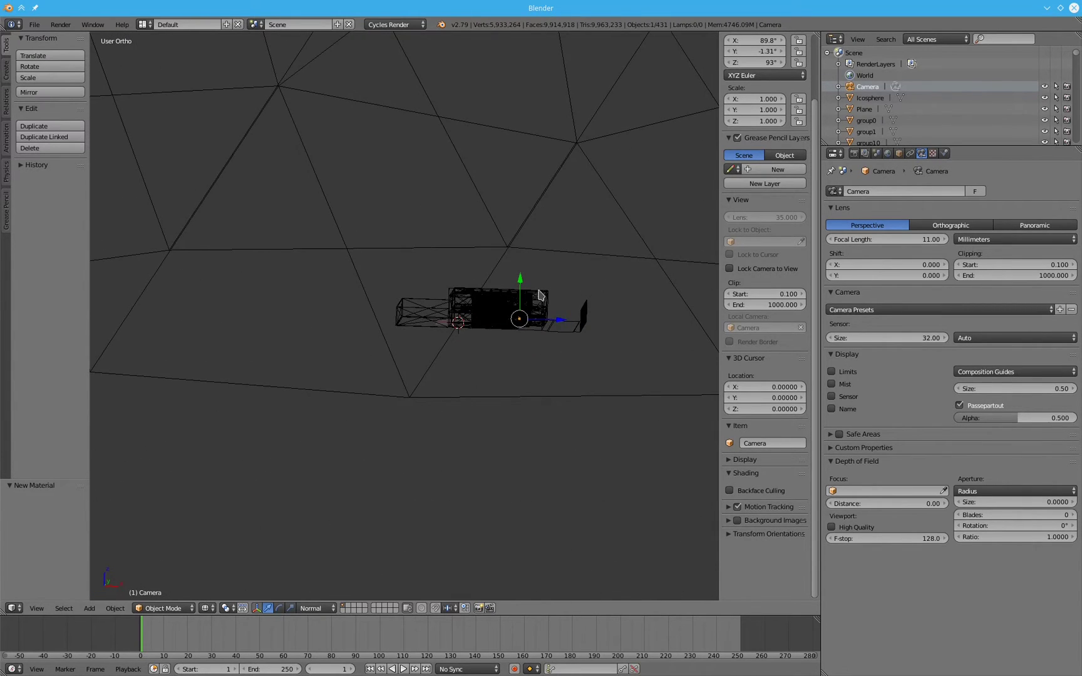
pyautogui.scroll(3, 424, 298)
pyautogui.moveTo(654, 301)
pyautogui.mouseDown(button='middle')
pyautogui.moveTo(630, 300)
pyautogui.moveTo(651, 310)
pyautogui.mouseUp(button='middle')
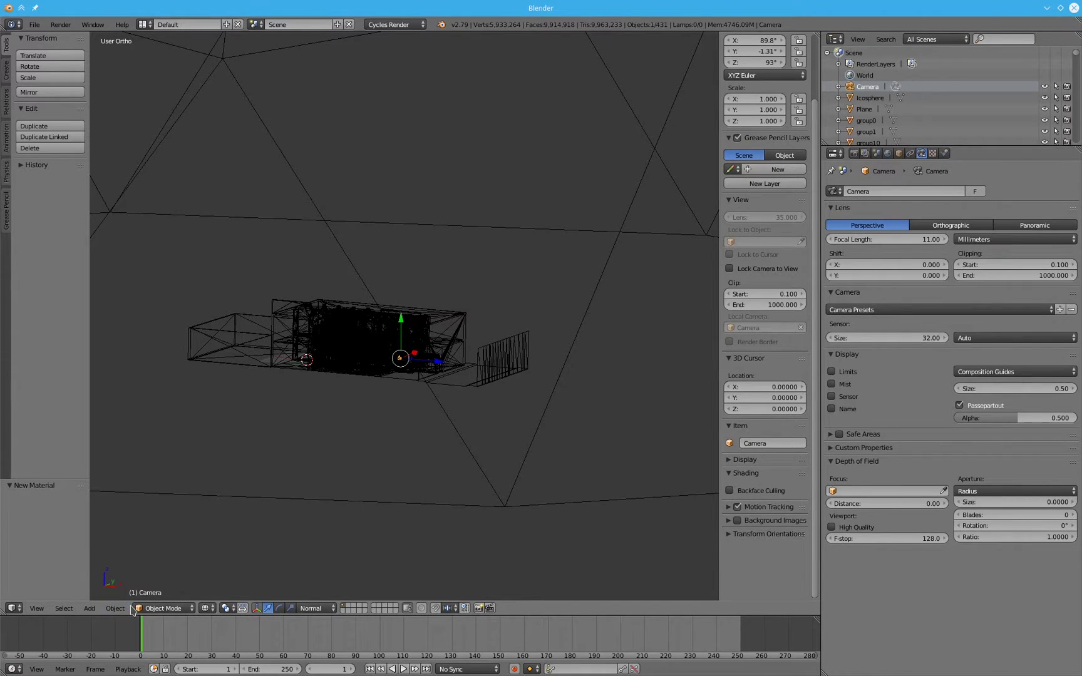
# Step: Switch viewport shading to Texture and look through the scene camera
pyautogui.click(207, 608)
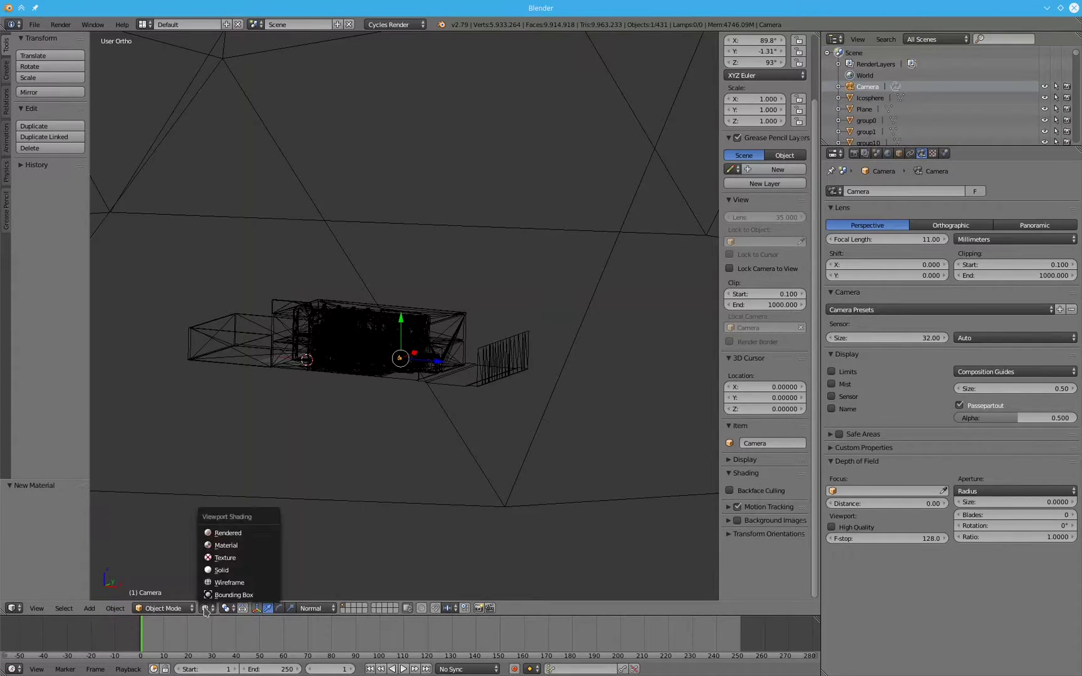
pyautogui.click(223, 558)
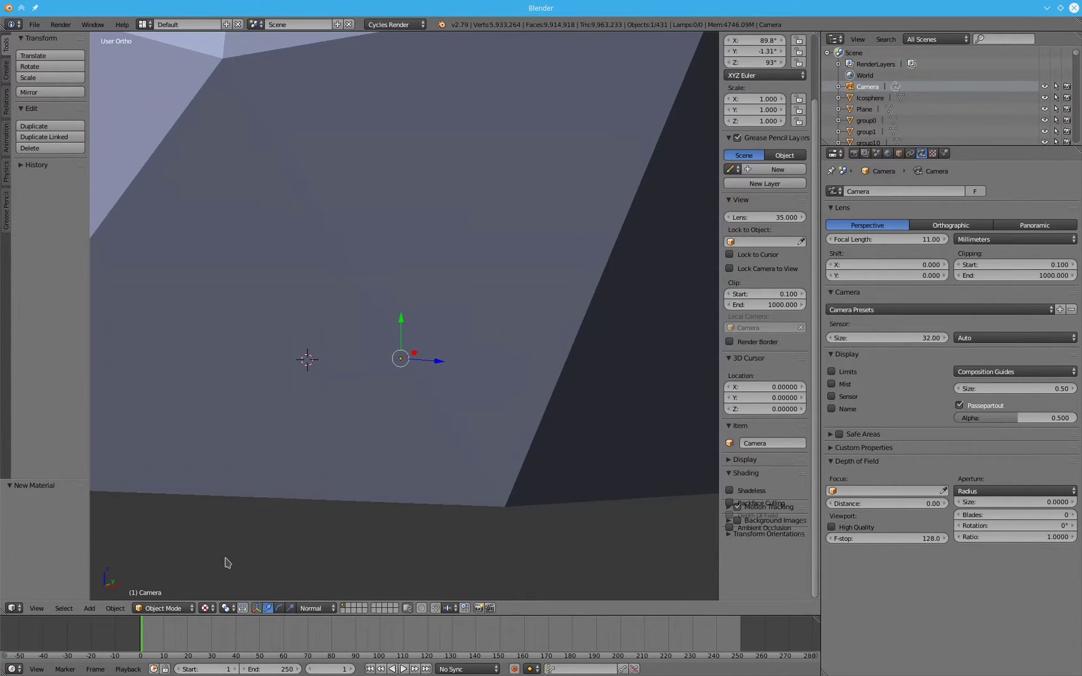
pyautogui.click(224, 557)
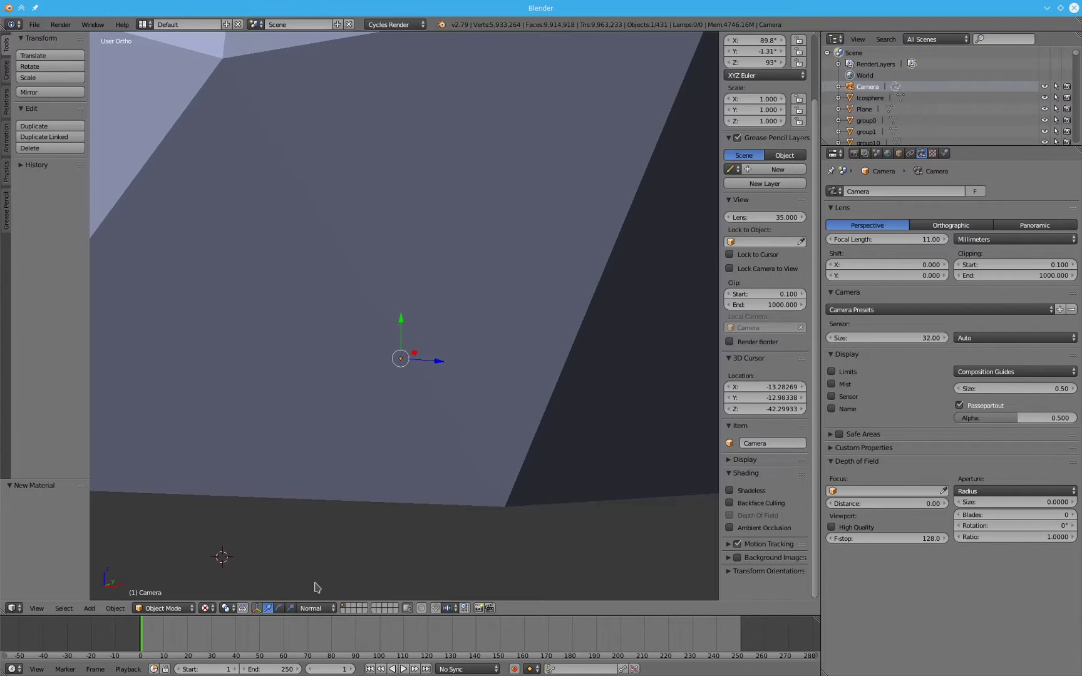
pyautogui.press('KP_5')
pyautogui.press('KP_0')
pyautogui.click(348, 539)
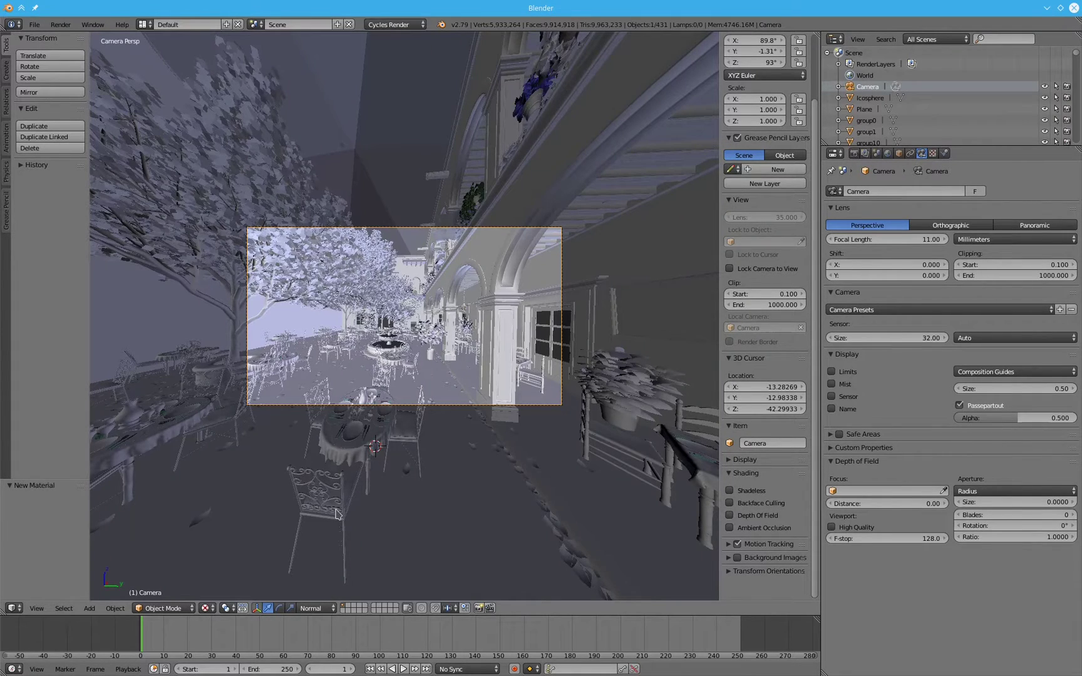
# Step: Switch the render engine to Blender Render, then back to Cycles Render
pyautogui.click(396, 24)
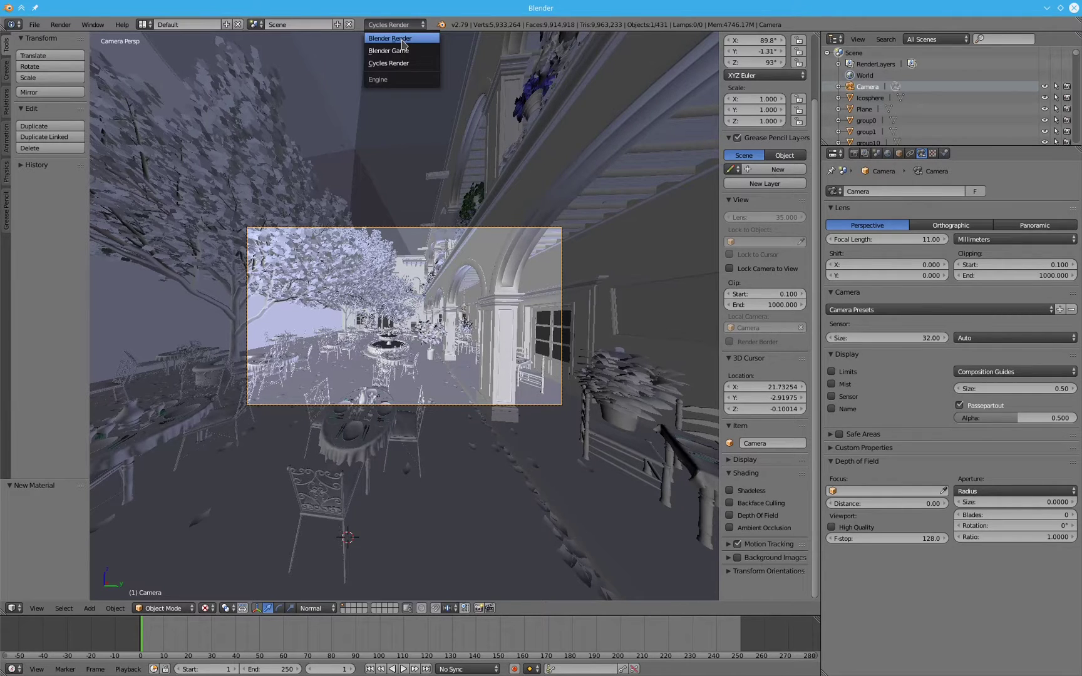
pyautogui.click(389, 39)
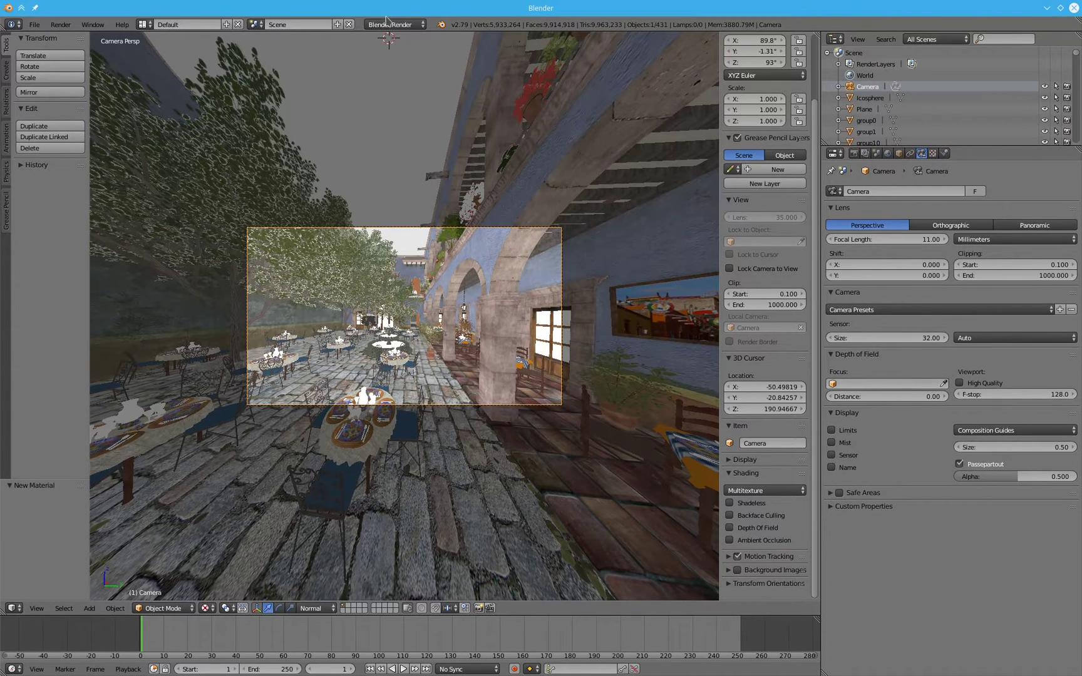
pyautogui.click(395, 25)
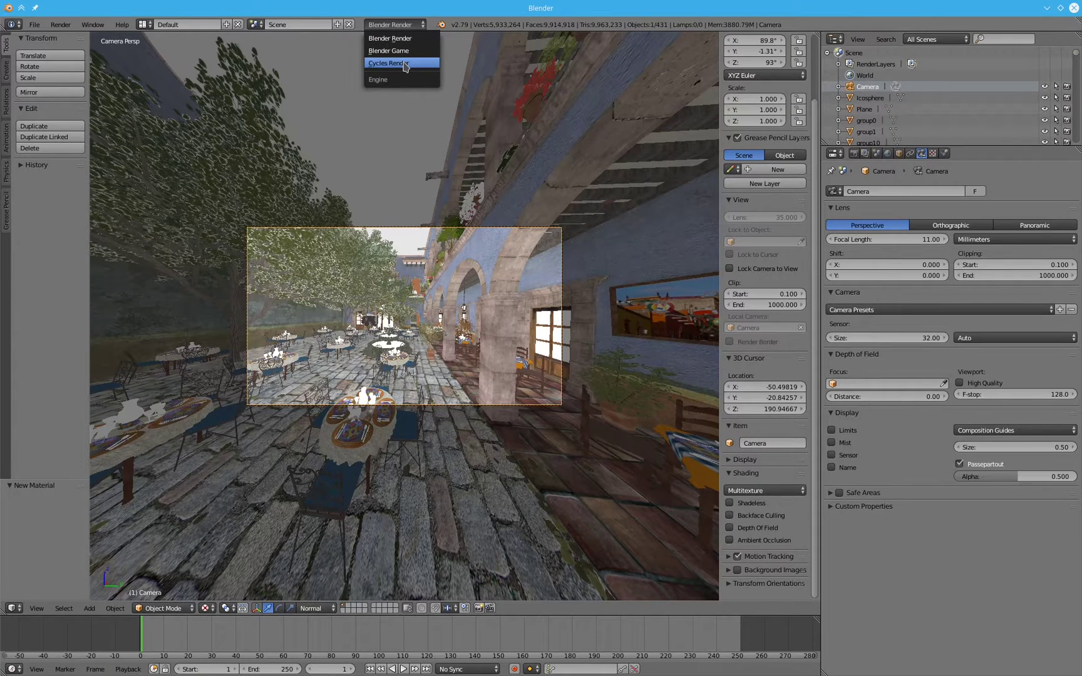
pyautogui.click(393, 59)
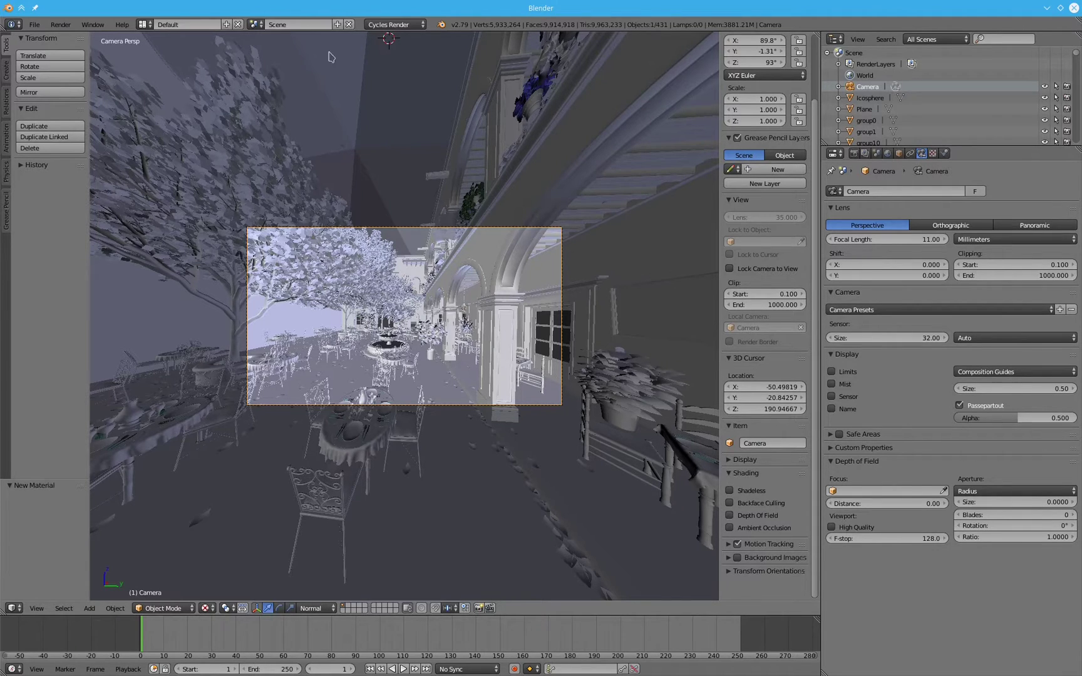
pyautogui.click(36, 24)
# Step: Exit the camera view, switch to Wireframe shading, and orbit to a low side view of the building
pyautogui.press('KP_5')
pyautogui.moveTo(408, 251); pyautogui.dragTo(447, 222, button='middle')
pyautogui.press('KP_4')
pyautogui.press('KP_4')
pyautogui.press('KP_4')
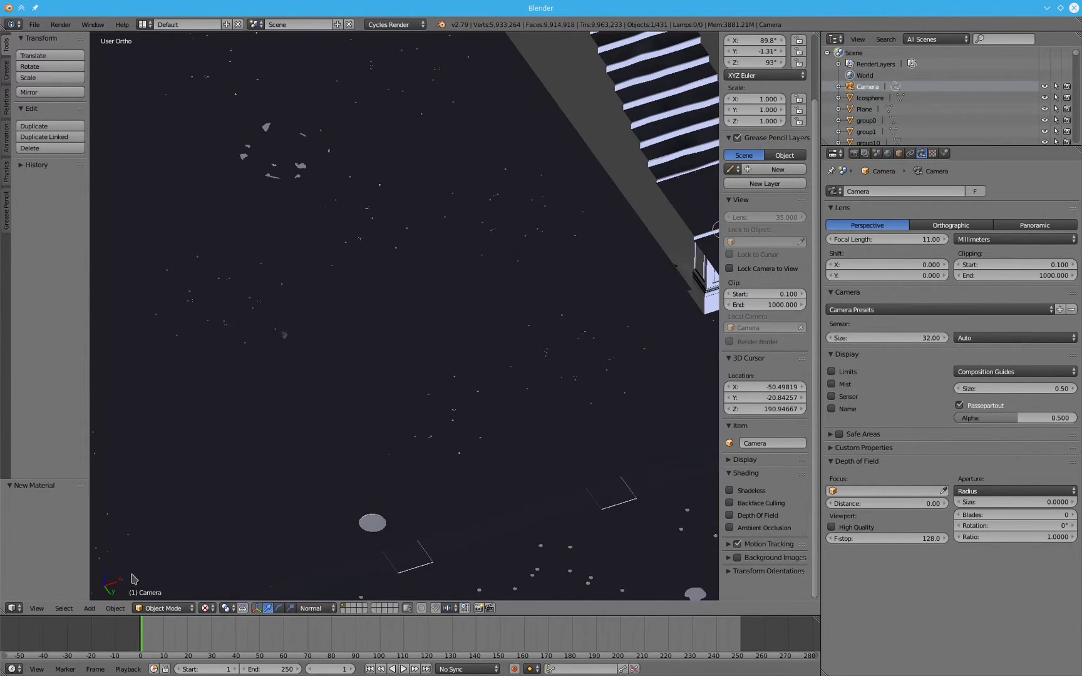
pyautogui.click(206, 609)
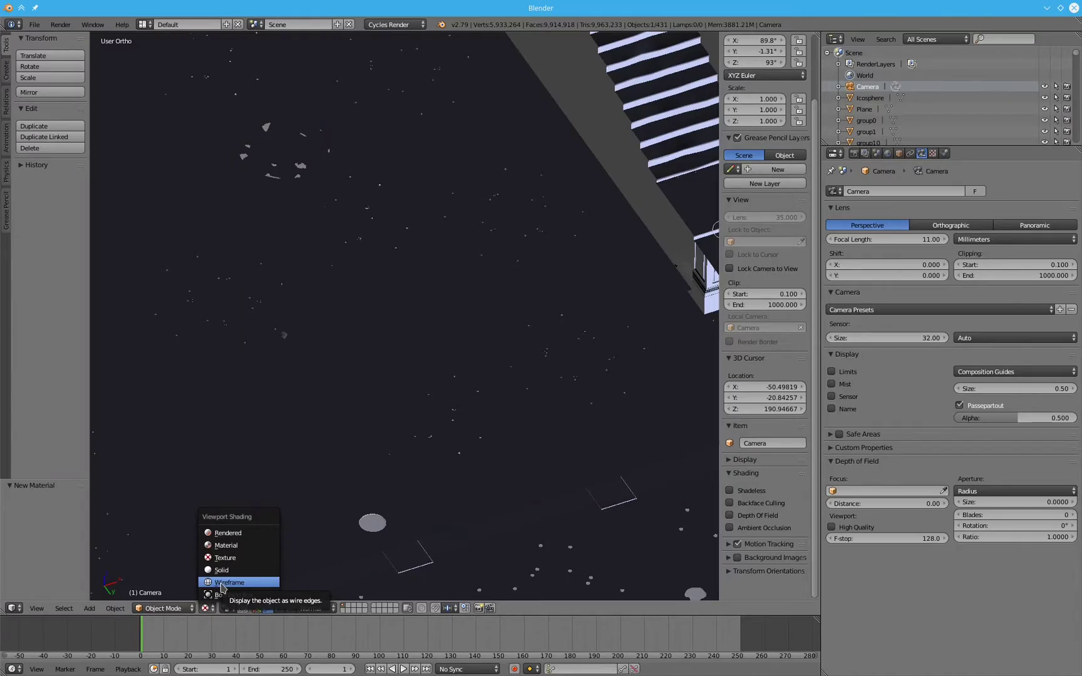
pyautogui.click(227, 582)
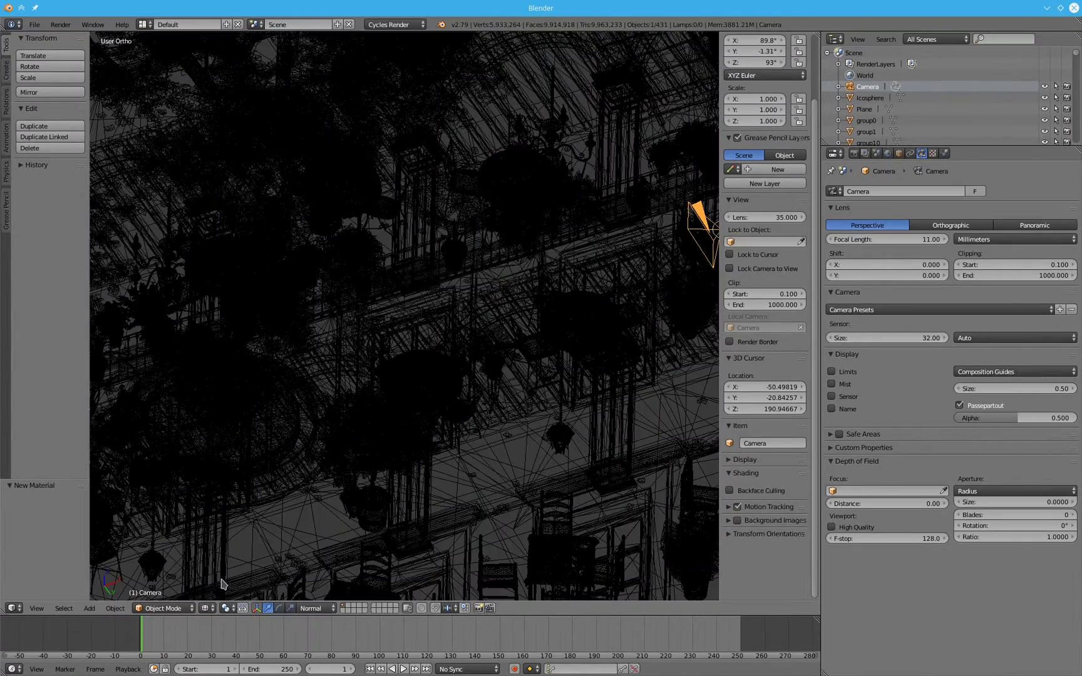
pyautogui.scroll(-5, 332, 194)
pyautogui.moveTo(341, 208); pyautogui.dragTo(368, 272, button='middle')
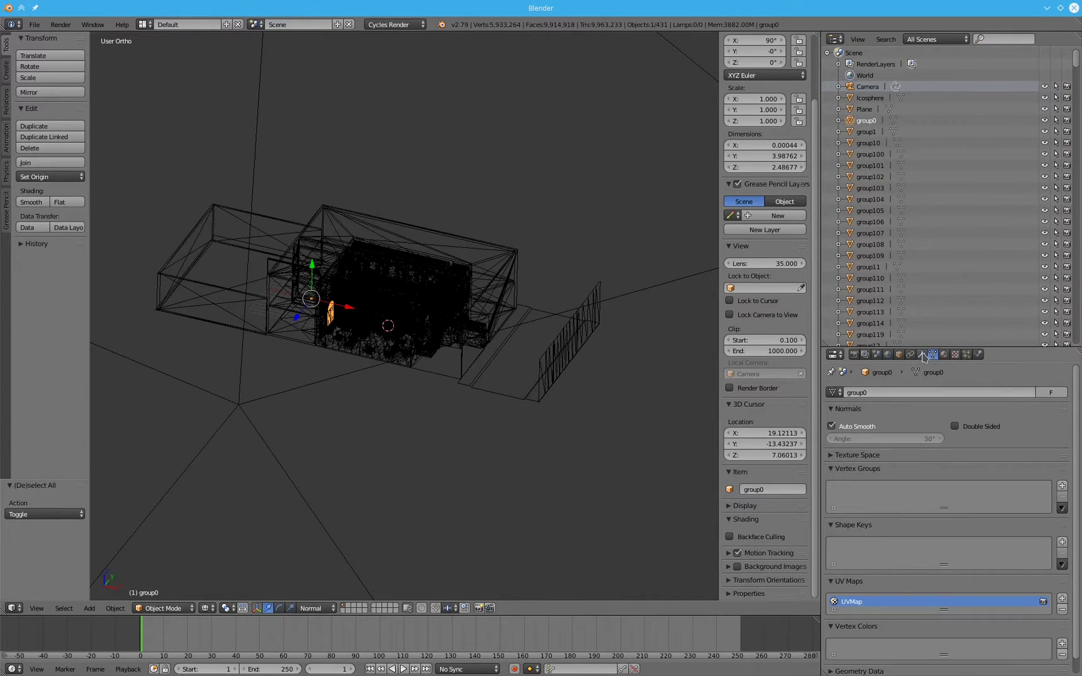
# Step: Add a Triangulate modifier to group0
pyautogui.click(922, 356)
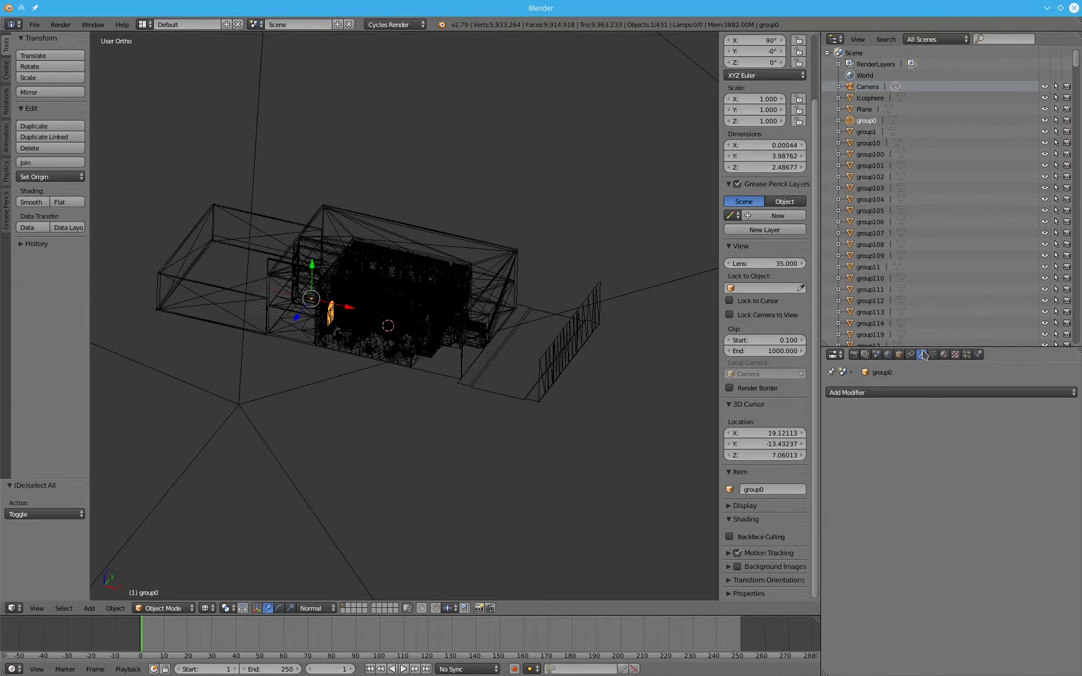
pyautogui.click(900, 393)
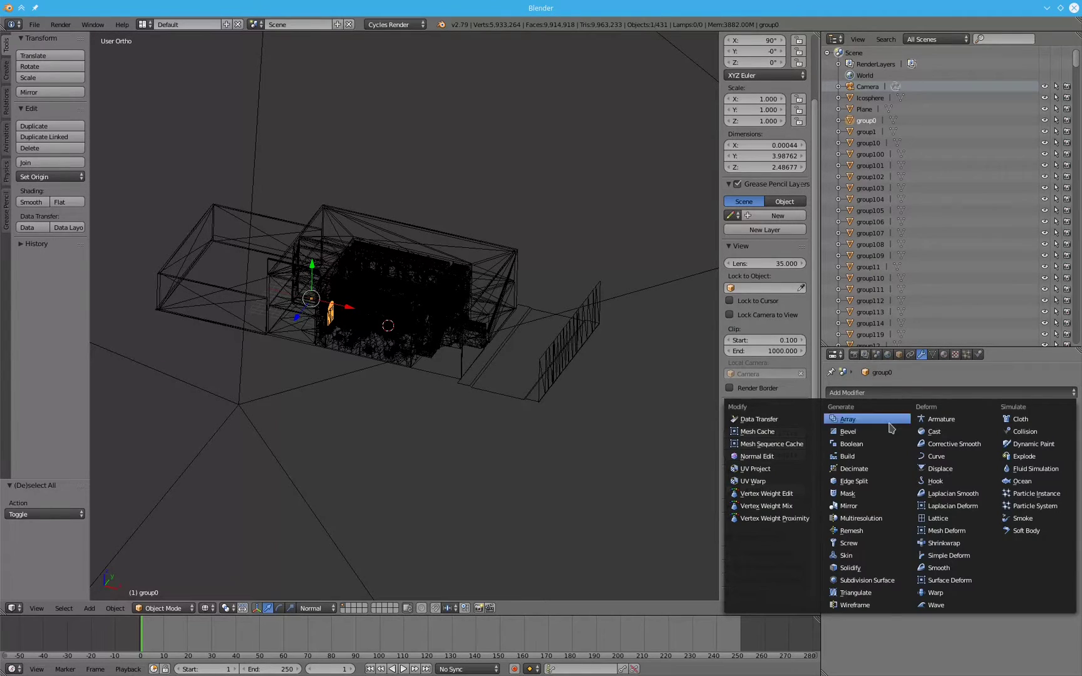
pyautogui.click(857, 593)
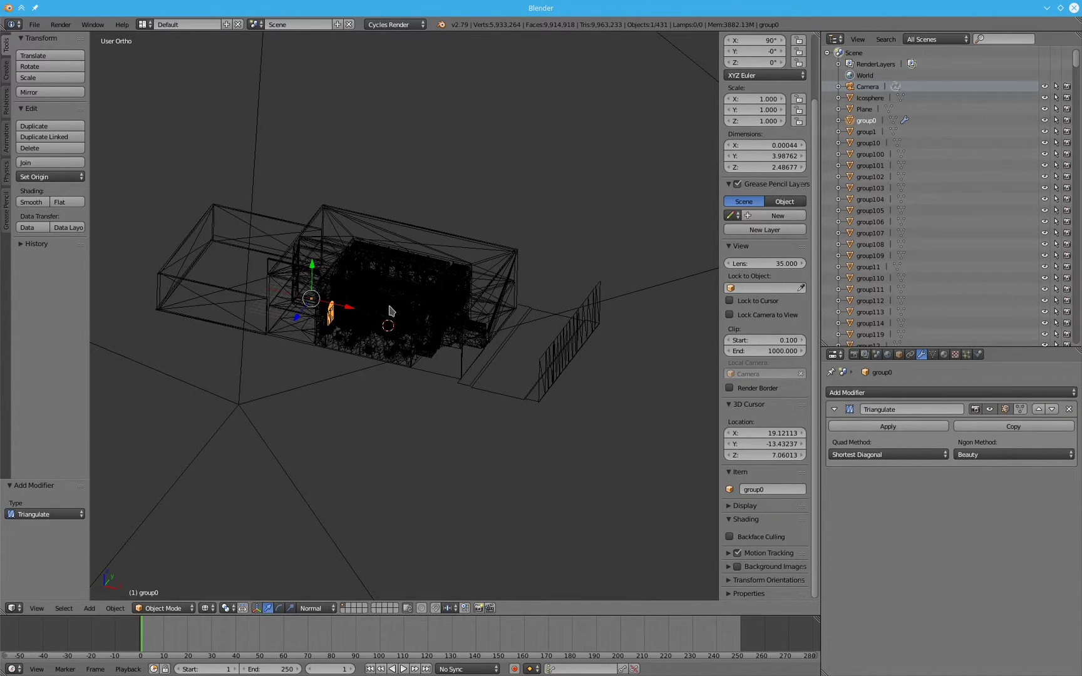
# Step: Select all objects and link group0's modifiers to them via Make Links > Modifiers
pyautogui.press('a')
pyautogui.press('a')
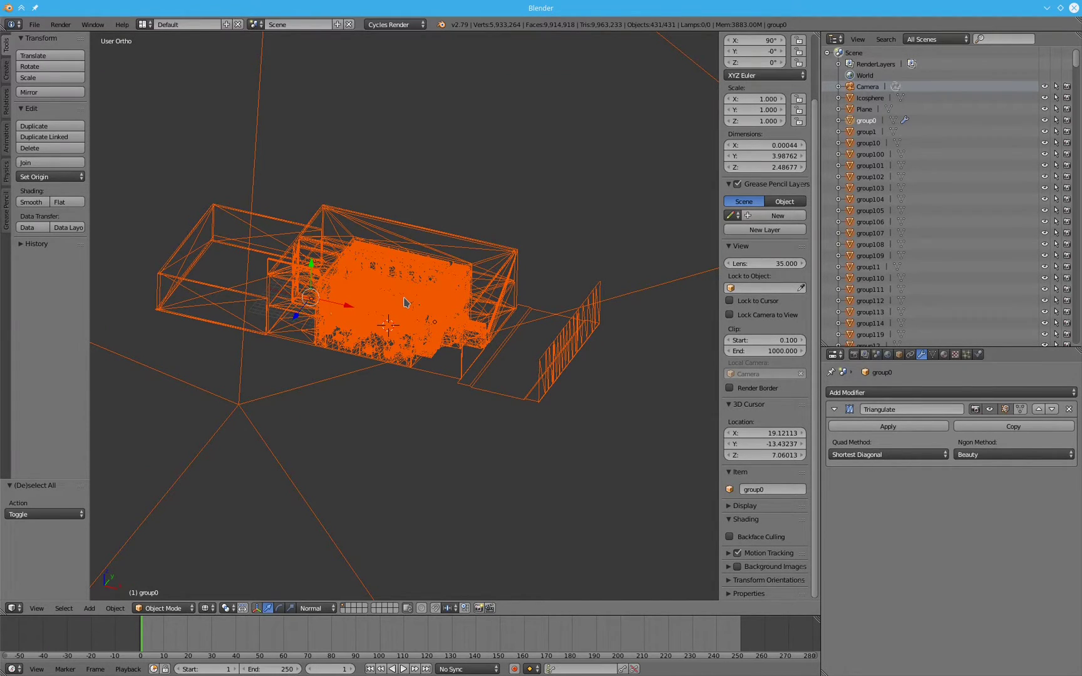
pyautogui.hotkey('ctrl', 'l')
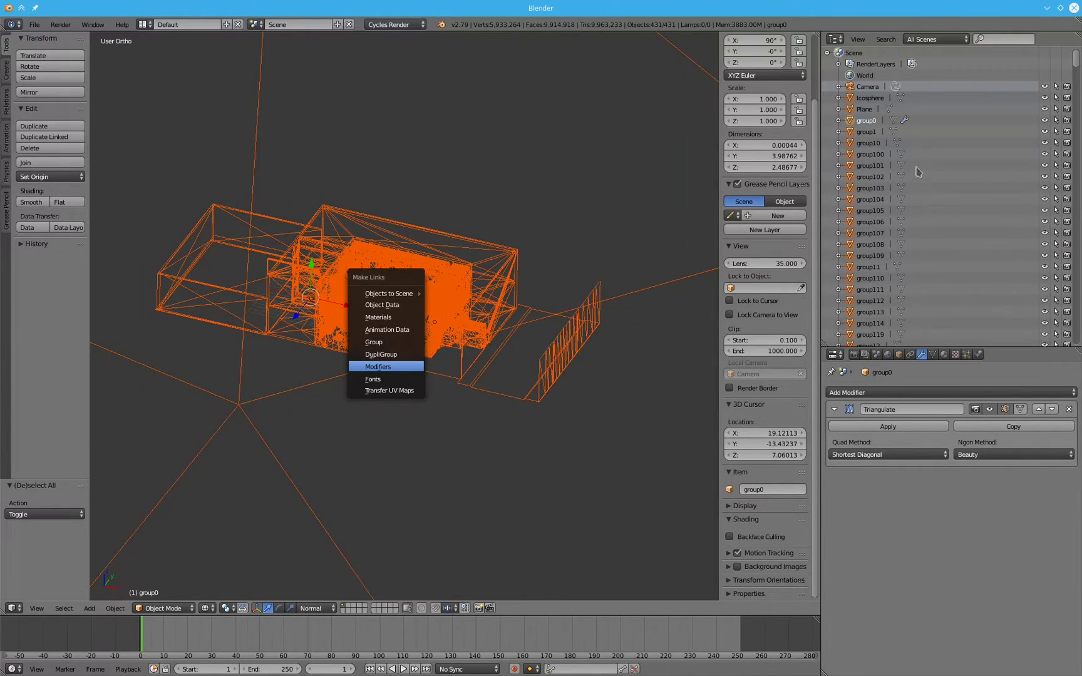
pyautogui.press('Return')
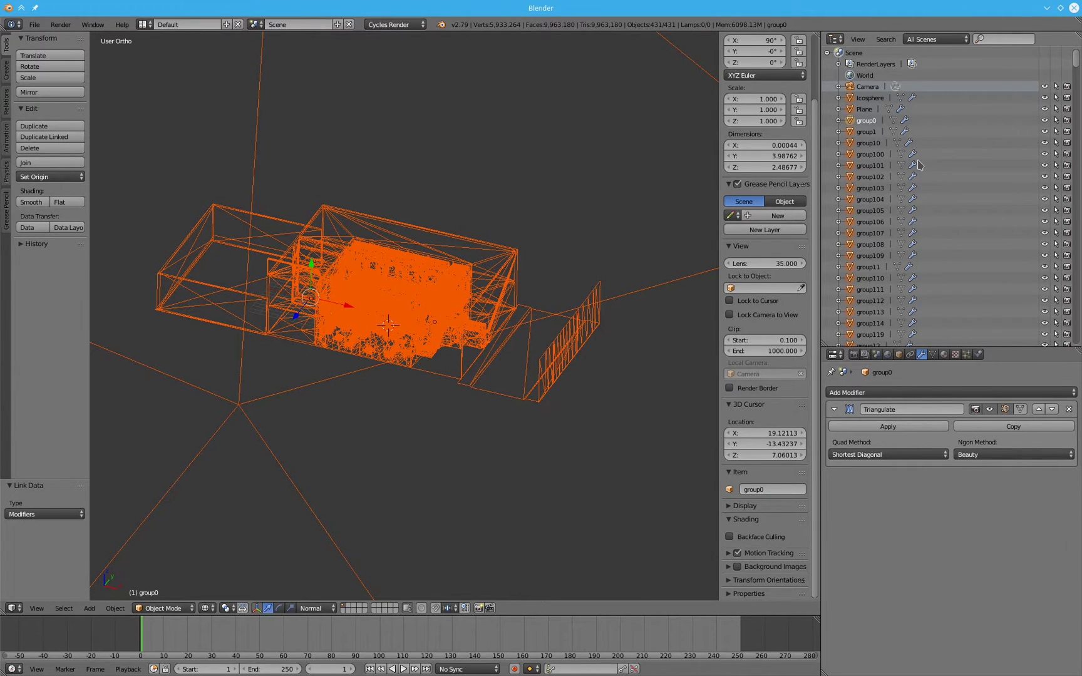
# Step: Start the File > Export > Export Nori scenes export
pyautogui.click(34, 25)
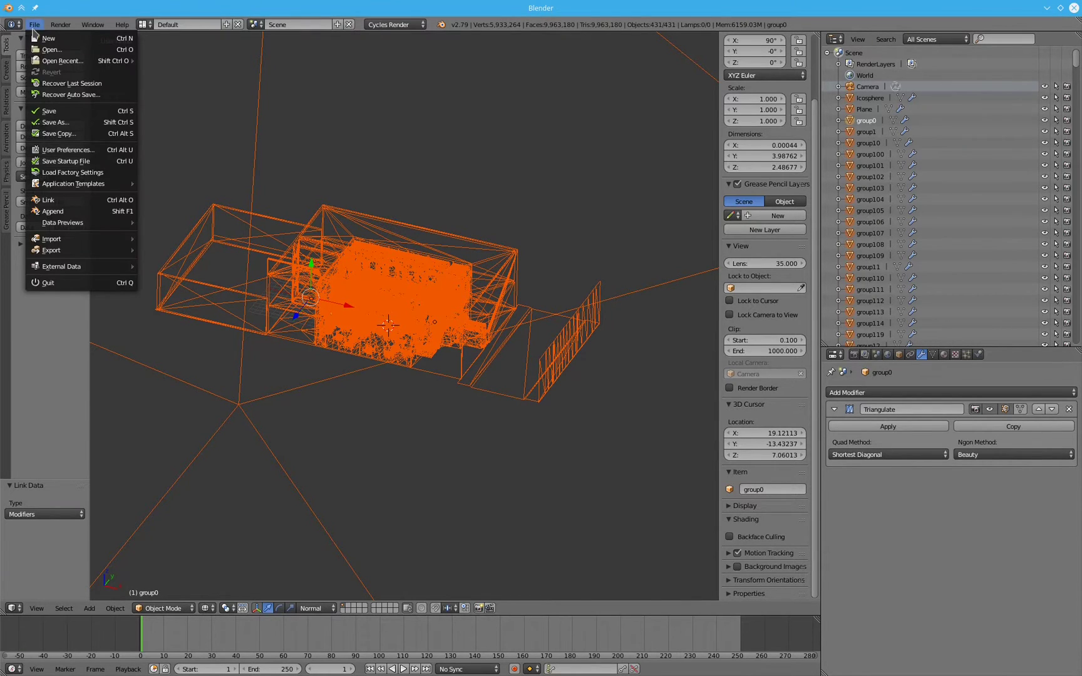
pyautogui.moveTo(61, 251)
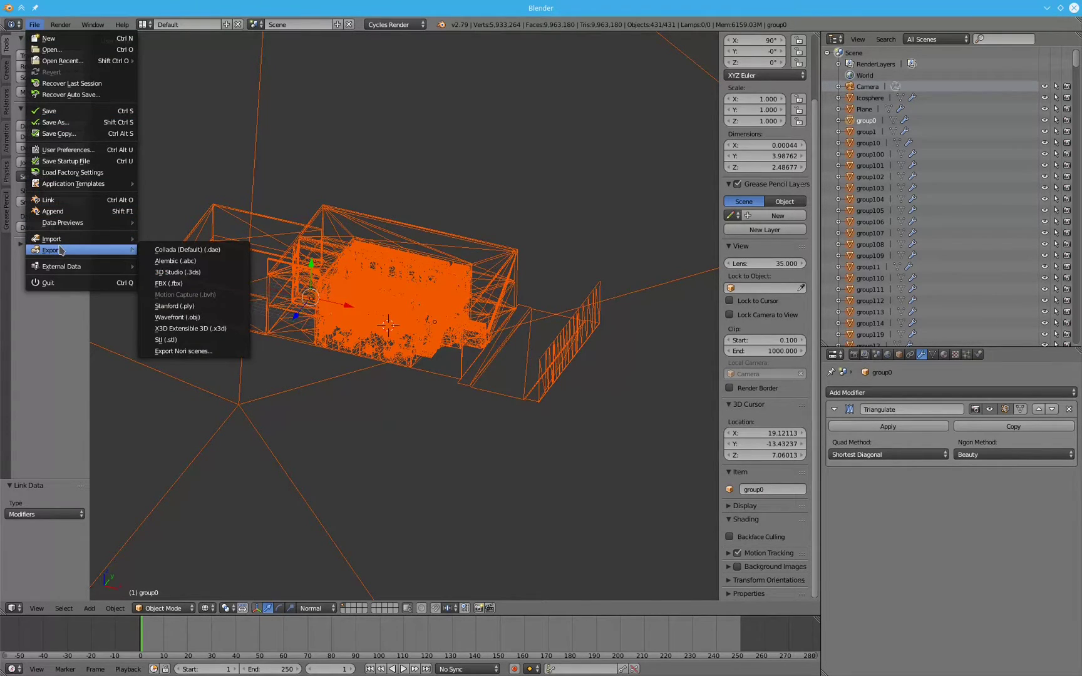
pyautogui.press('Escape')
pyautogui.click(34, 25)
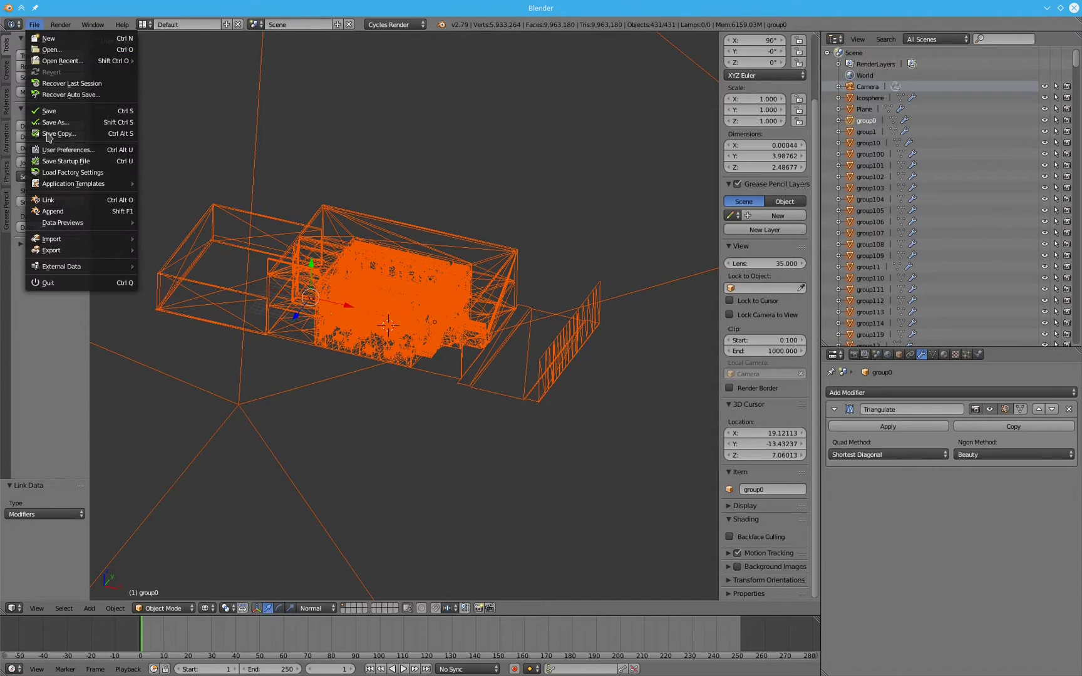
pyautogui.moveTo(67, 250)
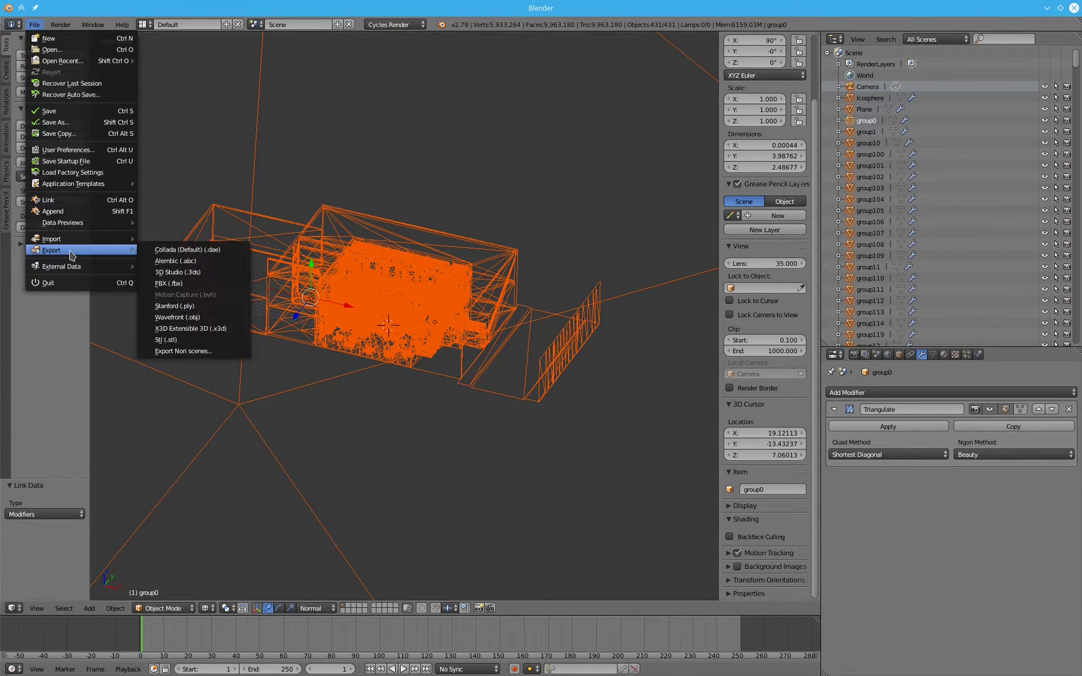
pyautogui.click(188, 353)
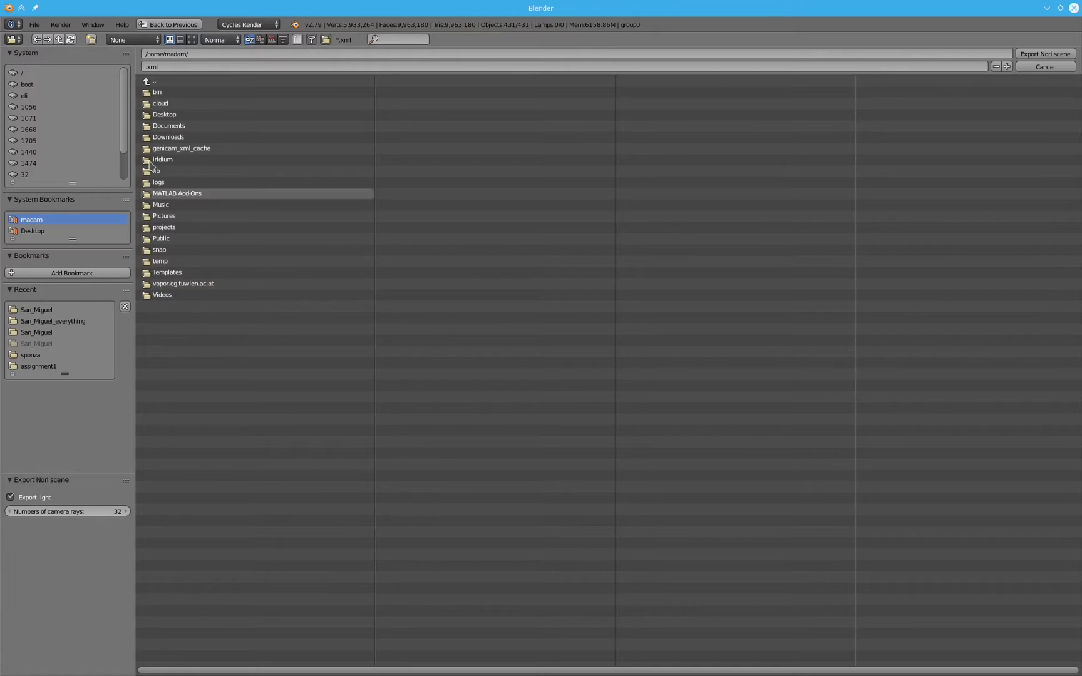
# Step: Browse to Documents/work/tuw/rendering_lecture/scenes, then create and enter a San_Miguel_high_poly folder
pyautogui.click(169, 126)
pyautogui.click(169, 128)
pyautogui.doubleClick(158, 103)
pyautogui.doubleClick(181, 229)
pyautogui.doubleClick(186, 164)
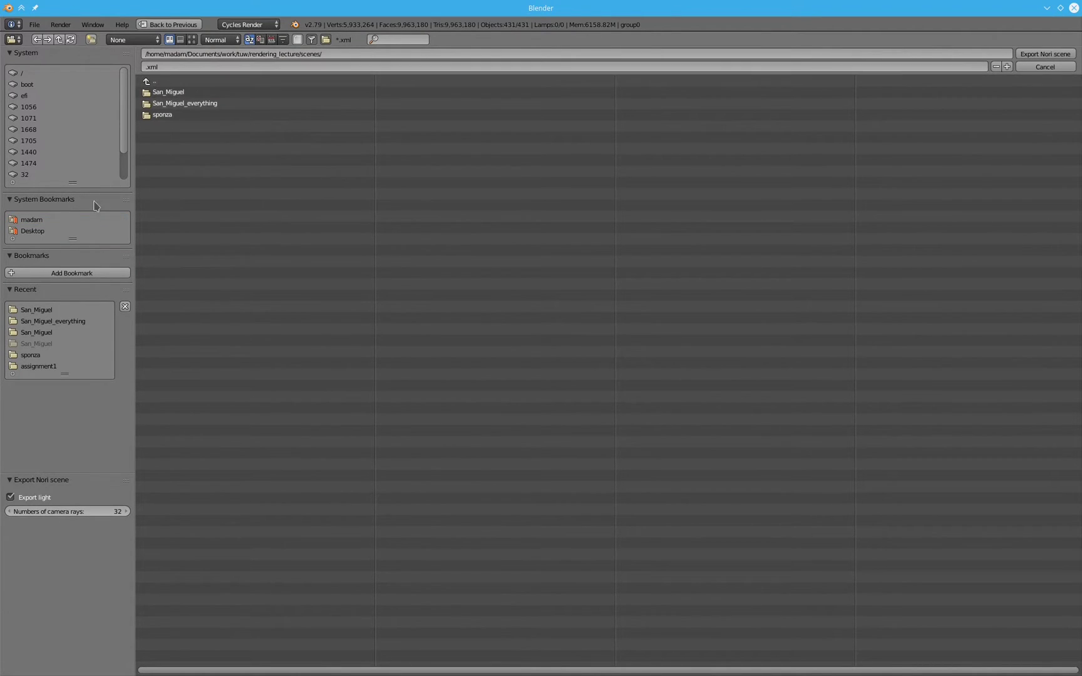
pyautogui.write('iSAn_Miguel_high_poly')
pyautogui.press('Return')
pyautogui.doubleClick(312, 115)
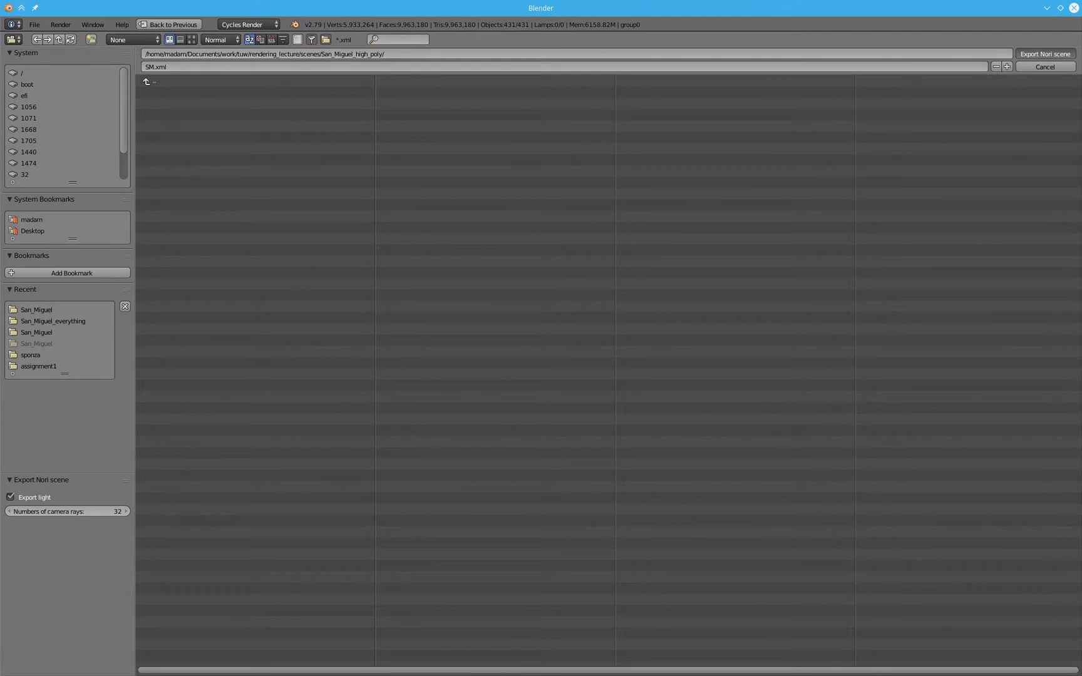
# Step: In Dolphin, expand and refresh San_Miguel_high_poly's meshes folder to watch exported .obj files appear
pyautogui.hotkey('alt', 'Tab')
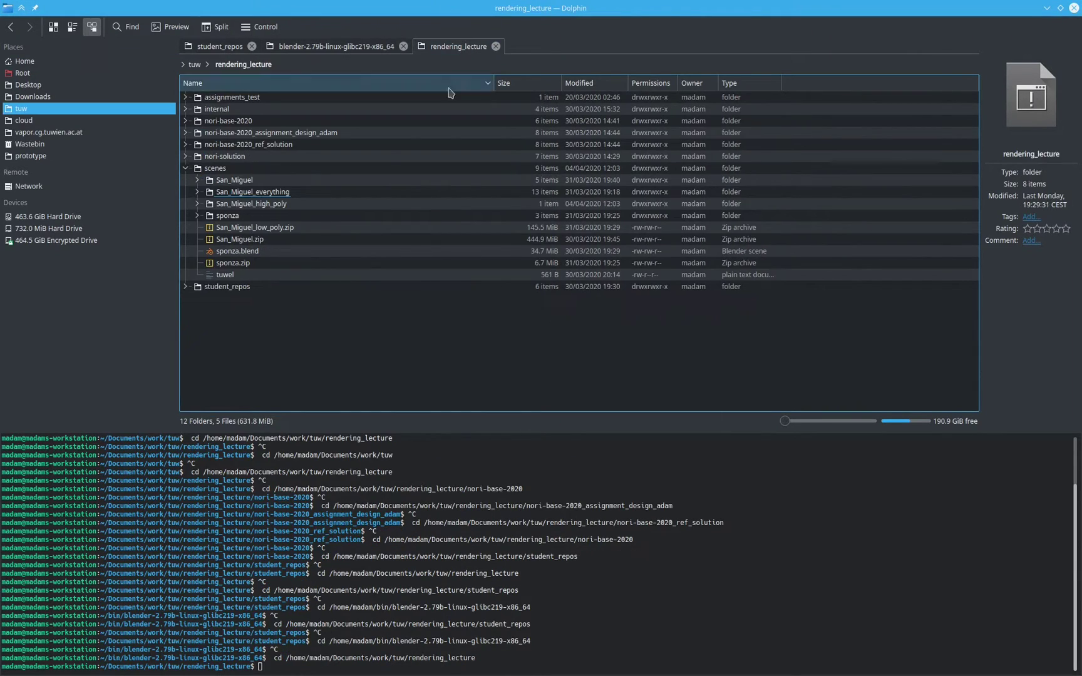
pyautogui.click(185, 97)
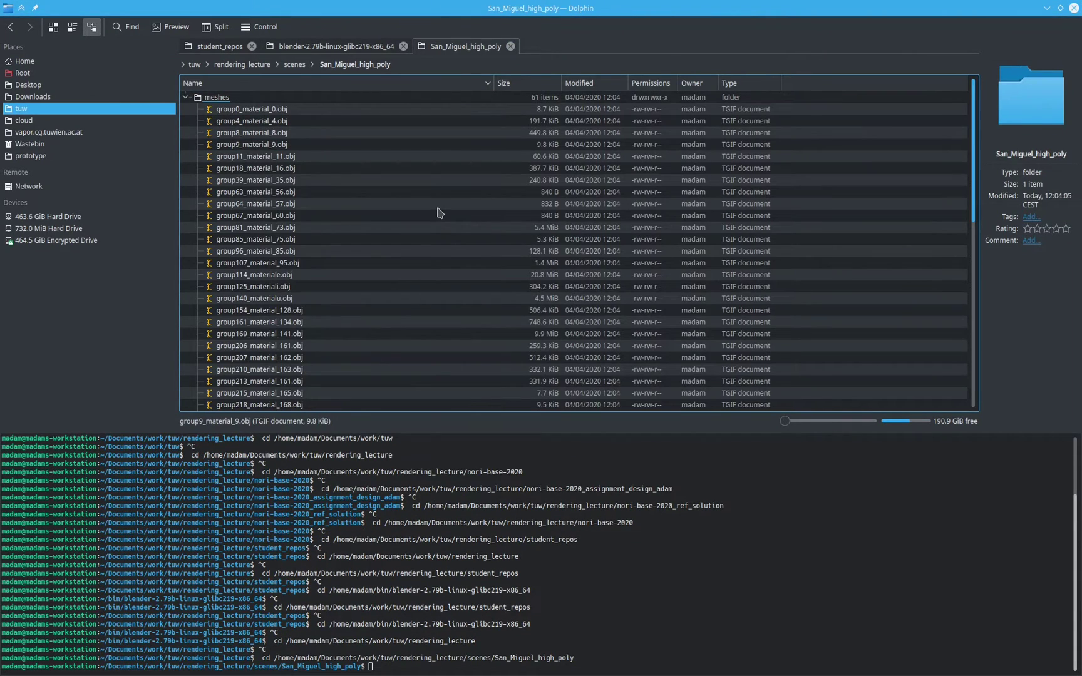
pyautogui.scroll(-8, 437, 210)
pyautogui.scroll(-3, 436, 210)
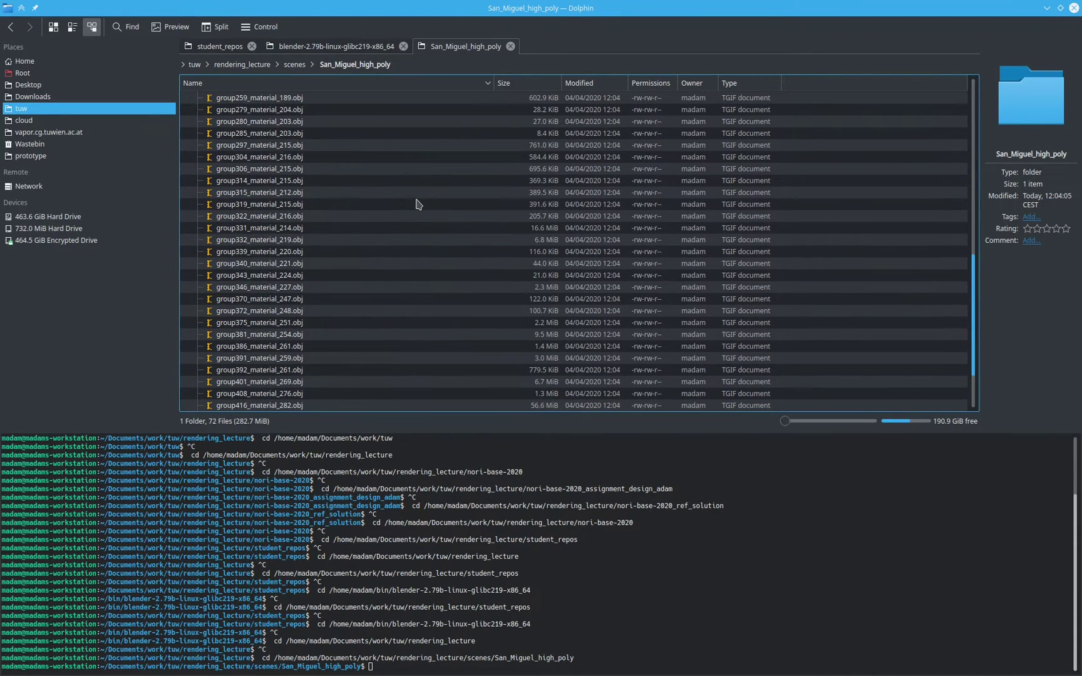
pyautogui.scroll(12, 493, 228)
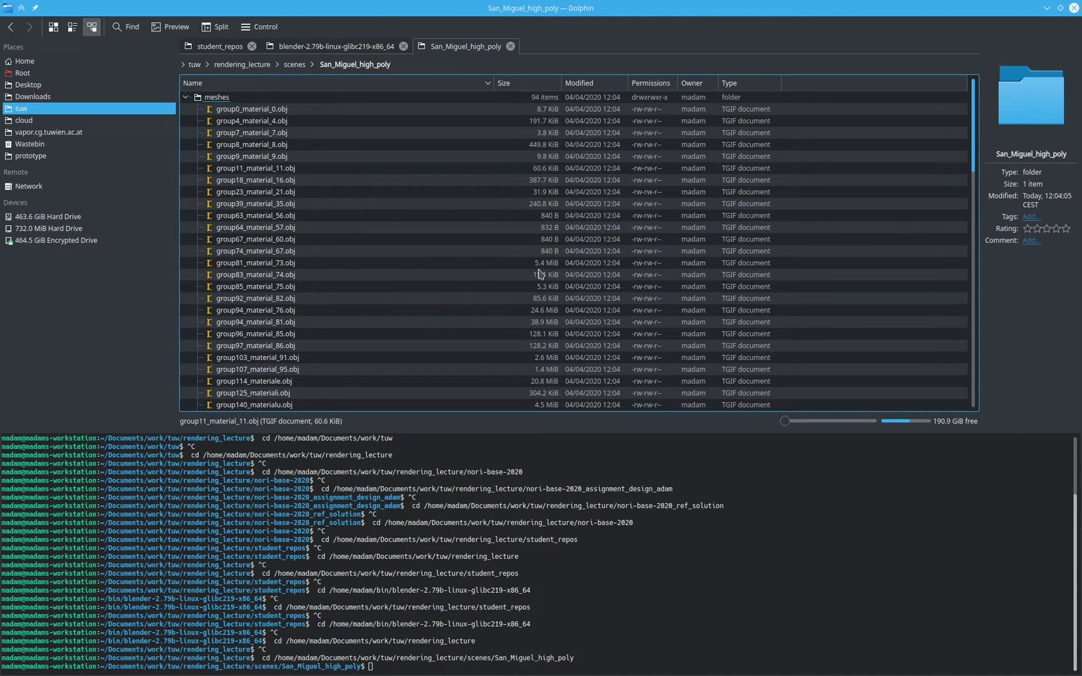
pyautogui.click(186, 99)
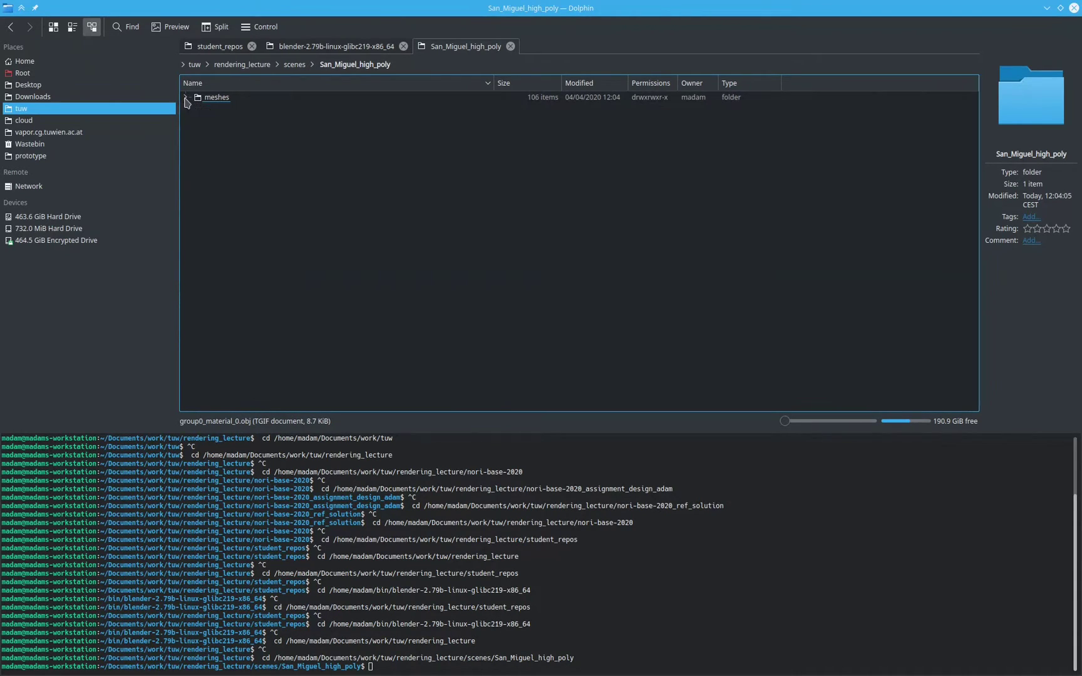
pyautogui.click(187, 99)
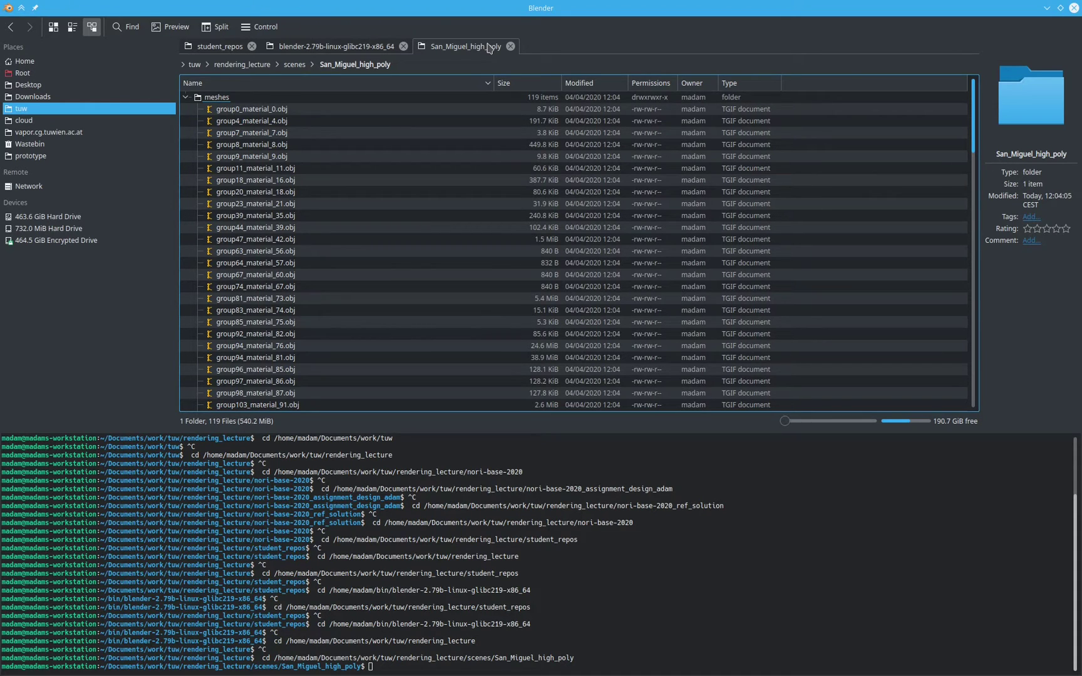
# Step: Check system load in System Monitor, then bring Blender forward and expand the Info log
pyautogui.hotkey('ctrl', 'Escape')
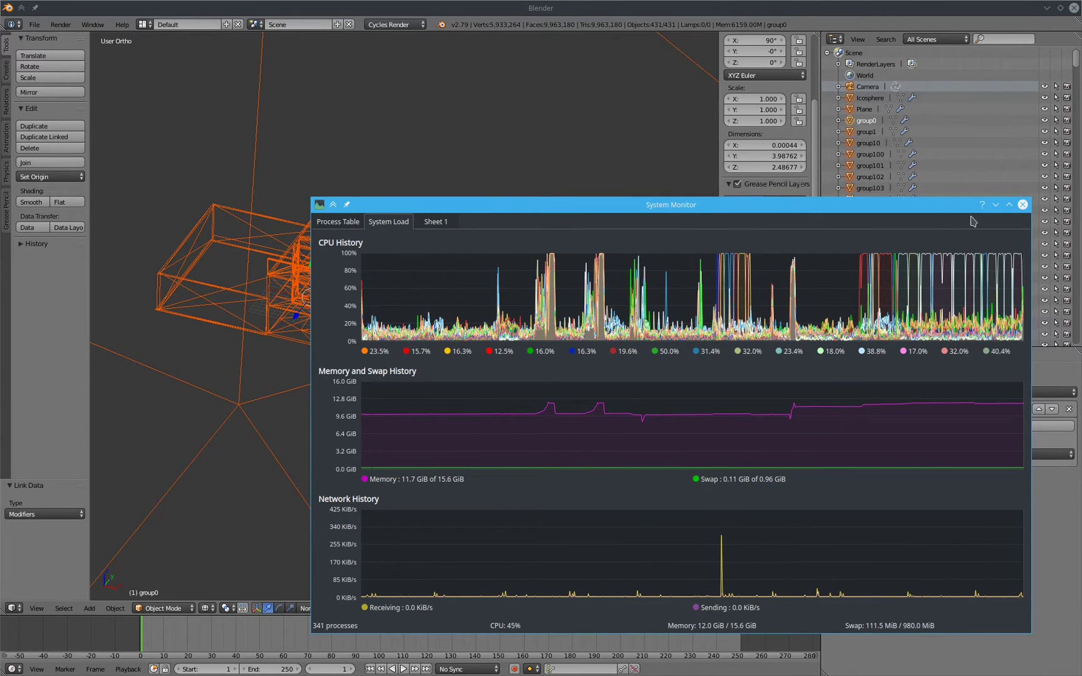
pyautogui.click(489, 5)
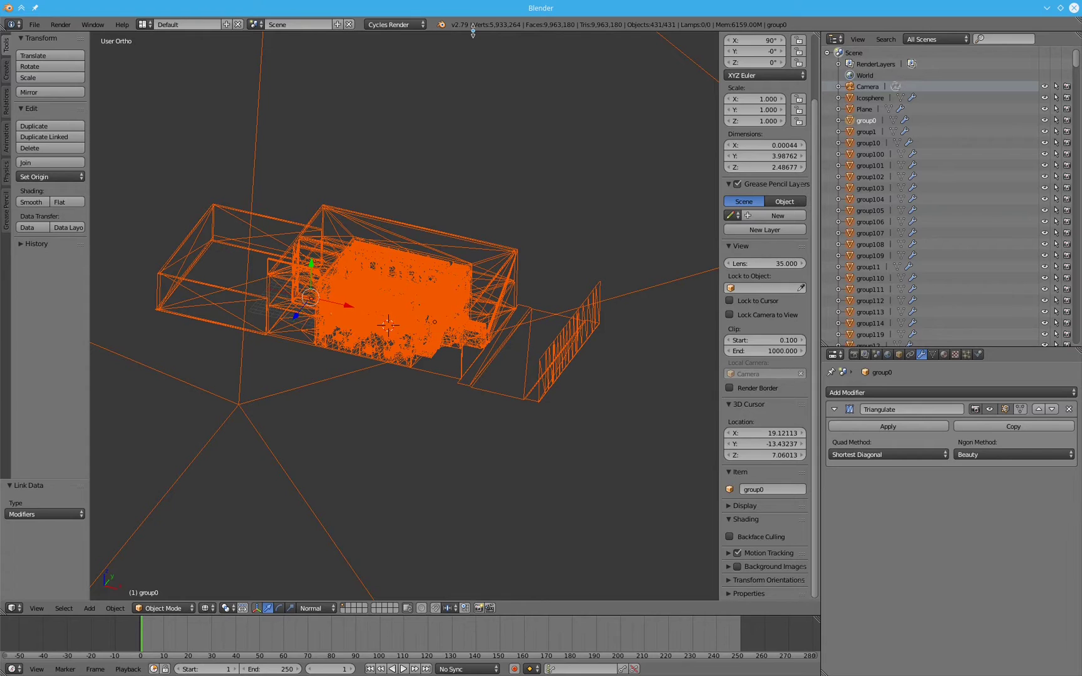
pyautogui.moveTo(474, 33); pyautogui.dragTo(524, 5)
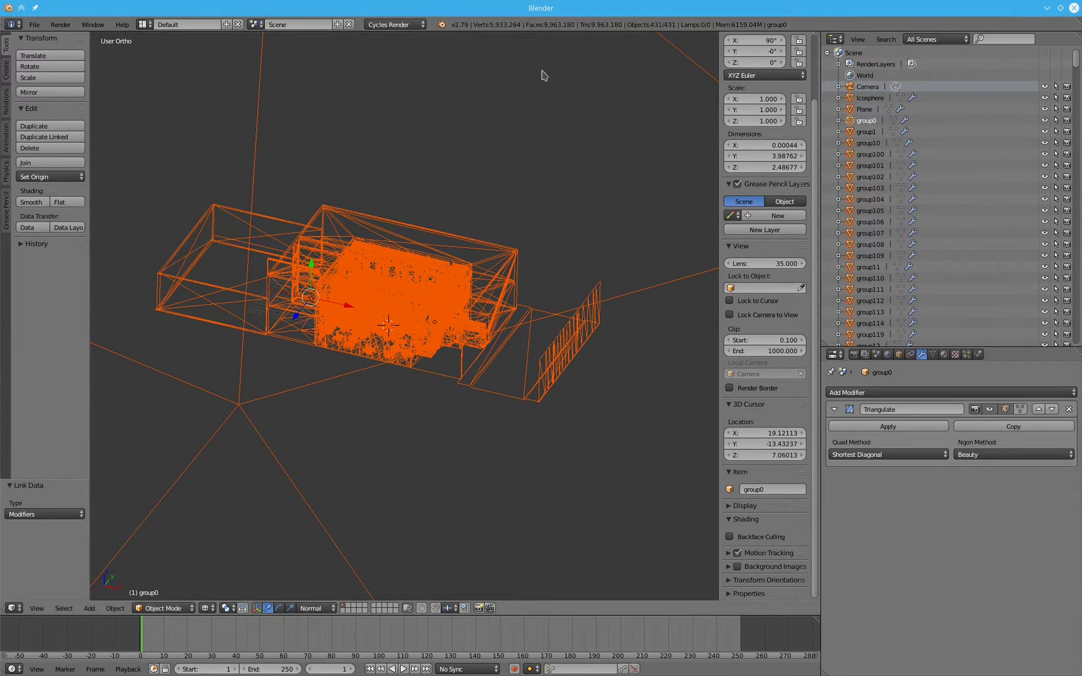
# Step: Run ./nori on ../../scenes/San_Miguel_high_poly/SM.xml from the file manager's terminal
pyautogui.click(1047, 7)
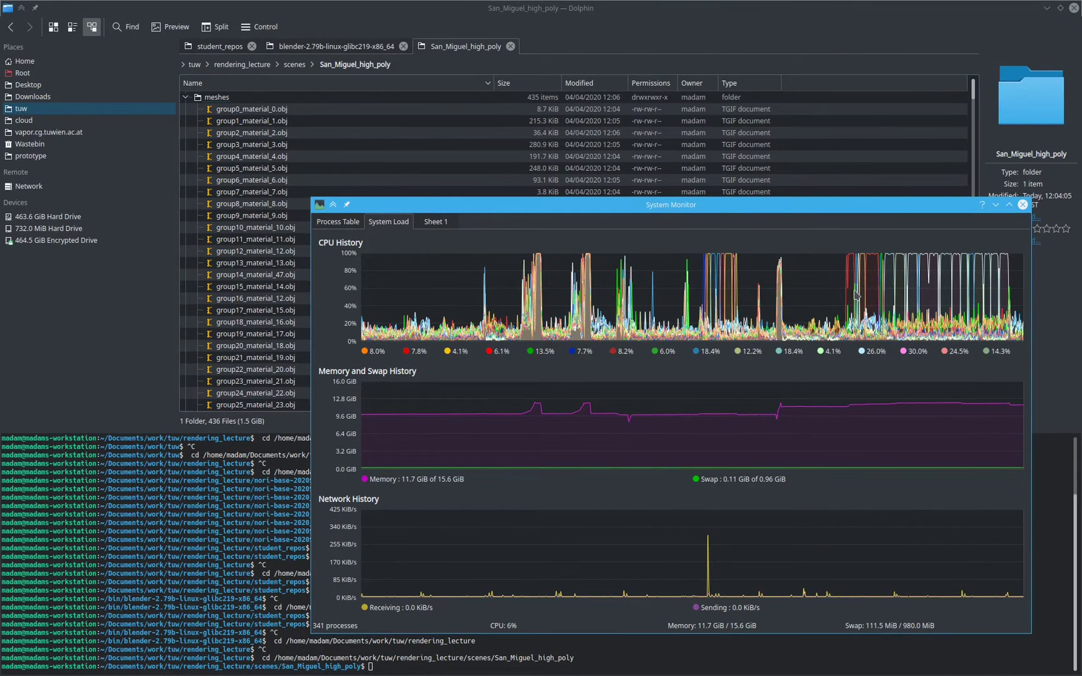
pyautogui.click(416, 160)
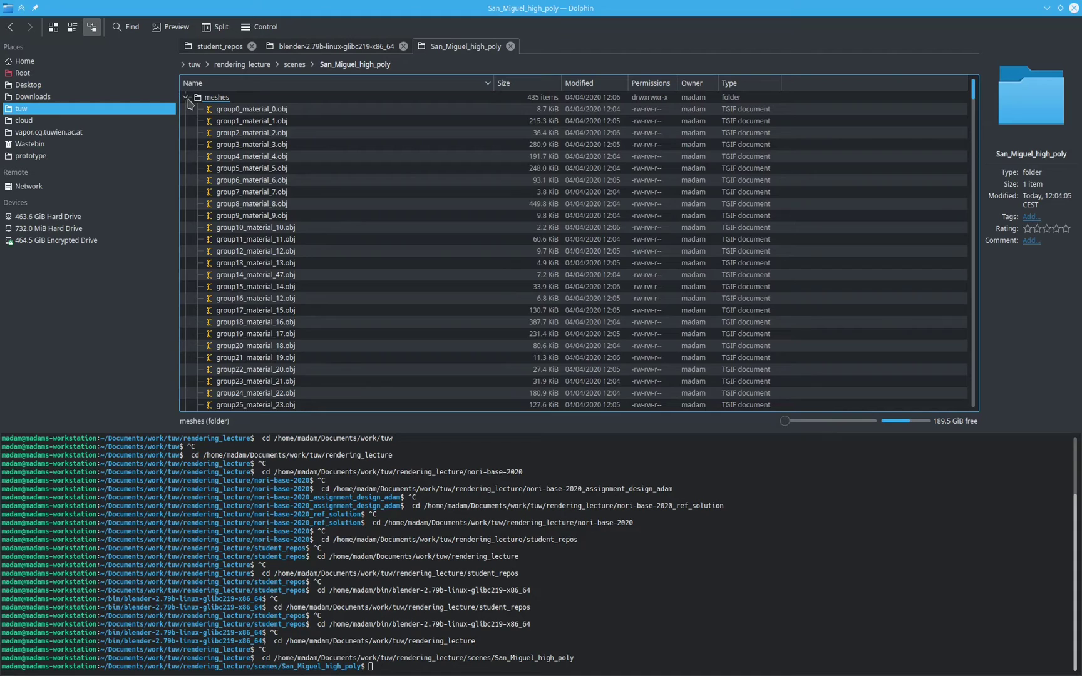
pyautogui.click(186, 97)
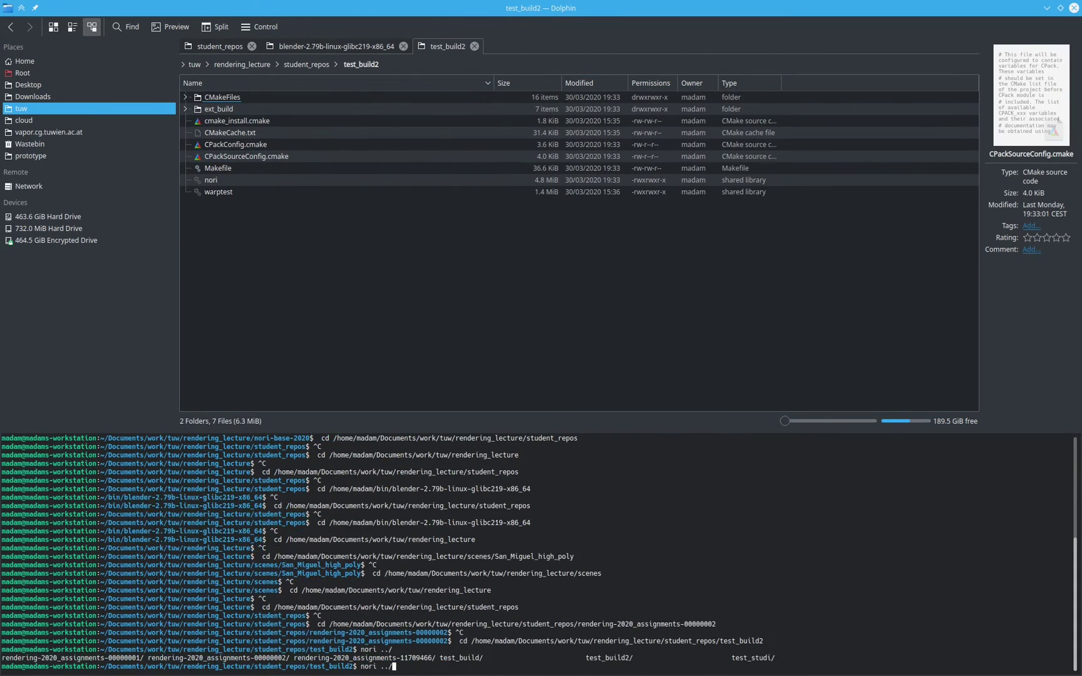
pyautogui.write('../')
pyautogui.press('Tab')
pyautogui.press('Tab')
pyautogui.write('scenes/San_Miguel')
pyautogui.press('Tab')
pyautogui.press('Tab')
pyautogui.write('_high_poly/SM.xml')
pyautogui.press('Return')
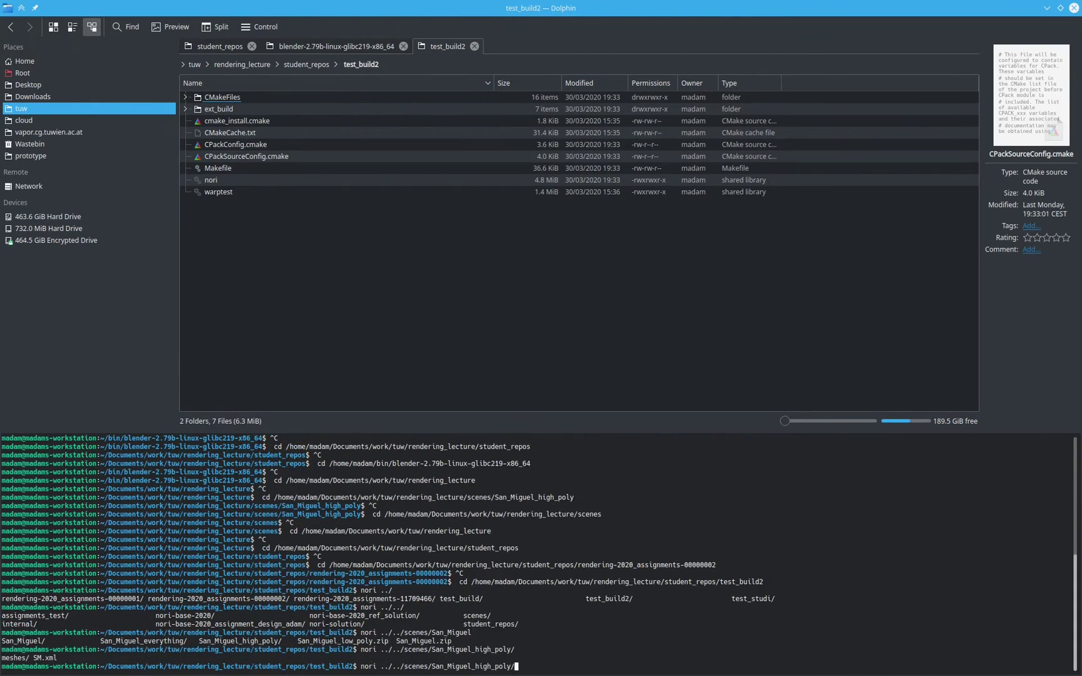
pyautogui.write('./nori ../../scenes/San_Miguel_high_poly/SM.xml')
pyautogui.press('Return')
# Step: Open SM.xml from scenes/San_Miguel_high_poly in KWrite and select the path_mis integrator name
pyautogui.click(365, 352)
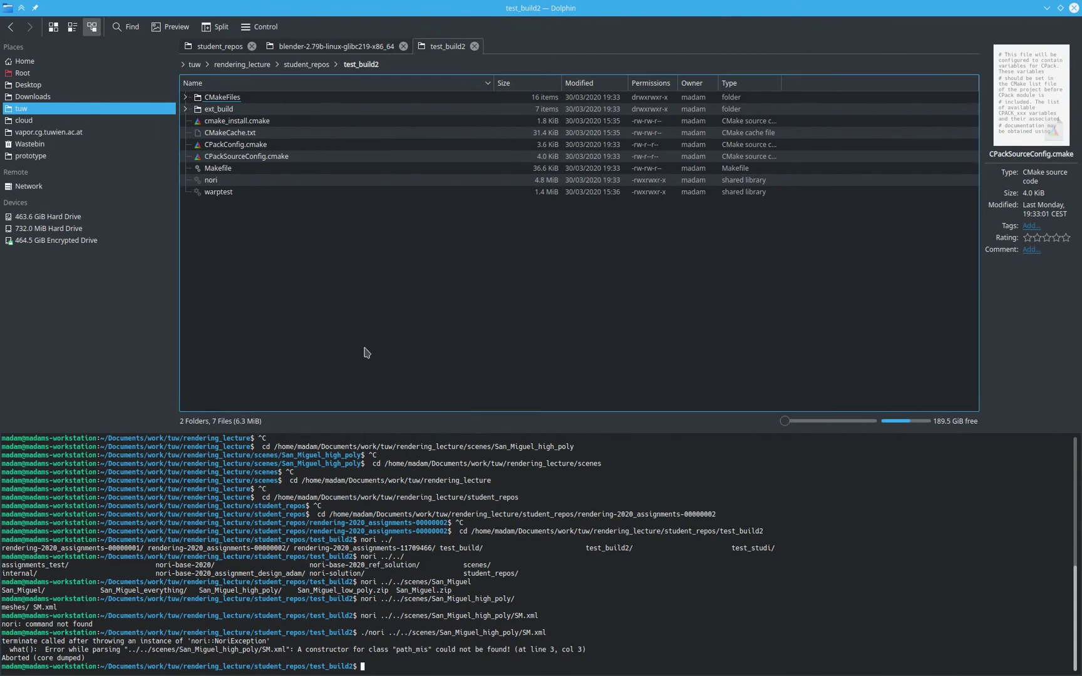
pyautogui.doubleClick(526, 48)
pyautogui.click(243, 65)
pyautogui.click(216, 168)
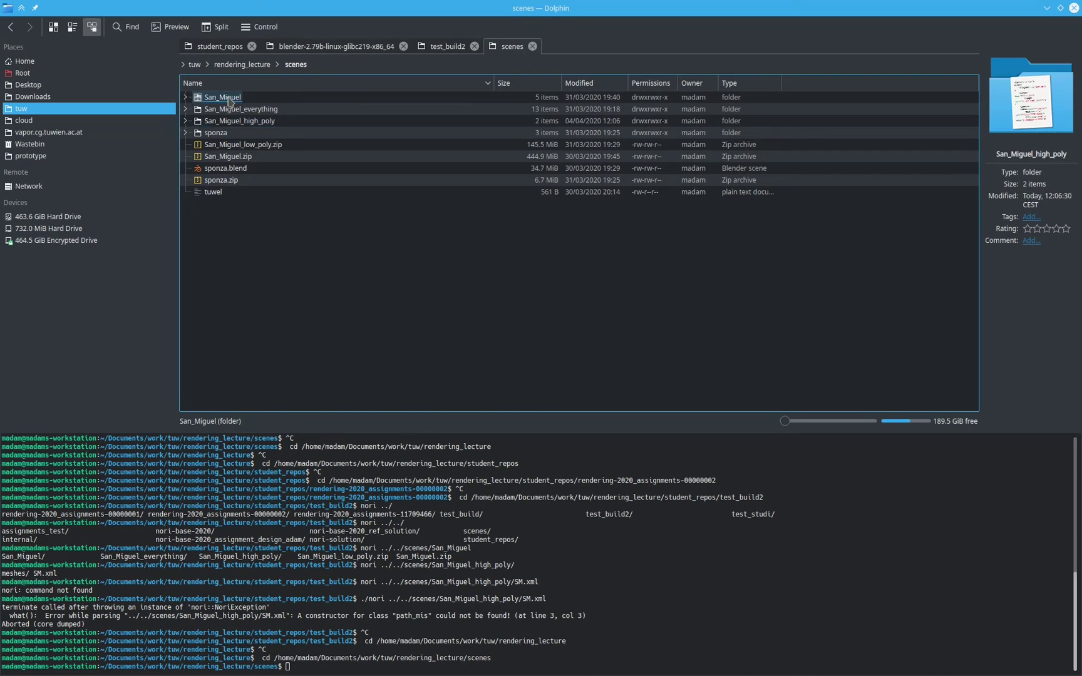
pyautogui.click(232, 121)
pyautogui.rightClick(217, 110)
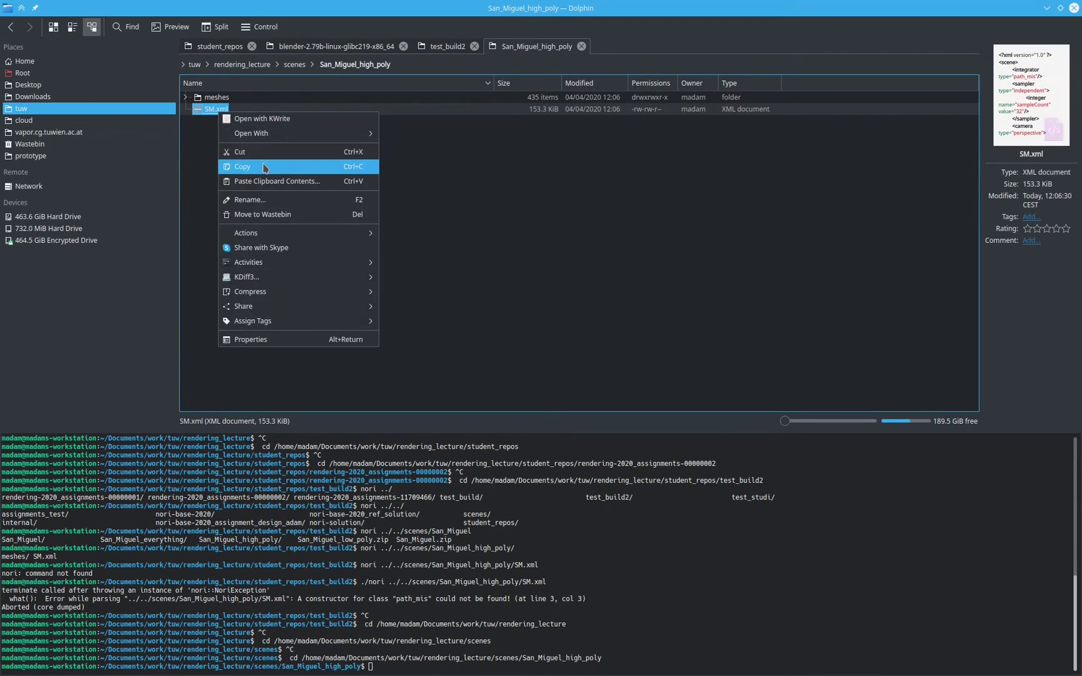
pyautogui.click(287, 121)
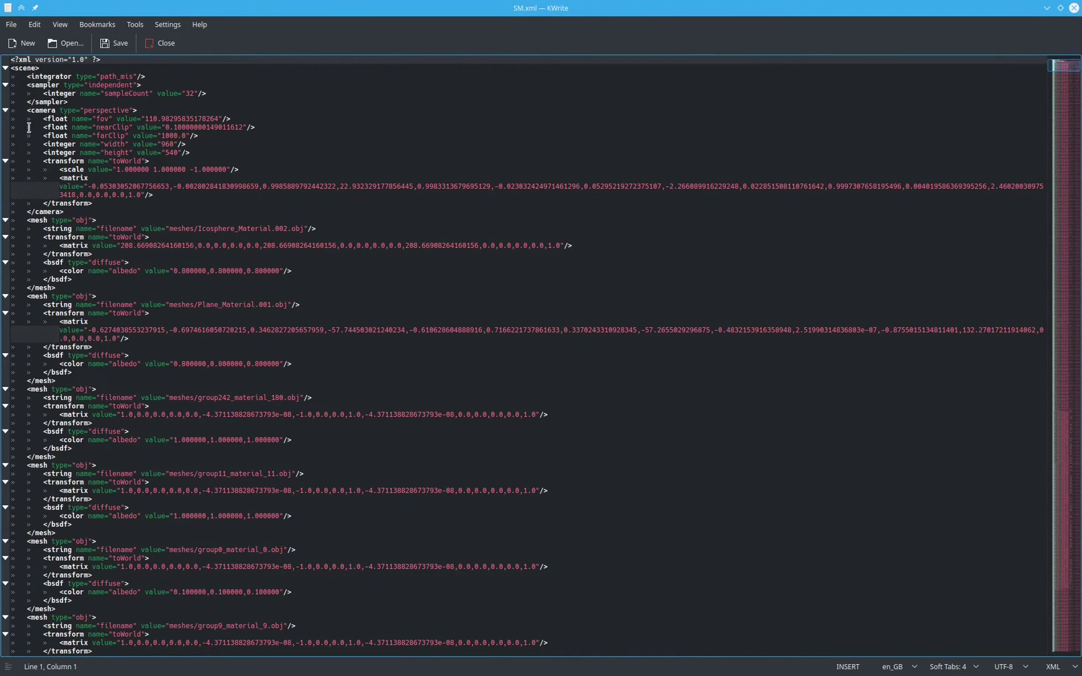
pyautogui.doubleClick(118, 77)
# Step: Change the integrator type to 'nonmals', save SM.xml, and rerun nori on it
pyautogui.write('non')
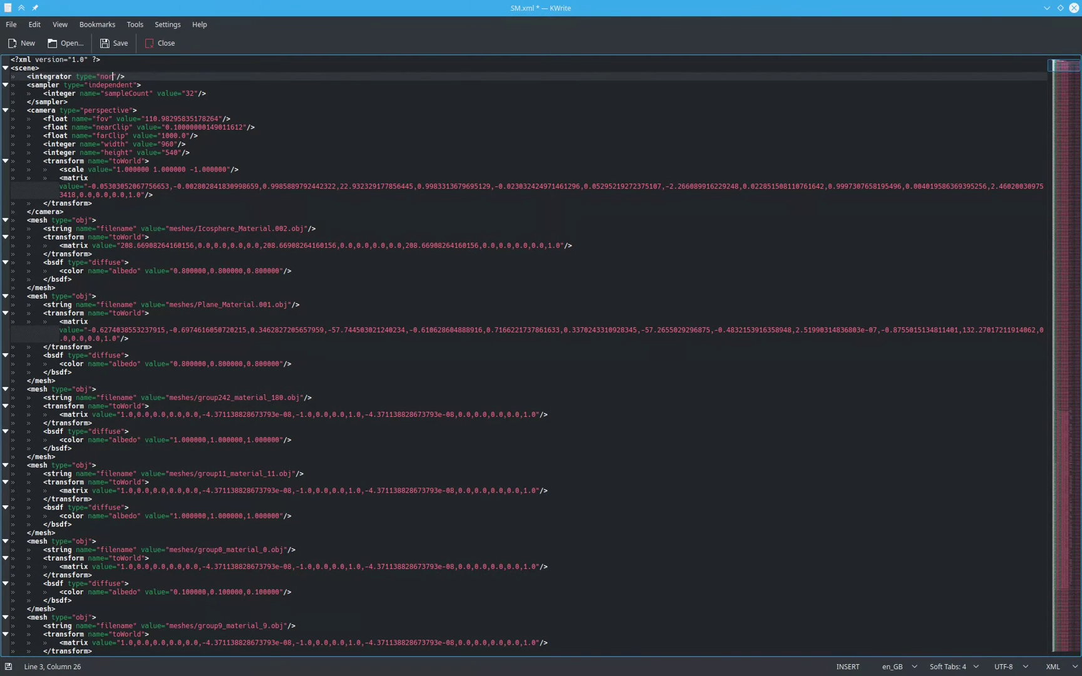
pyautogui.write('mals')
pyautogui.hotkey('ctrl', 's')
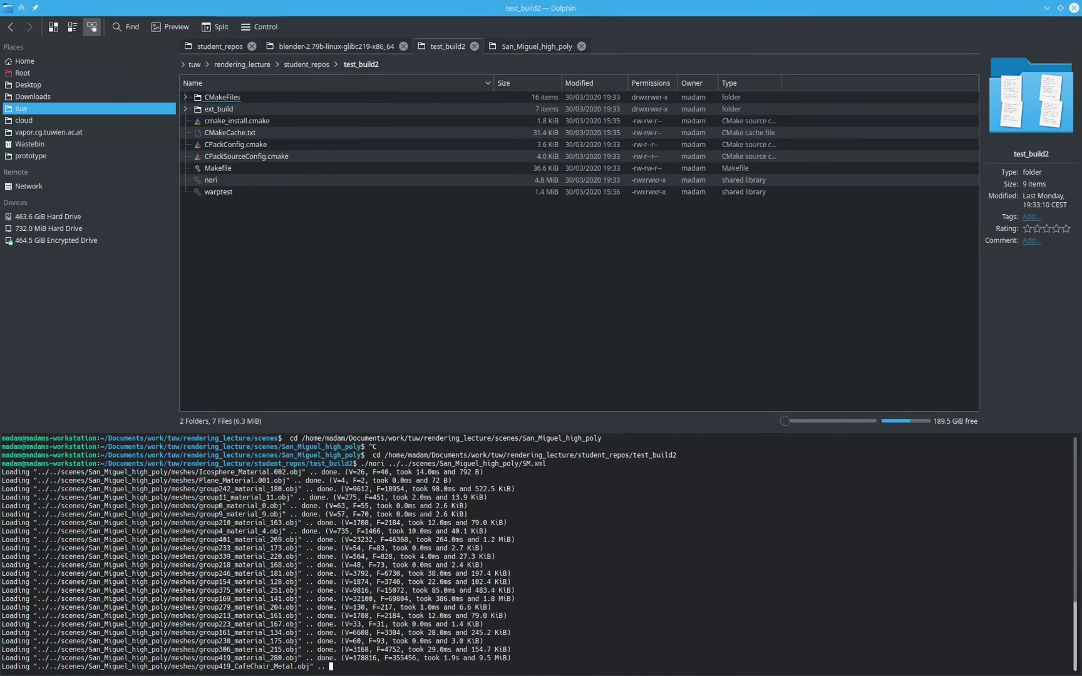
pyautogui.hotkey('alt', 'Tab')
pyautogui.press('Up')
pyautogui.press('Return')
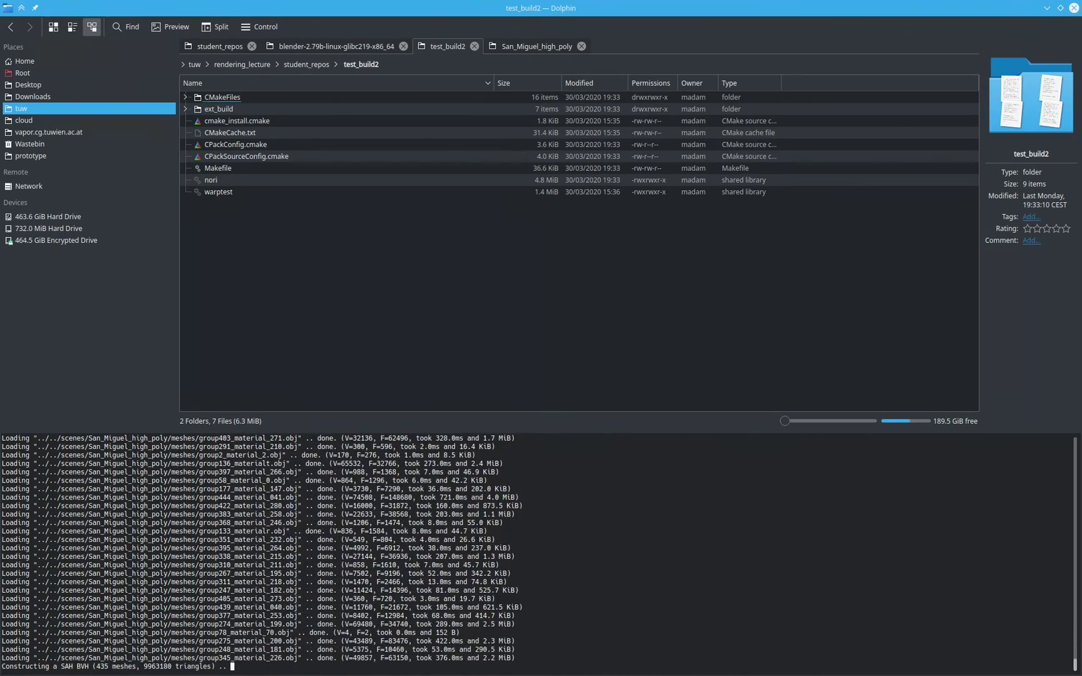